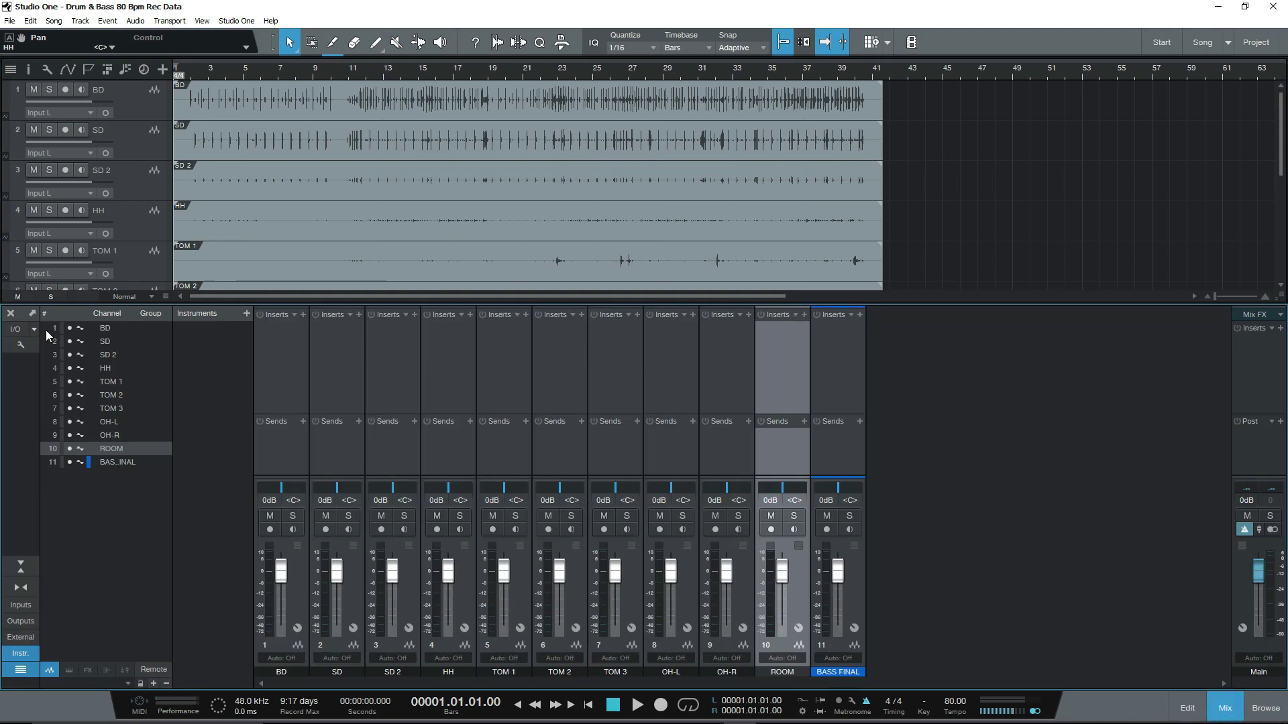
Close and reopen the mix console, and detach it as a floating window over the arrangement.
{"action": "left_click", "coordinate": [10, 315]}
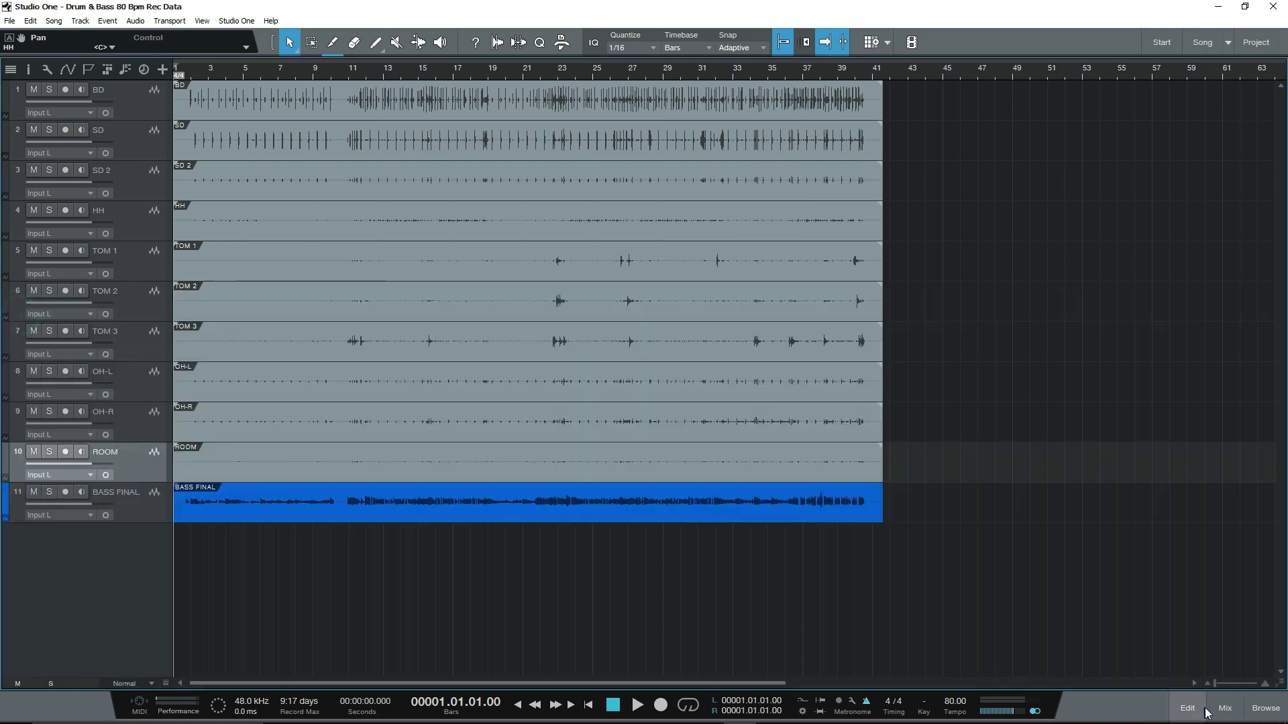
{"action": "left_click", "coordinate": [1225, 708]}
{"action": "left_click", "coordinate": [32, 318]}
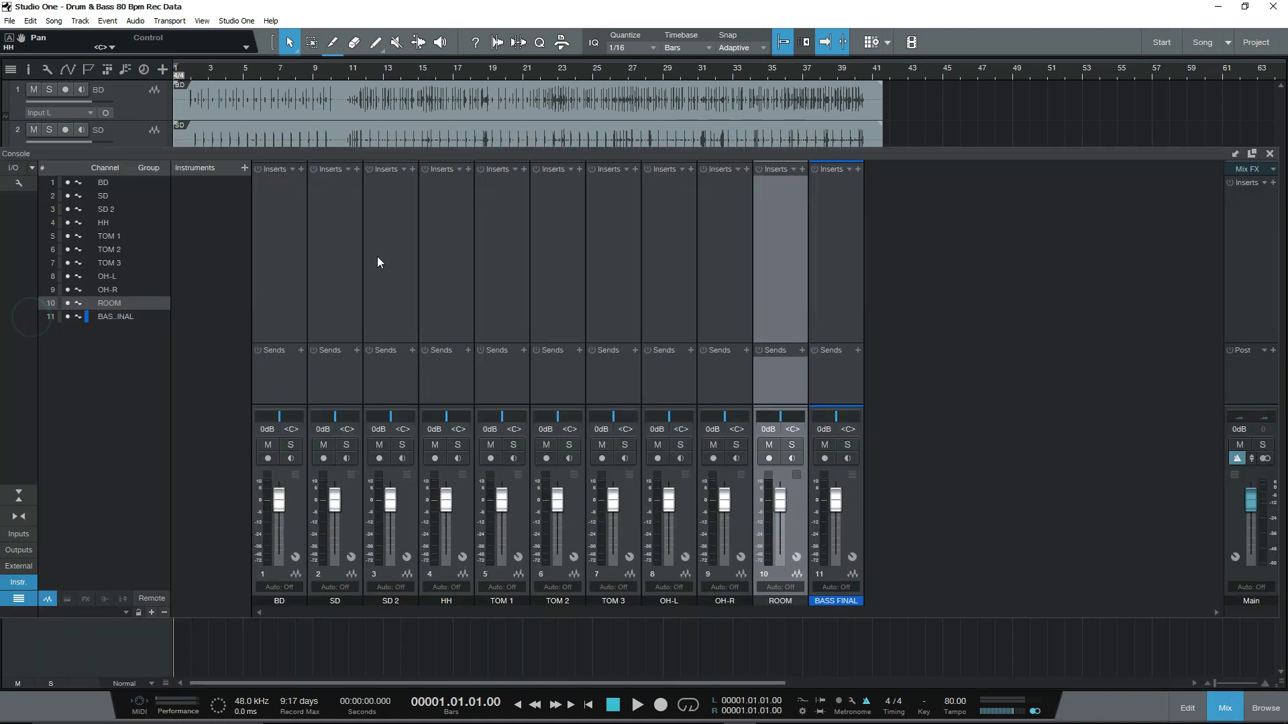
{"action": "left_click_drag", "start_coordinate": [397, 158], "coordinate": [389, 123]}
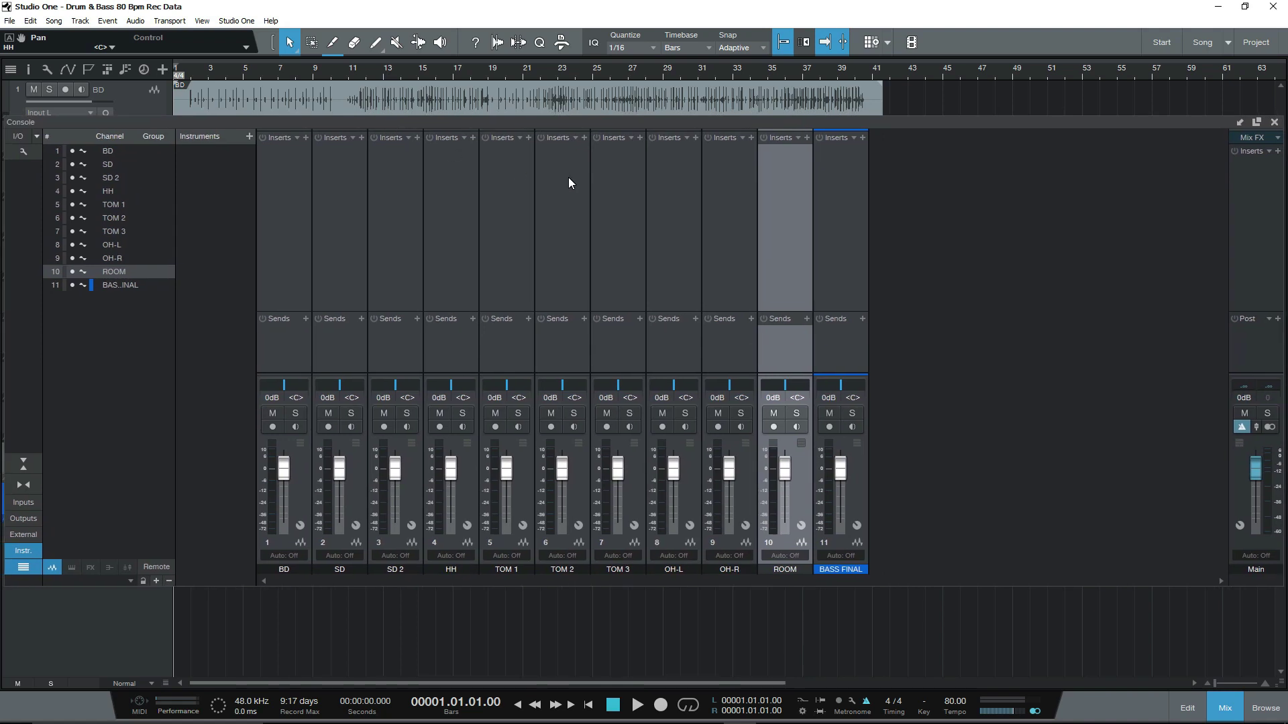
Toggle the floating console's visibility on and off, and dock it back below the arrangement.
{"action": "key", "text": "F3"}
{"action": "key", "text": "F3"}
{"action": "key", "text": "F3"}
{"action": "key", "text": "F3"}
{"action": "left_click_drag", "start_coordinate": [343, 122], "coordinate": [344, 142]}
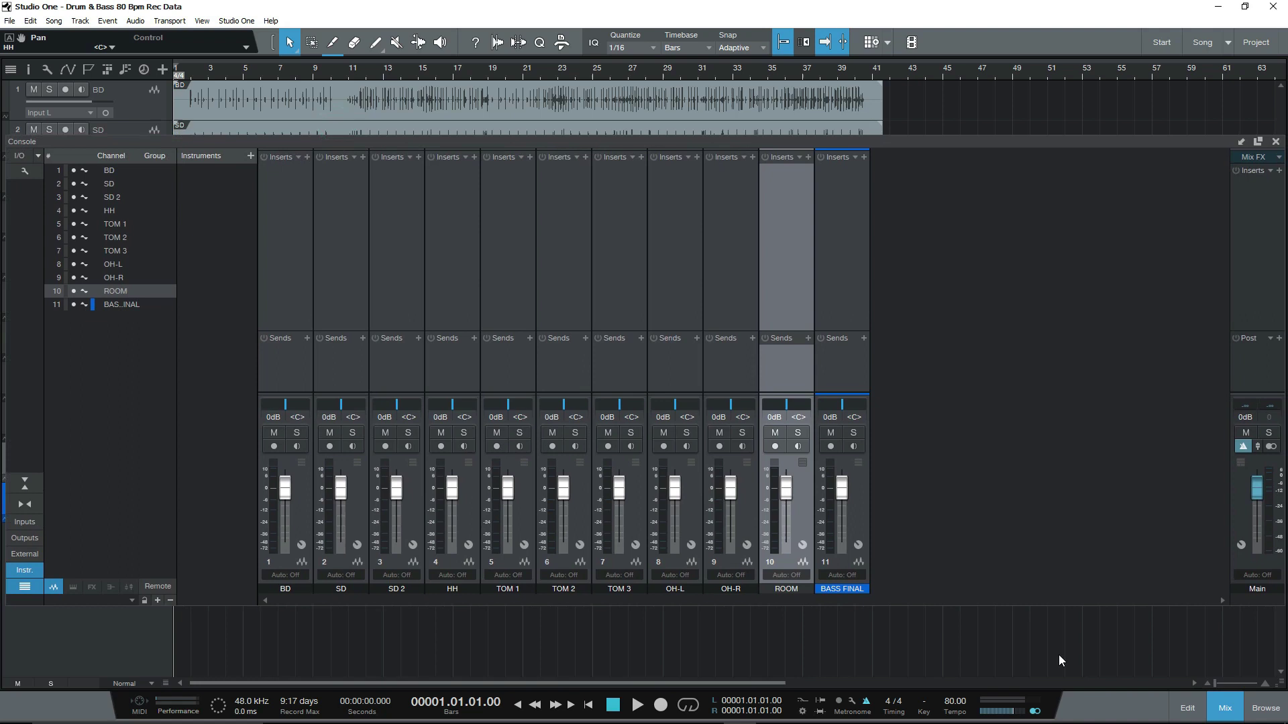
{"action": "left_click", "coordinate": [1241, 143]}
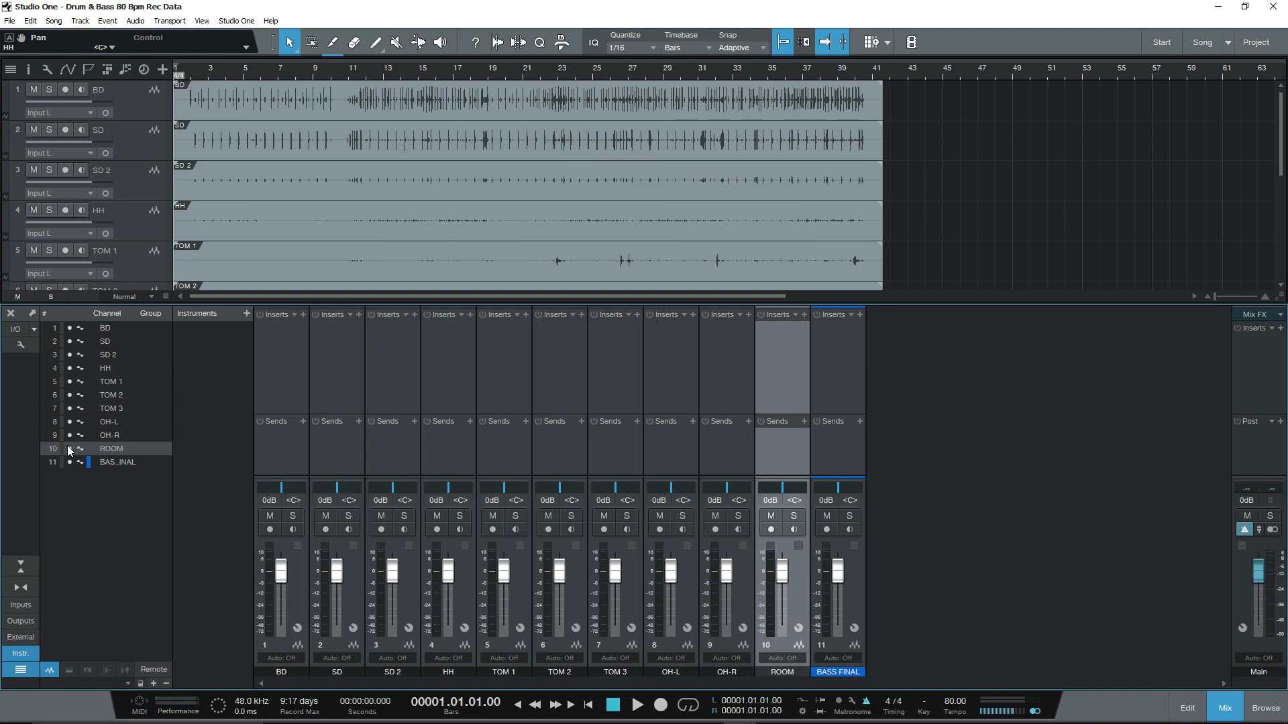
Select the BD channel, hide BD and SD from the console, and show both again.
{"action": "left_click", "coordinate": [123, 333]}
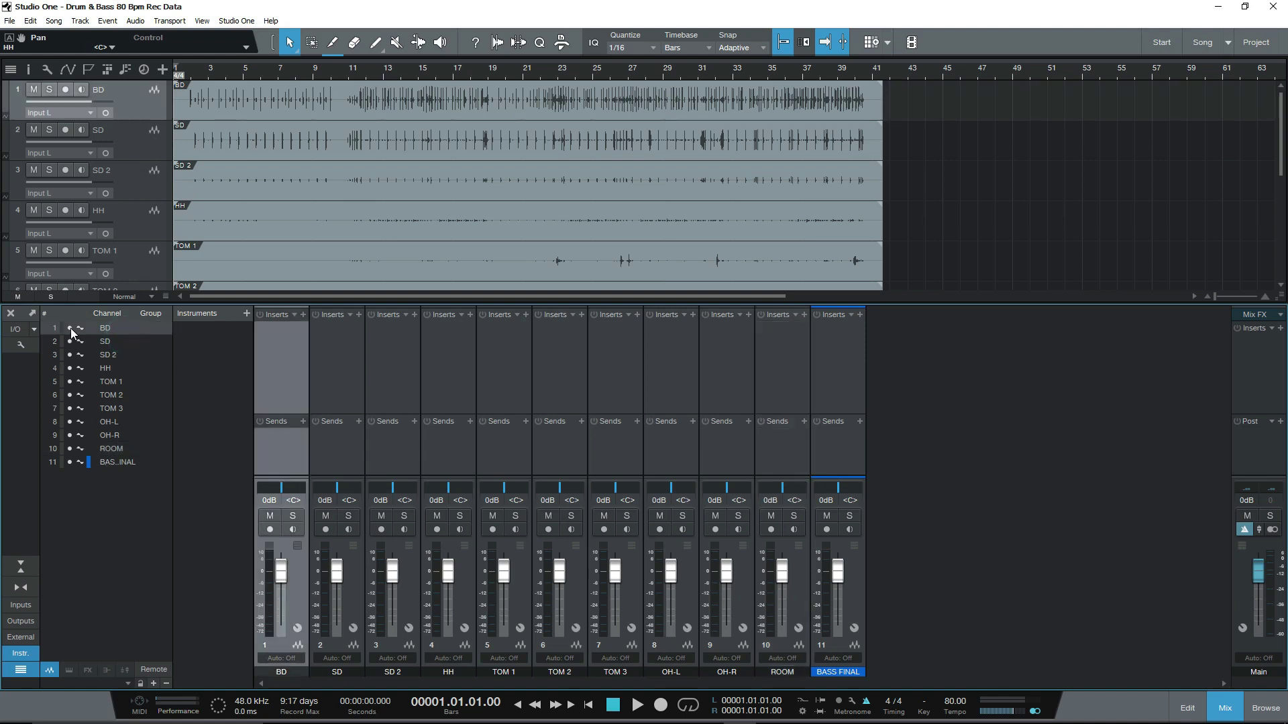
{"action": "left_click", "coordinate": [69, 328]}
{"action": "left_click", "coordinate": [70, 342]}
{"action": "left_click", "coordinate": [70, 341]}
{"action": "left_click", "coordinate": [70, 328]}
Switch the console channels repeatedly between narrow and normal width, ending on normal.
{"action": "left_click", "coordinate": [21, 587]}
{"action": "left_click", "coordinate": [21, 587]}
{"action": "left_click", "coordinate": [21, 586]}
{"action": "left_click", "coordinate": [21, 586]}
{"action": "left_click", "coordinate": [22, 586]}
{"action": "left_click", "coordinate": [21, 586]}
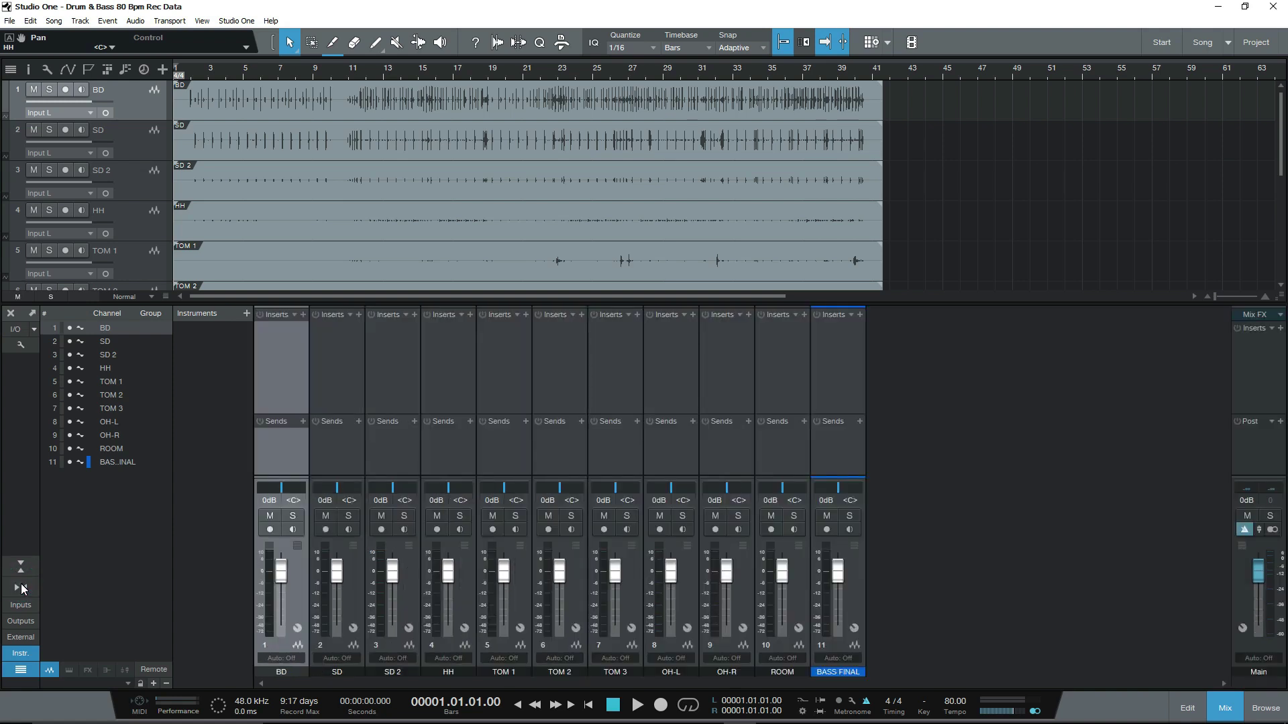
{"action": "left_click", "coordinate": [22, 586]}
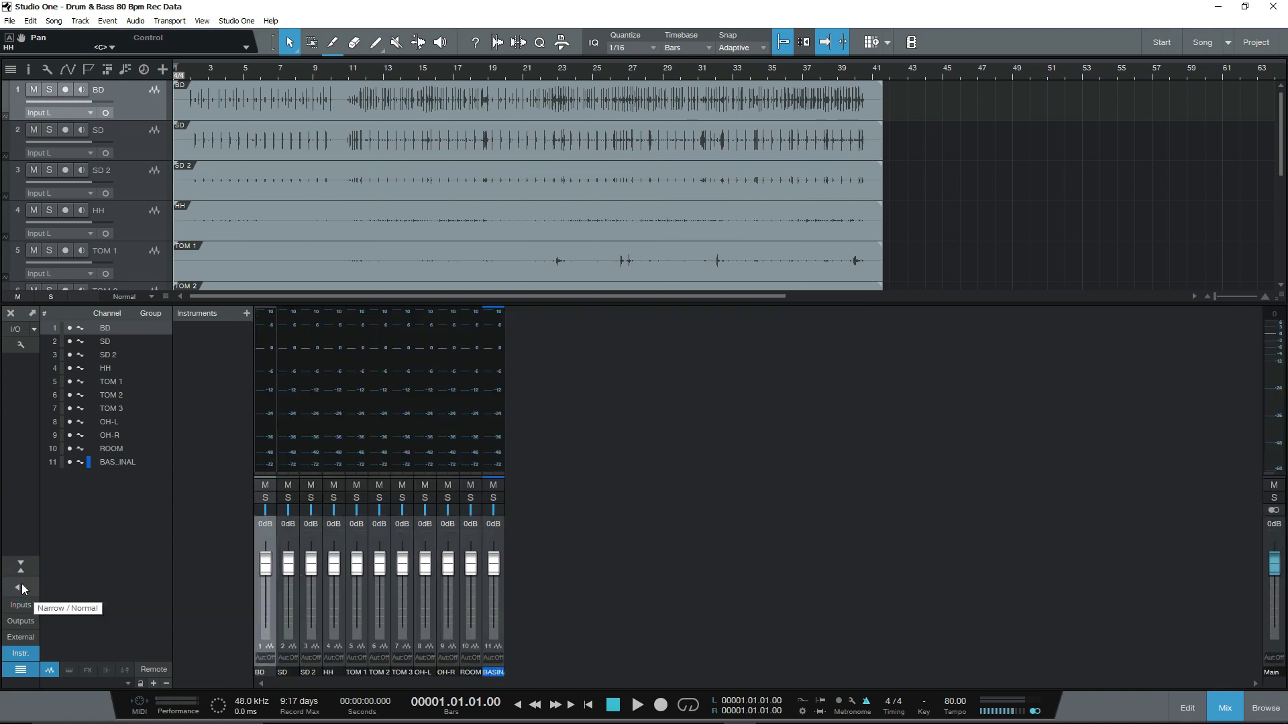
{"action": "left_click", "coordinate": [21, 586]}
{"action": "left_click", "coordinate": [22, 586]}
{"action": "left_click", "coordinate": [30, 587]}
Switch the console repeatedly between small and large height, ending on large with normal-width channels.
{"action": "left_click", "coordinate": [22, 568]}
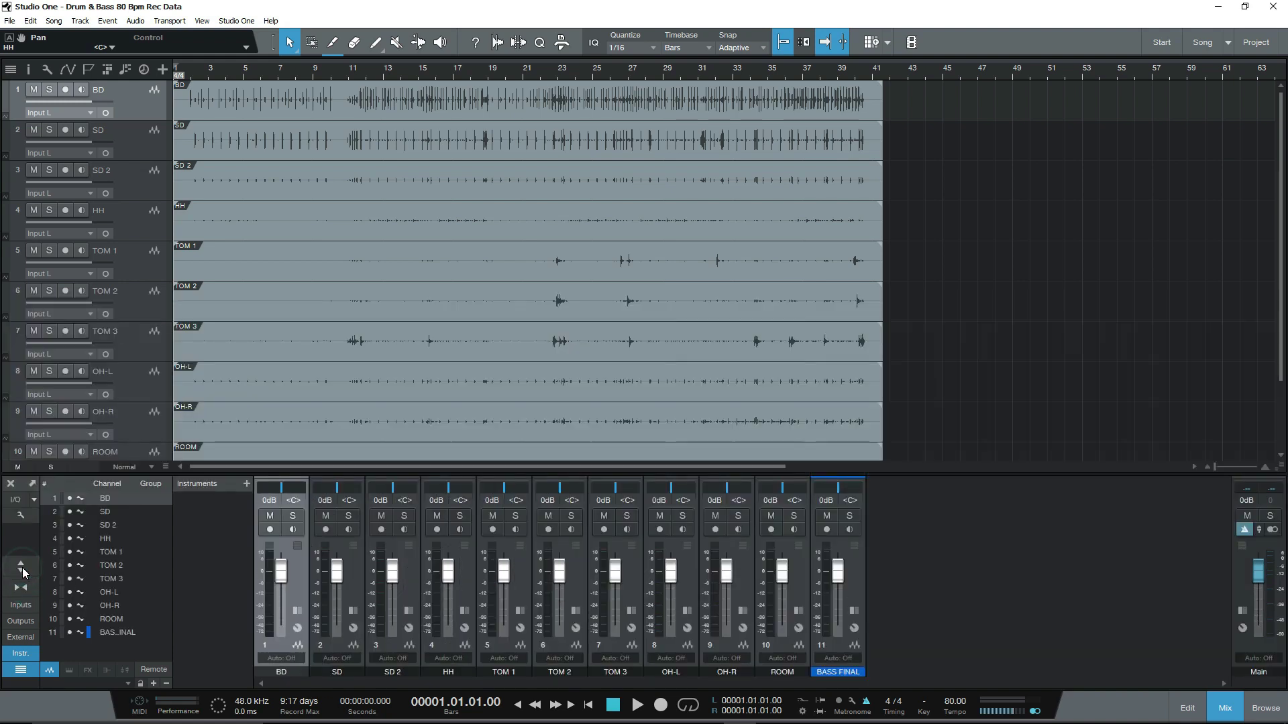
{"action": "left_click", "coordinate": [23, 567]}
{"action": "left_click", "coordinate": [22, 568]}
{"action": "left_click", "coordinate": [22, 568]}
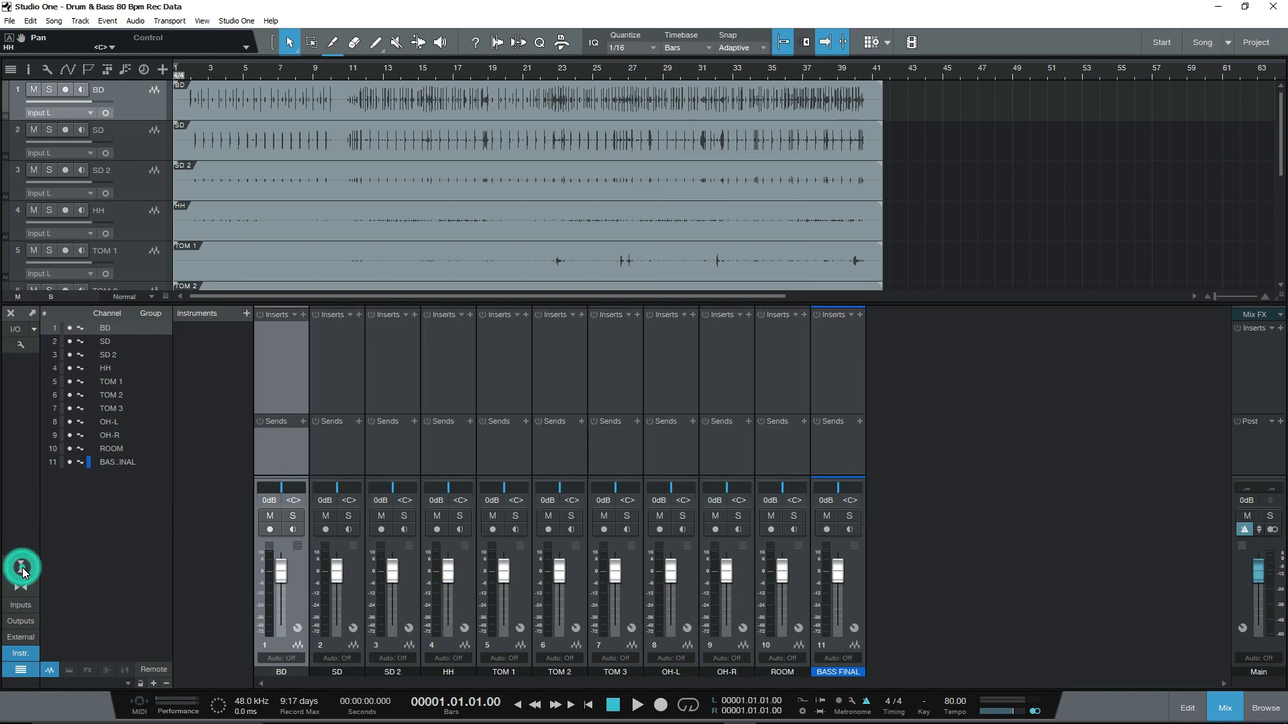
{"action": "left_click", "coordinate": [20, 567]}
{"action": "left_click", "coordinate": [20, 568]}
{"action": "left_click", "coordinate": [20, 567]}
{"action": "left_click", "coordinate": [20, 568]}
{"action": "left_click", "coordinate": [20, 567]}
{"action": "left_click", "coordinate": [20, 567]}
{"action": "left_click", "coordinate": [20, 568]}
{"action": "left_click", "coordinate": [21, 568]}
{"action": "left_click", "coordinate": [20, 568]}
{"action": "left_click", "coordinate": [20, 567]}
{"action": "left_click", "coordinate": [20, 567]}
{"action": "left_click", "coordinate": [20, 567]}
{"action": "left_click", "coordinate": [20, 567]}
{"action": "left_click", "coordinate": [20, 567]}
{"action": "left_click", "coordinate": [21, 587]}
{"action": "left_click", "coordinate": [20, 588]}
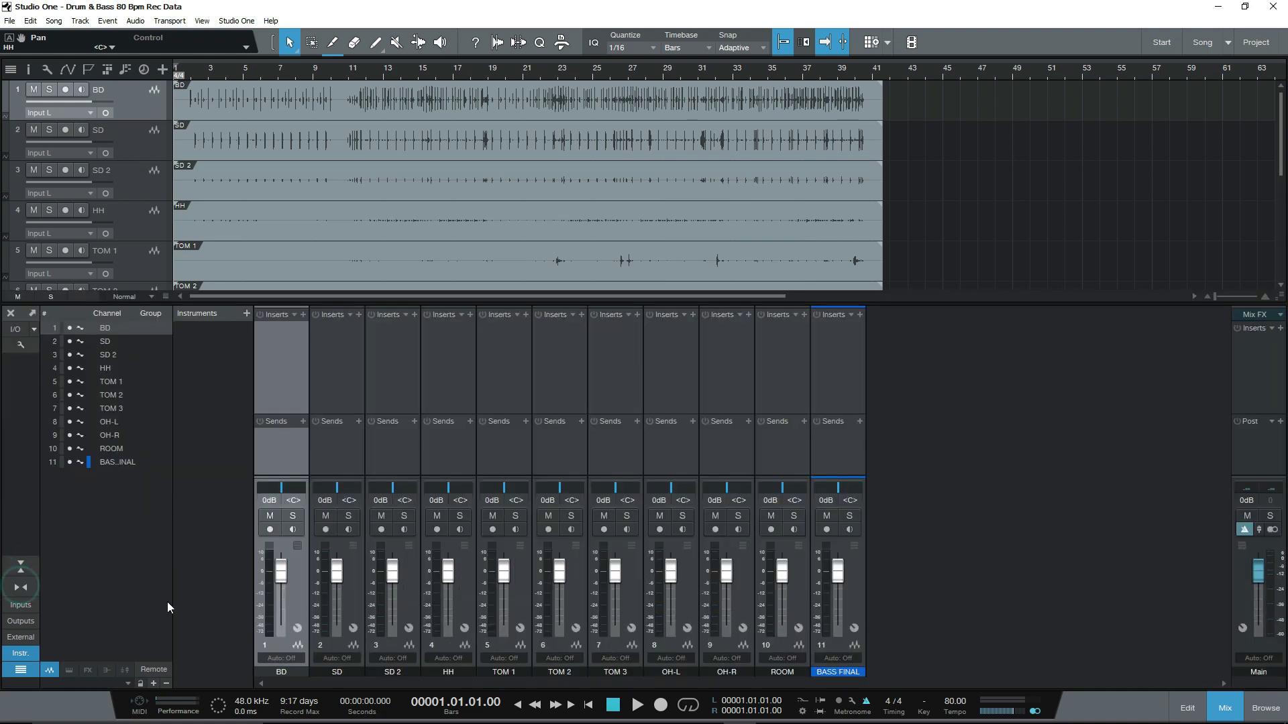
Play the song from about bar 13 to watch the channel meters, and stop playback.
{"action": "left_click", "coordinate": [965, 449]}
{"action": "left_click", "coordinate": [393, 69]}
{"action": "key", "text": "space"}
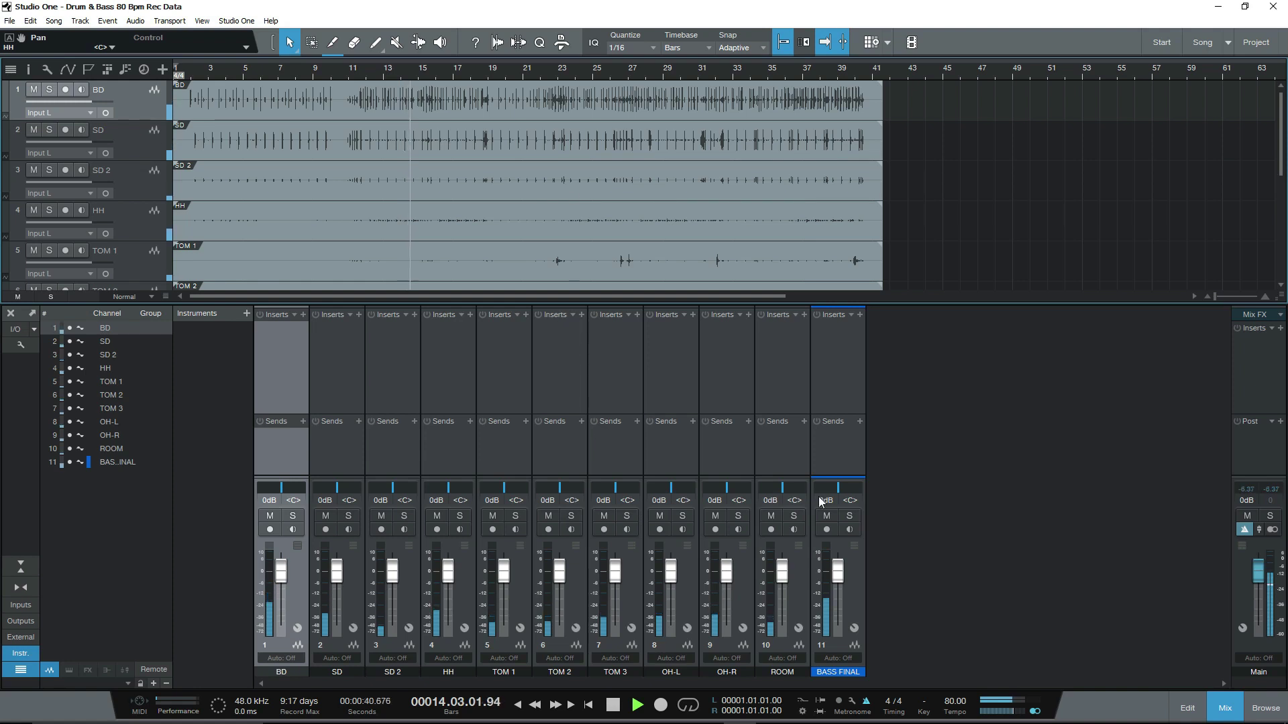
{"action": "left_click", "coordinate": [866, 701]}
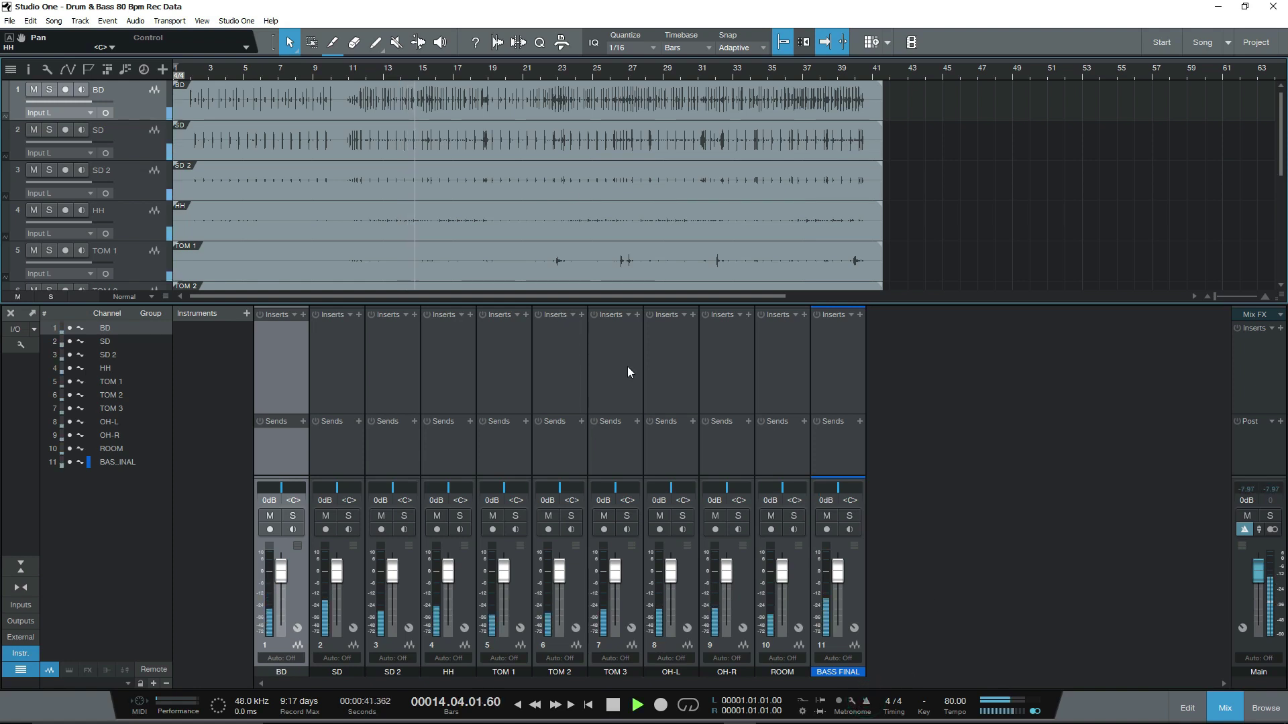
{"action": "key", "text": "space"}
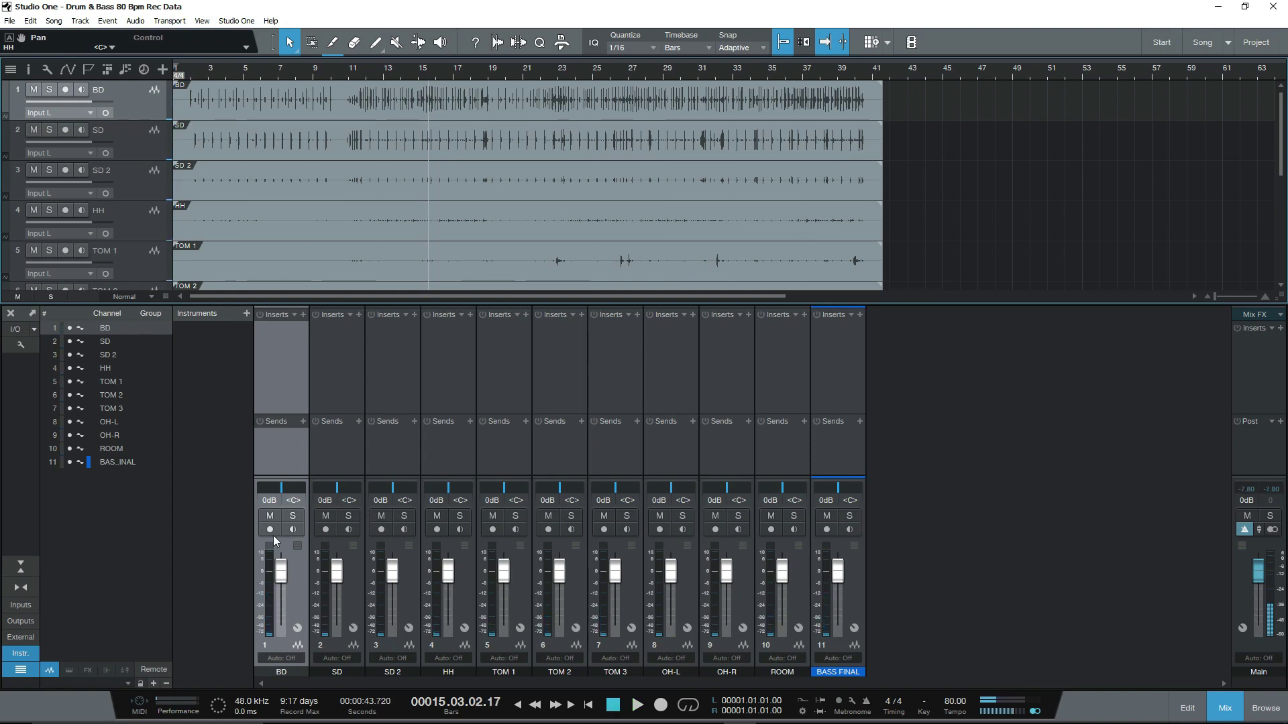
Toggle mute and solo on the BD channel, leaving both off.
{"action": "left_click", "coordinate": [271, 517]}
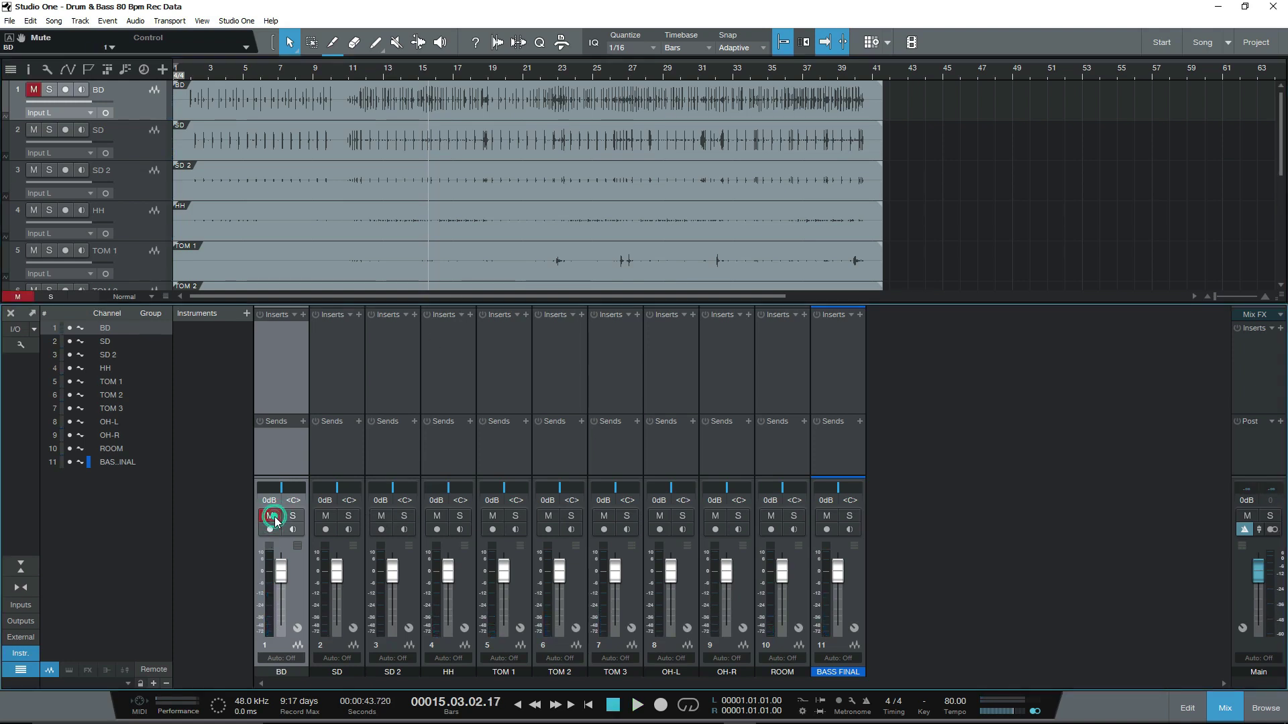
{"action": "left_click", "coordinate": [270, 517]}
{"action": "left_click", "coordinate": [270, 516]}
{"action": "left_click", "coordinate": [270, 517]}
{"action": "left_click", "coordinate": [293, 516]}
{"action": "left_click", "coordinate": [292, 516]}
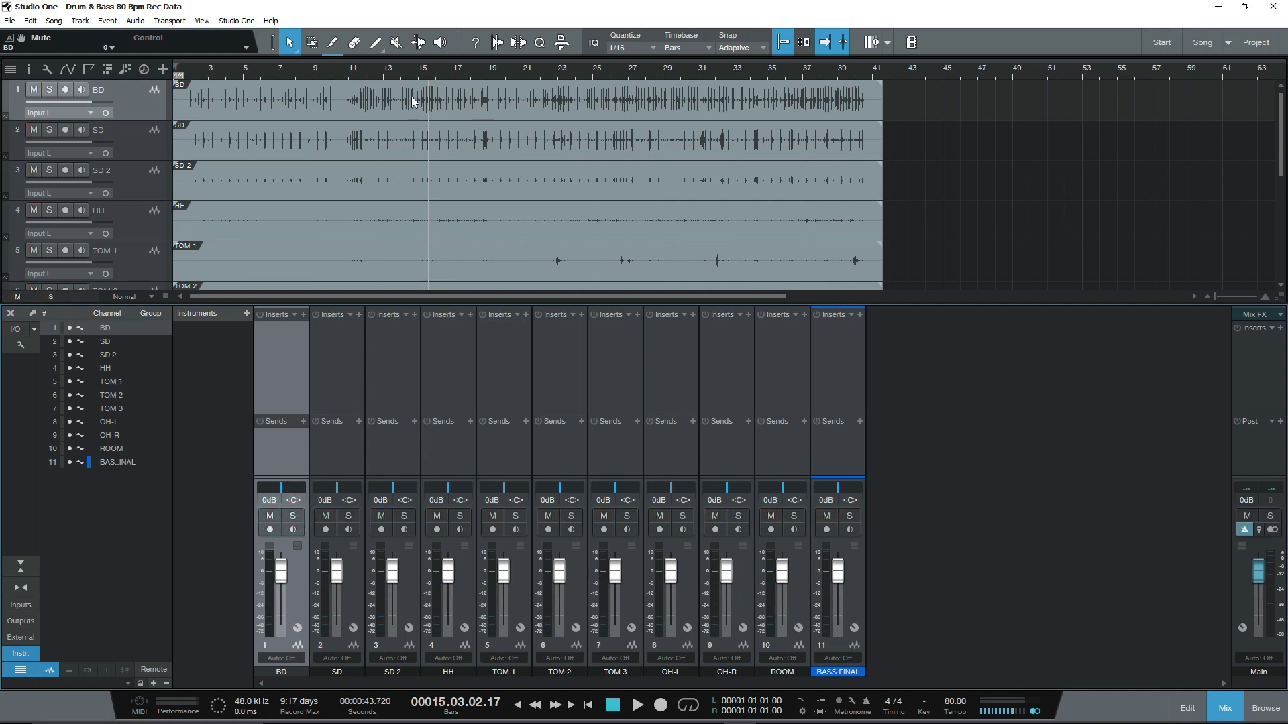
Play from bar 15 with SD soloed, stop and clear the solo, and briefly toggle solo on SD 2.
{"action": "left_click", "coordinate": [424, 78]}
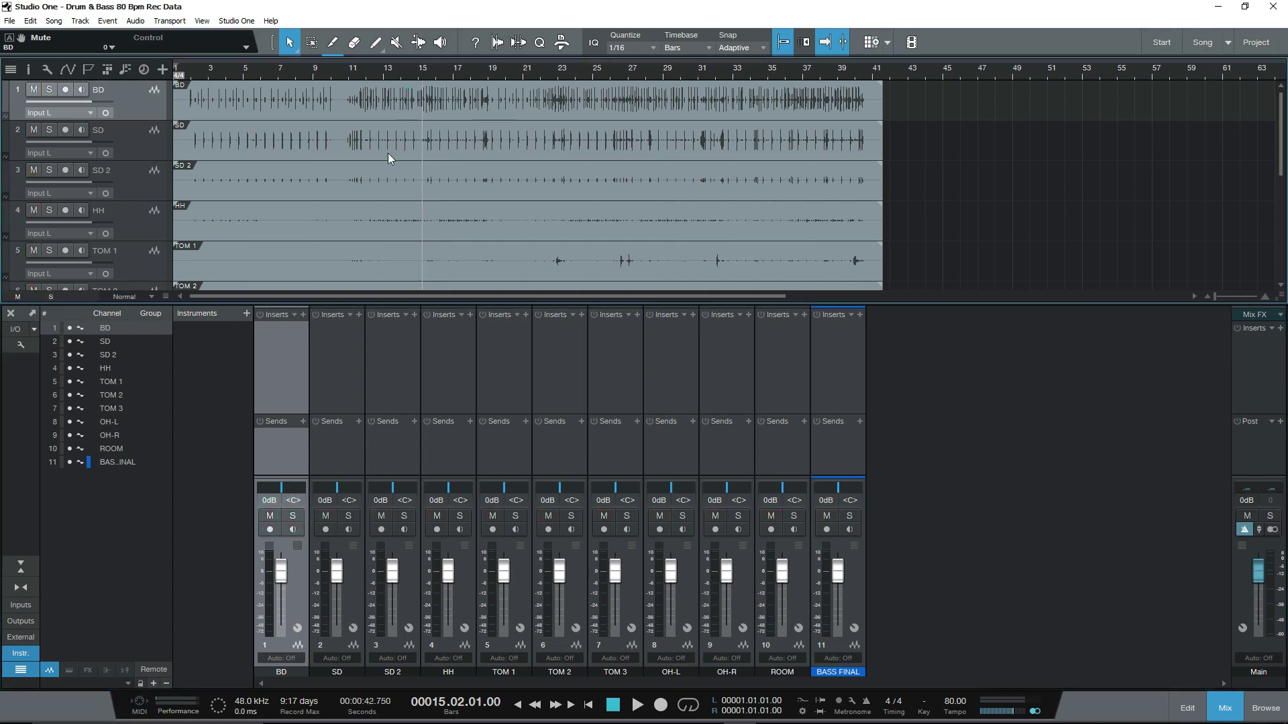
{"action": "key", "text": "space"}
{"action": "left_click", "coordinate": [349, 517]}
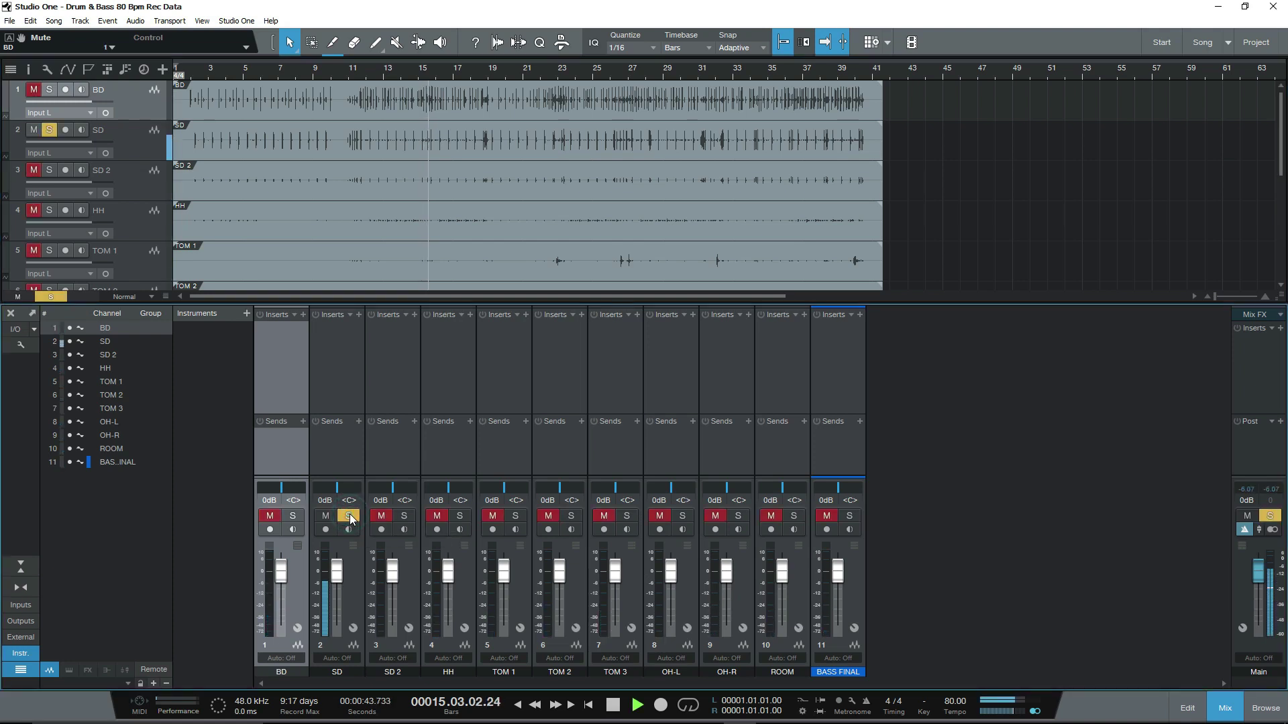
{"action": "key", "text": "space"}
{"action": "left_click", "coordinate": [349, 515]}
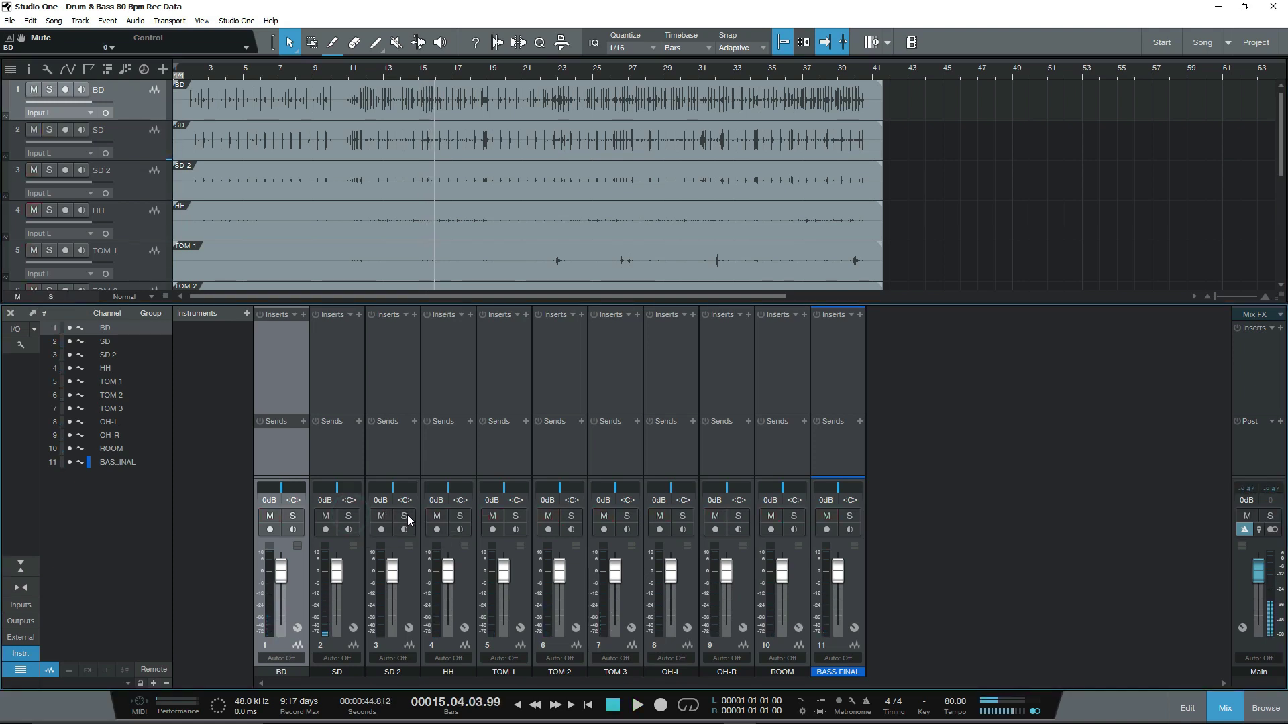
{"action": "double_click", "coordinate": [407, 517]}
Play the song briefly and shrink the console to review the lower tracks down to BASS FINAL.
{"action": "scroll", "coordinate": [548, 269], "scroll_direction": "down", "scroll_amount": 3}
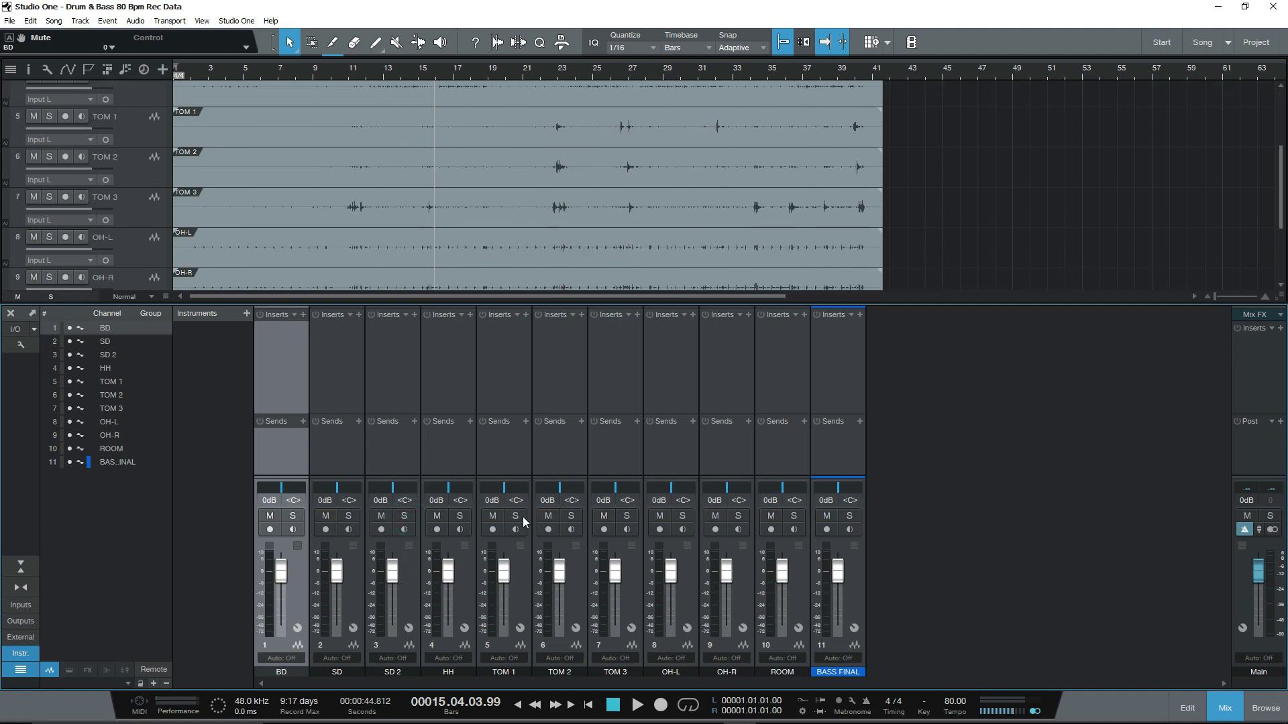
{"action": "key", "text": "space"}
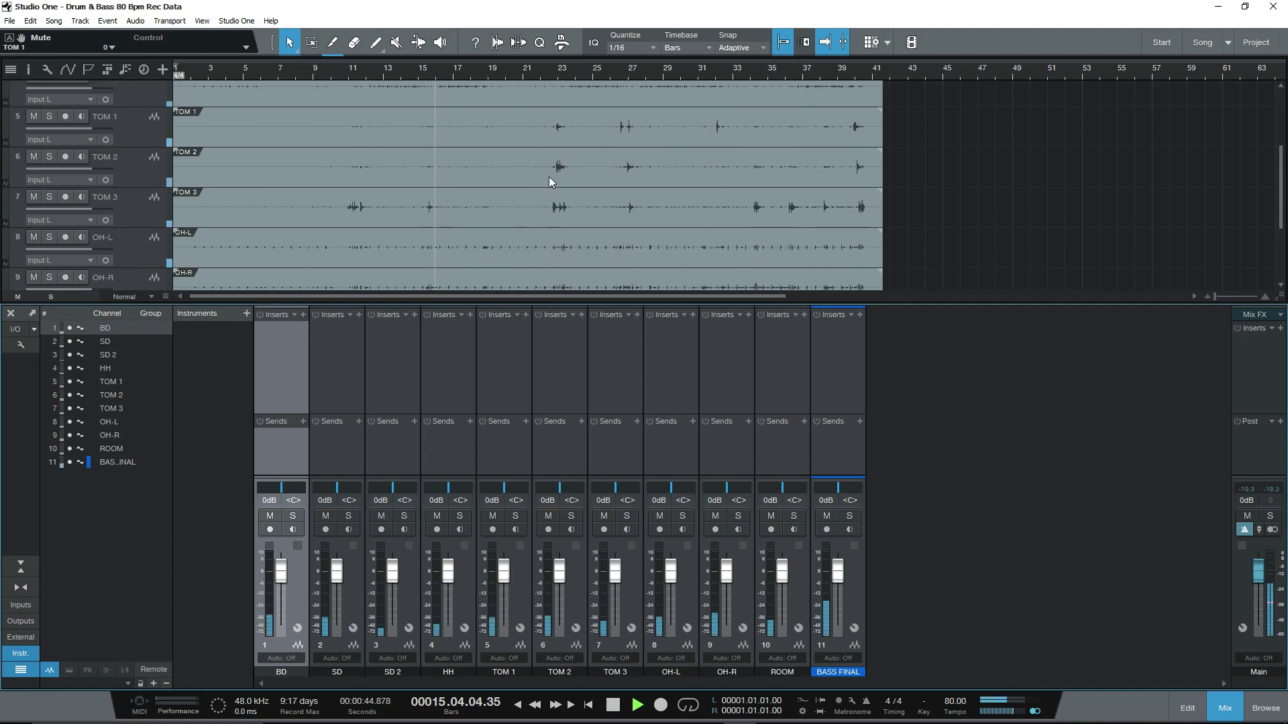
{"action": "left_click_drag", "start_coordinate": [916, 304], "coordinate": [916, 401]}
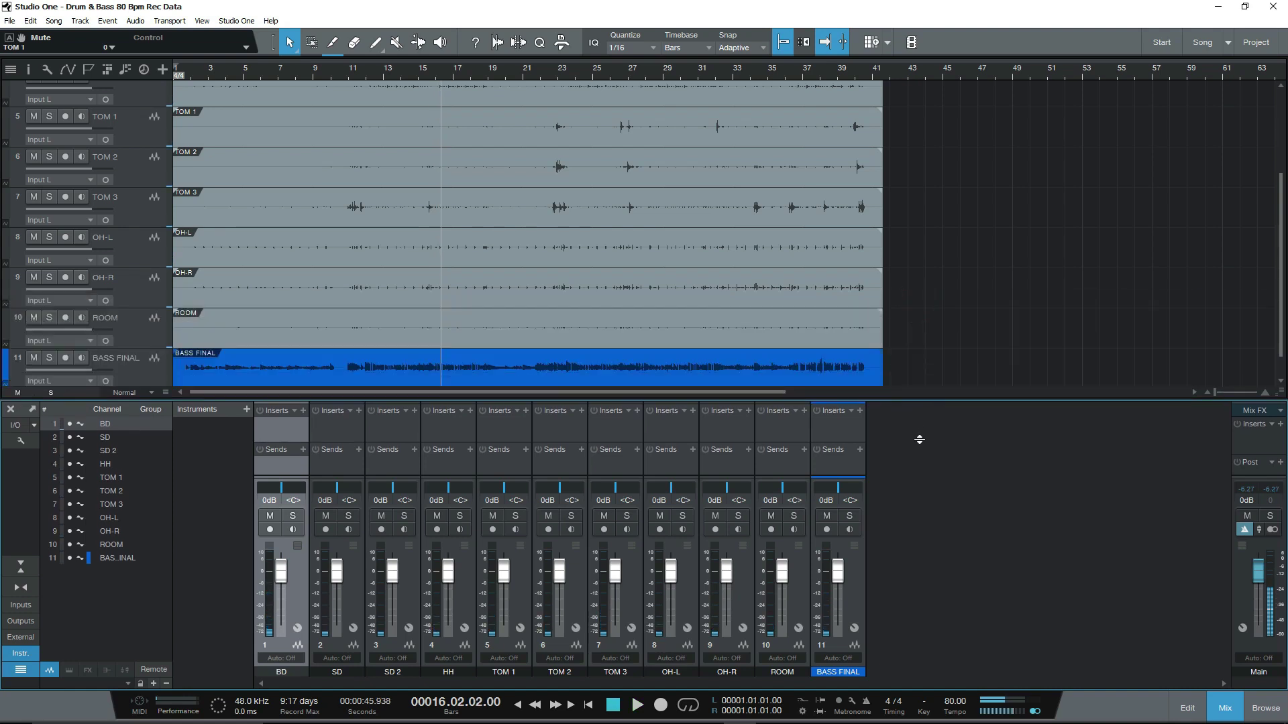
{"action": "scroll", "coordinate": [891, 300], "scroll_direction": "up", "scroll_amount": 2}
{"action": "scroll", "coordinate": [582, 274], "scroll_direction": "up", "scroll_amount": 3}
{"action": "scroll", "coordinate": [581, 269], "scroll_direction": "down", "scroll_amount": 3}
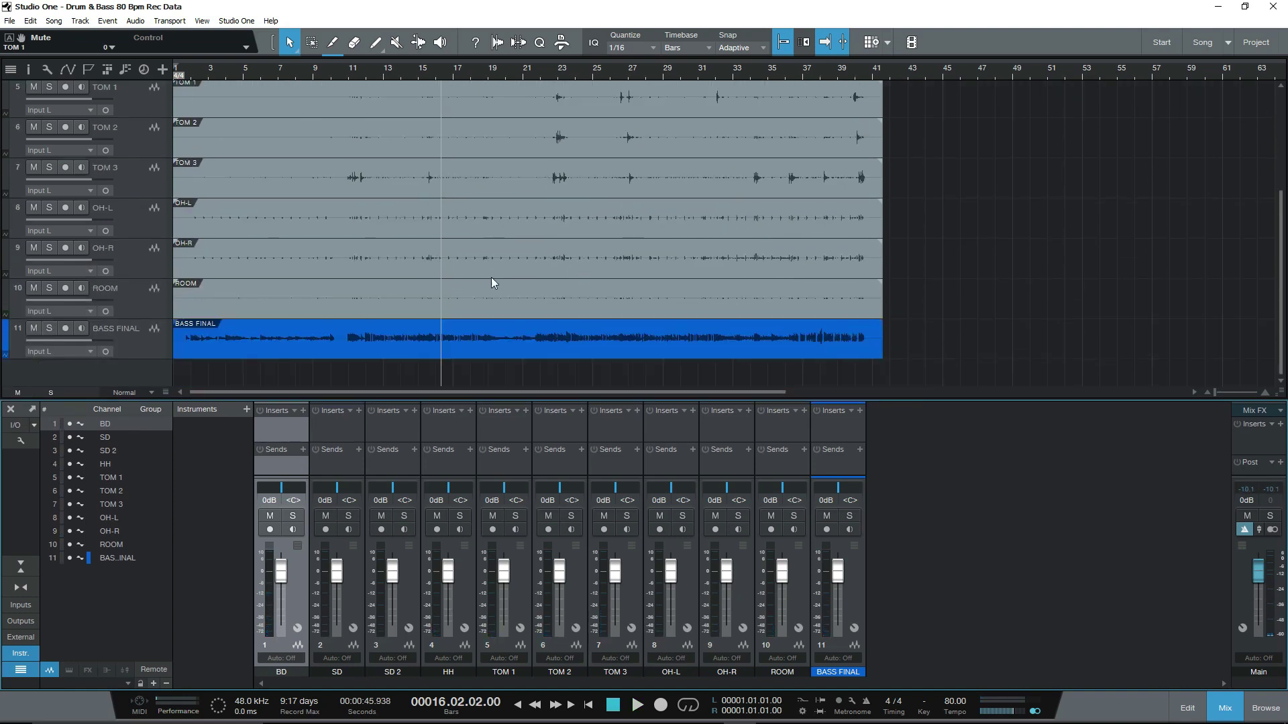
Move the playhead to bar 14, select the BASS FINAL track and enable solo safe on it.
{"action": "left_click", "coordinate": [409, 71]}
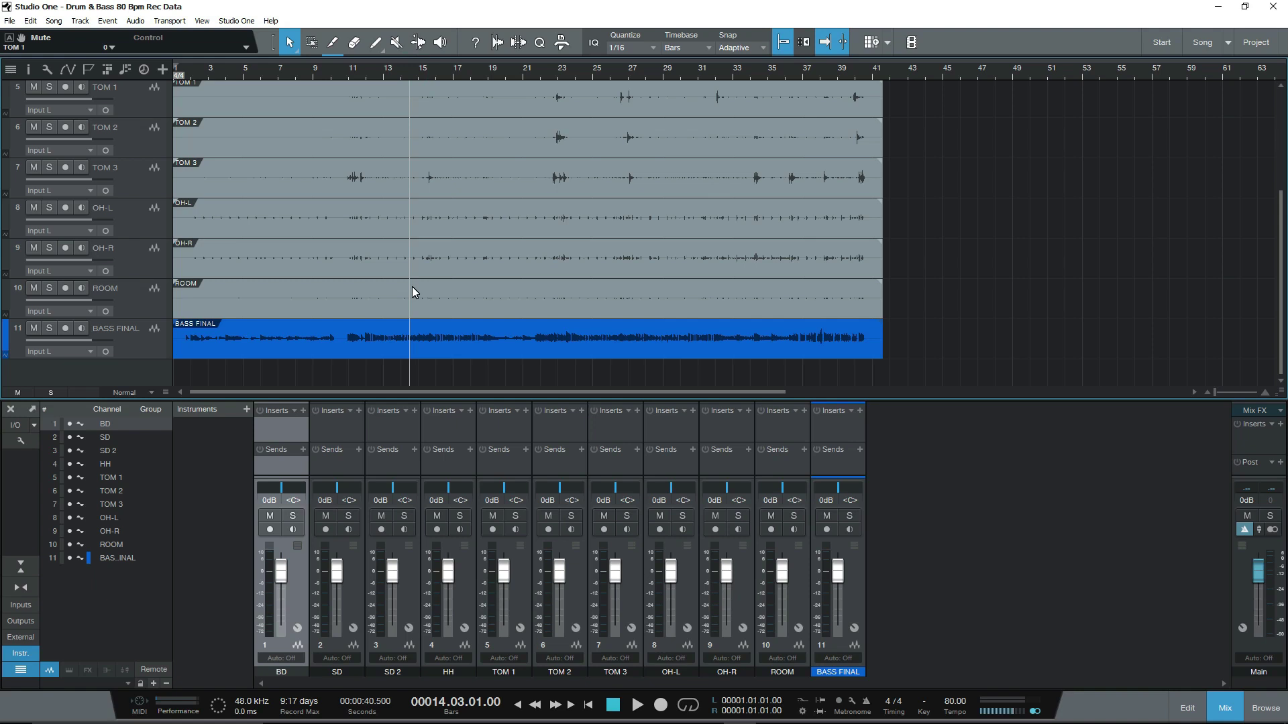
{"action": "left_click", "coordinate": [167, 349]}
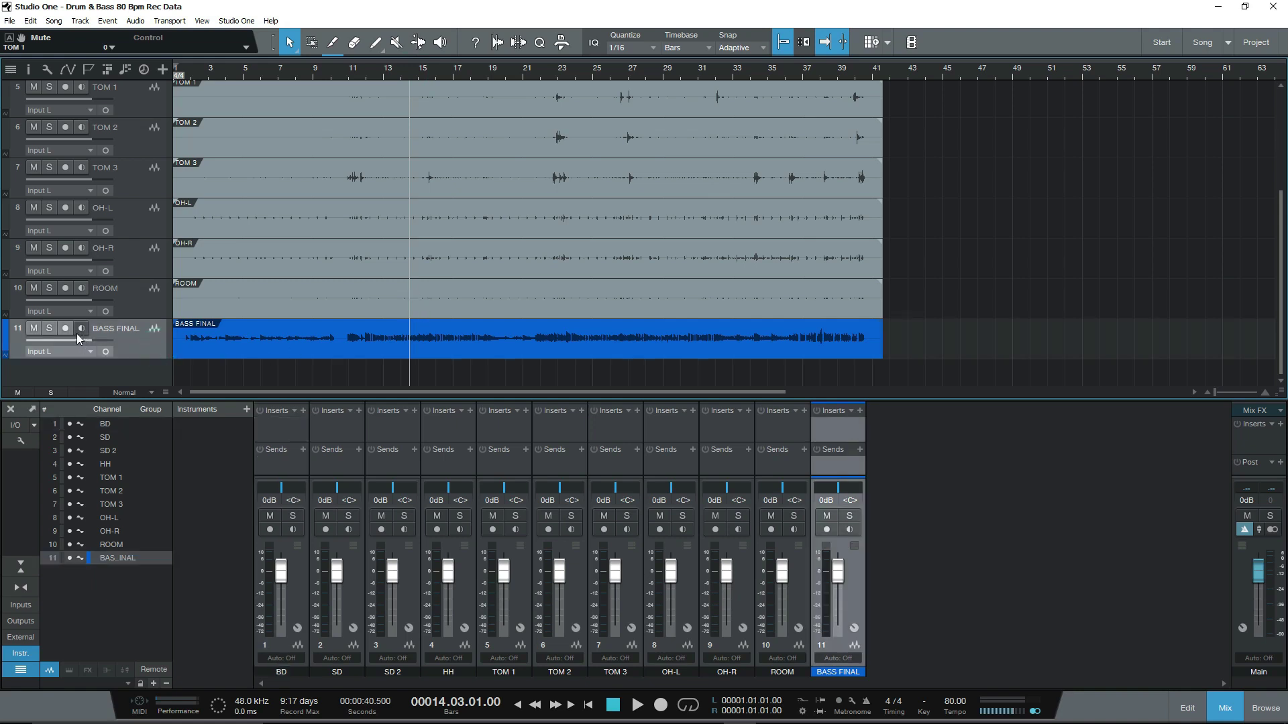
{"action": "left_click", "coordinate": [49, 328]}
{"action": "left_click", "coordinate": [49, 330]}
{"action": "left_click", "coordinate": [850, 516]}
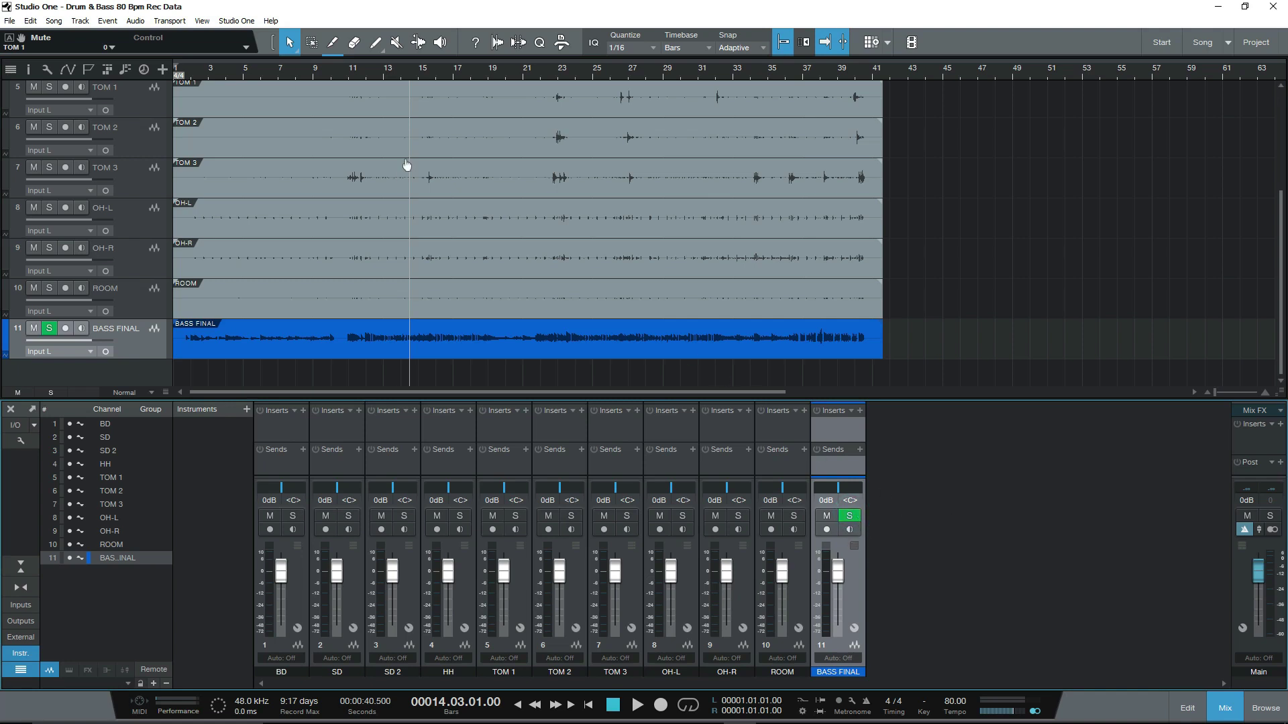
Solo the BD channel during playback with the console enlarged, and clear the solo and stop.
{"action": "scroll", "coordinate": [561, 267], "scroll_direction": "up", "scroll_amount": 4}
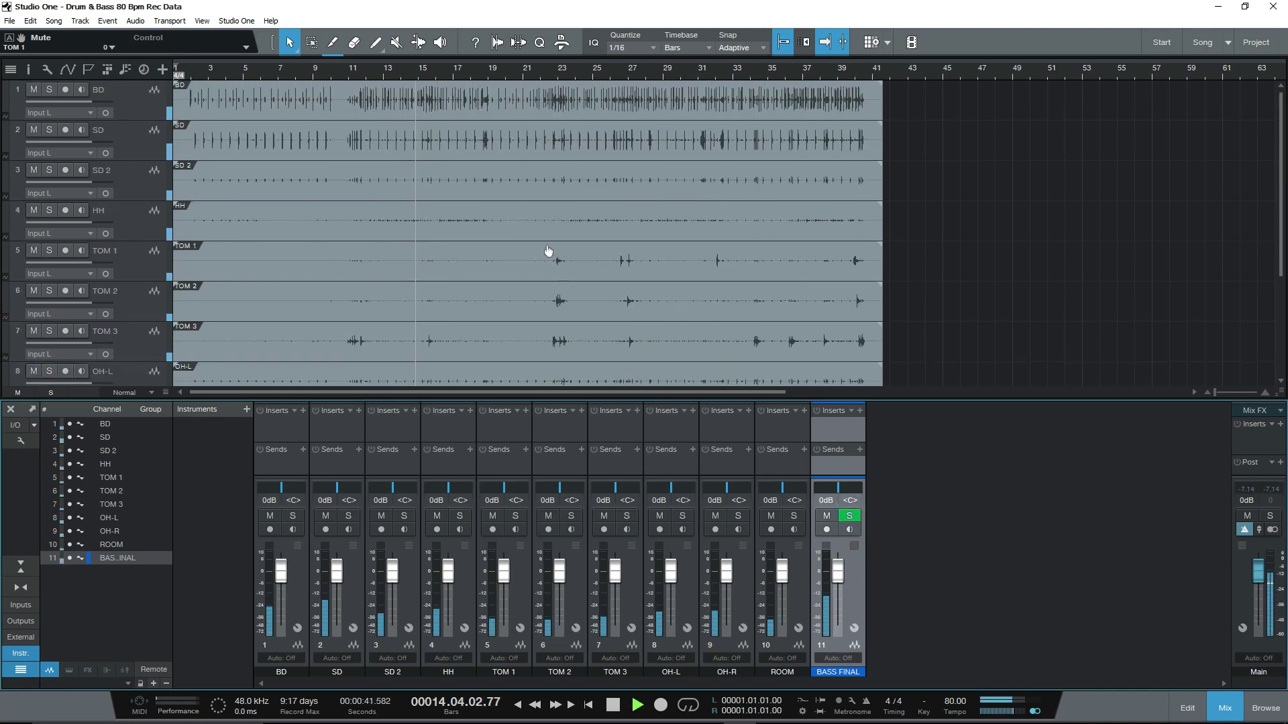
{"action": "left_click", "coordinate": [135, 98]}
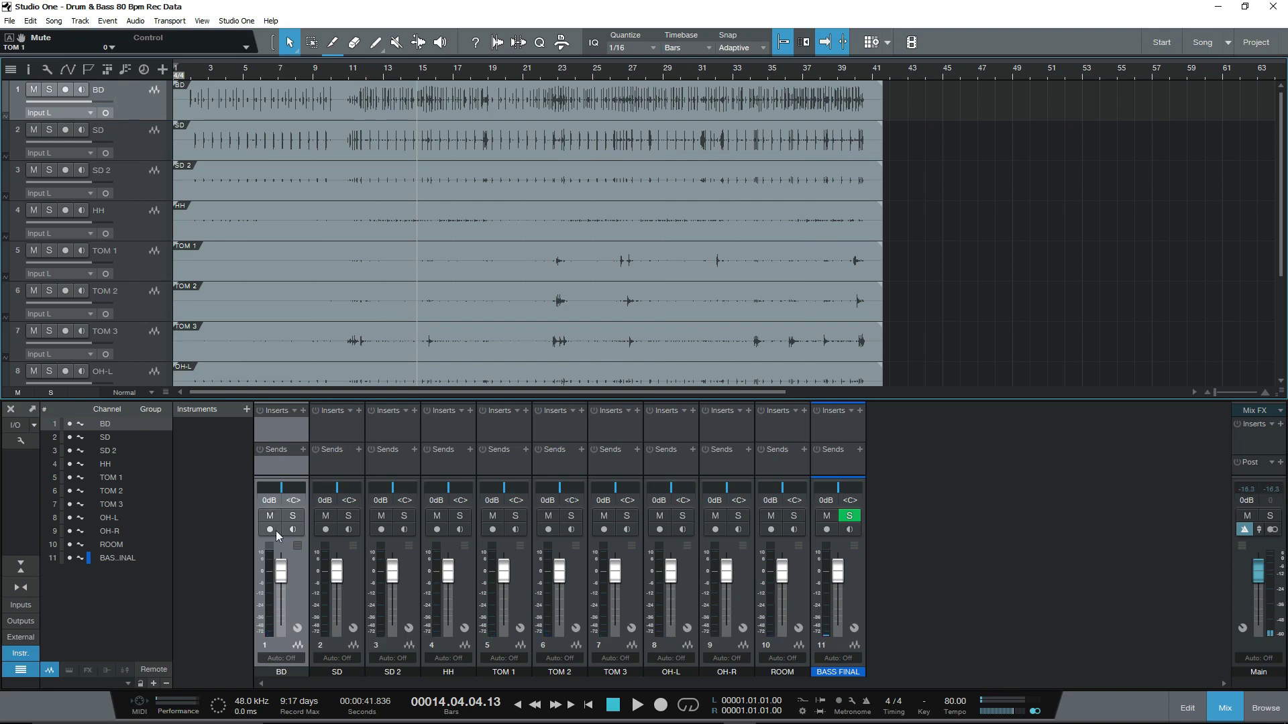
{"action": "left_click", "coordinate": [292, 516]}
{"action": "left_click_drag", "start_coordinate": [552, 399], "coordinate": [563, 181]}
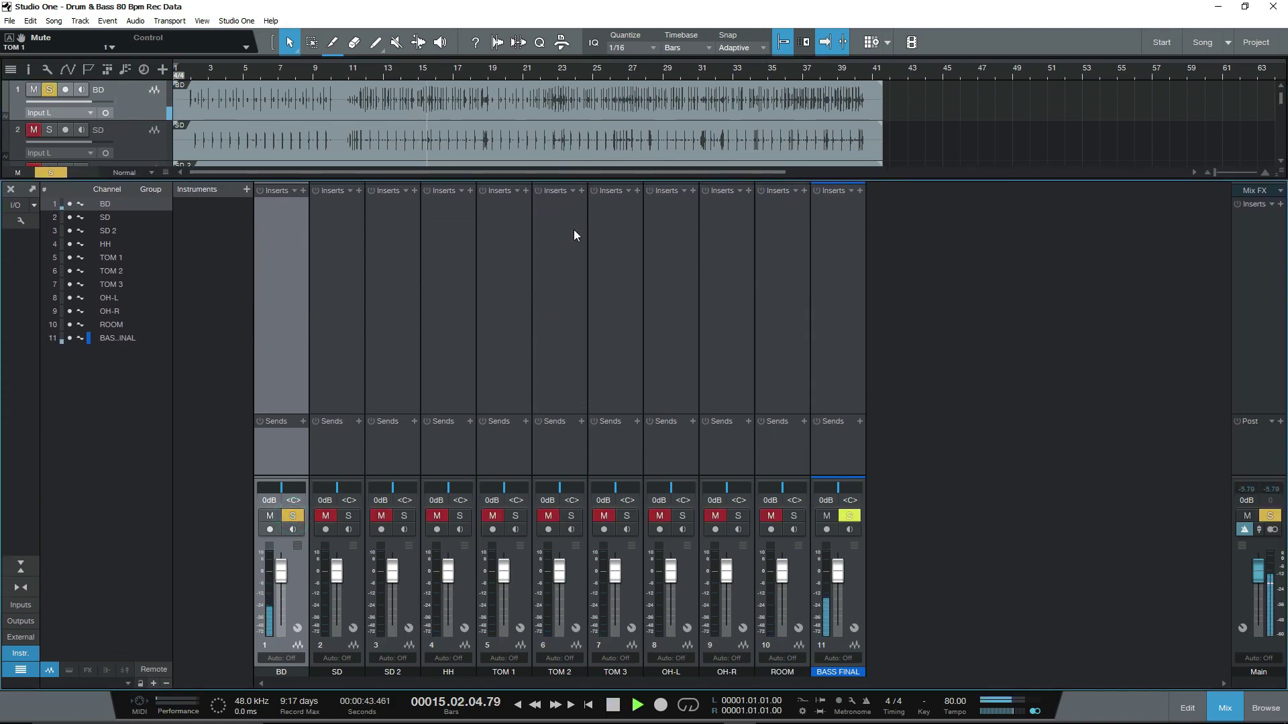
{"action": "left_click", "coordinate": [292, 516]}
{"action": "key", "text": "space"}
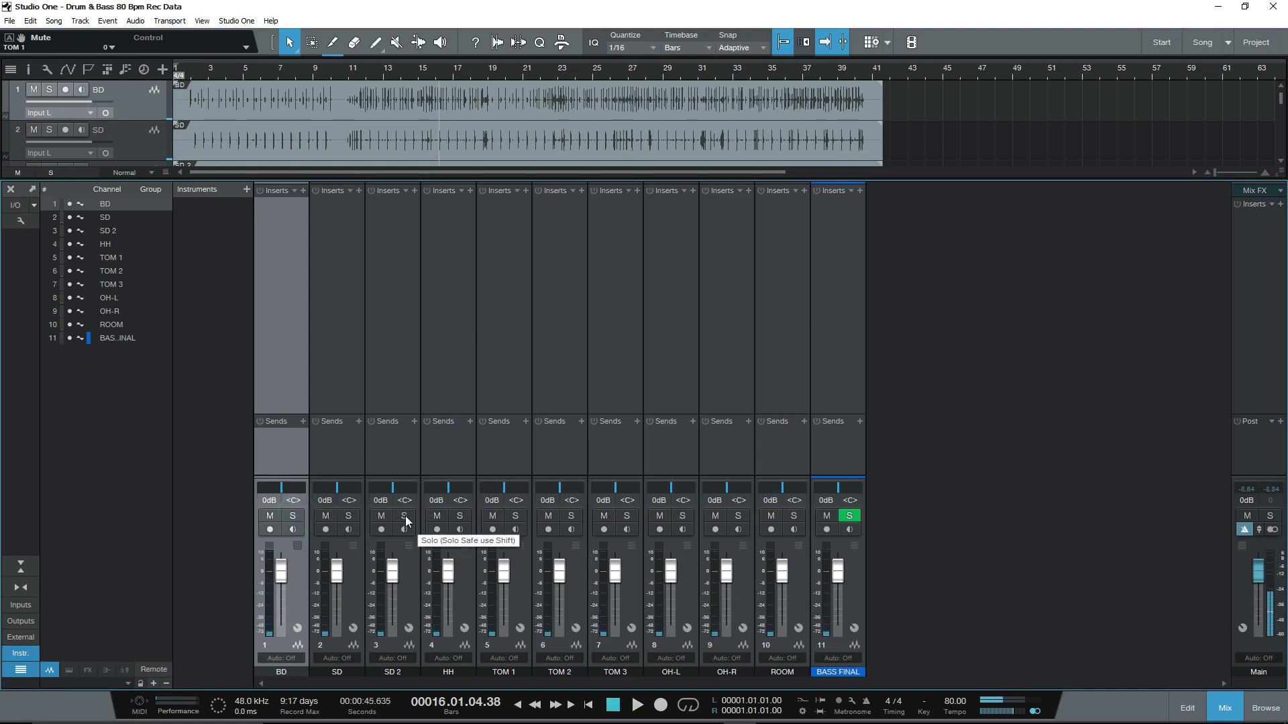
Solo SD 2, HH and TOM 1 one after another during playback, clearing each solo, and stop.
{"action": "left_click", "coordinate": [405, 516]}
{"action": "key", "text": "space"}
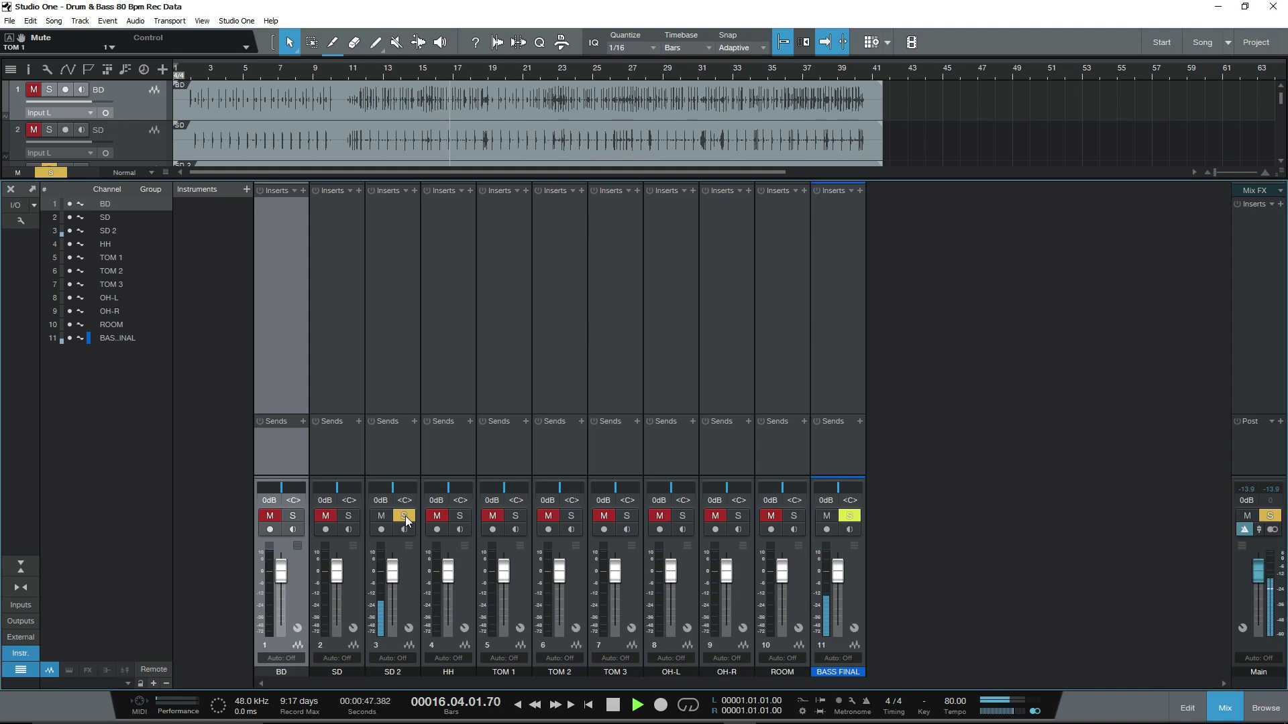
{"action": "left_click", "coordinate": [405, 516]}
{"action": "left_click", "coordinate": [462, 516]}
{"action": "left_click", "coordinate": [463, 516]}
{"action": "left_click", "coordinate": [515, 517]}
{"action": "left_click", "coordinate": [516, 516]}
{"action": "key", "text": "space"}
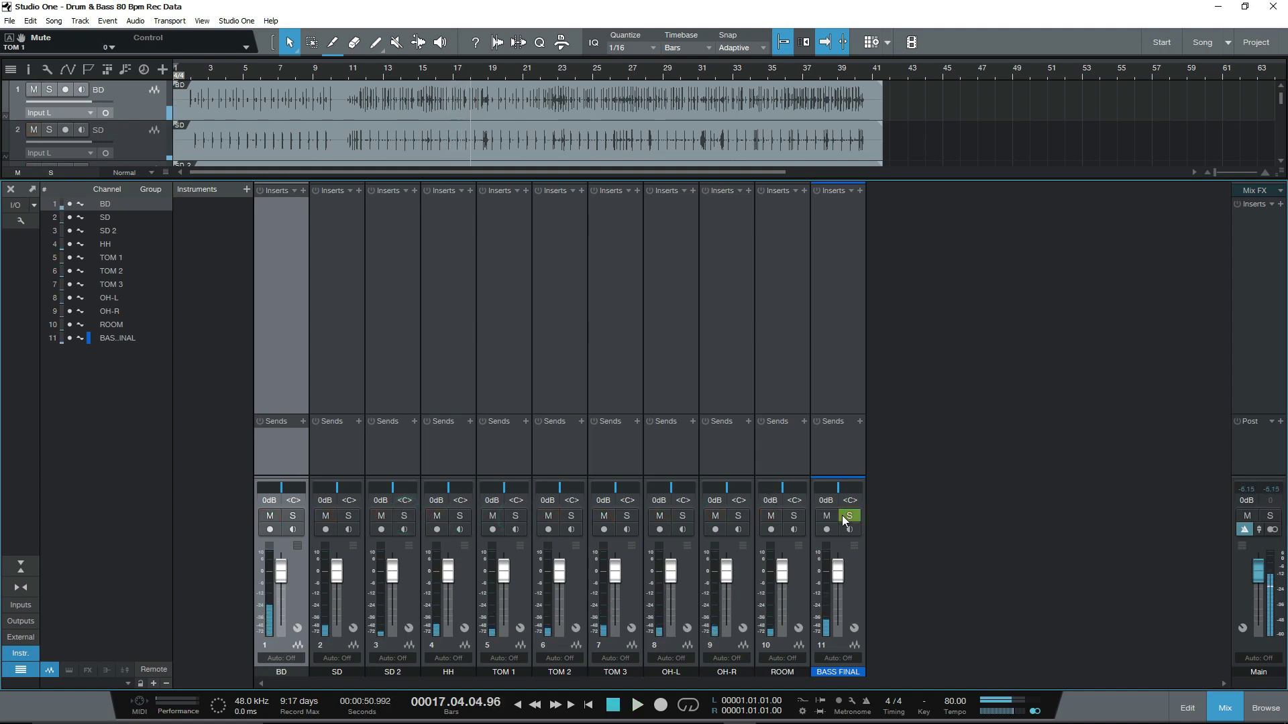
Turn off solo safe on the BASS FINAL channel and slightly reduce the console's height.
{"action": "left_click", "coordinate": [851, 516]}
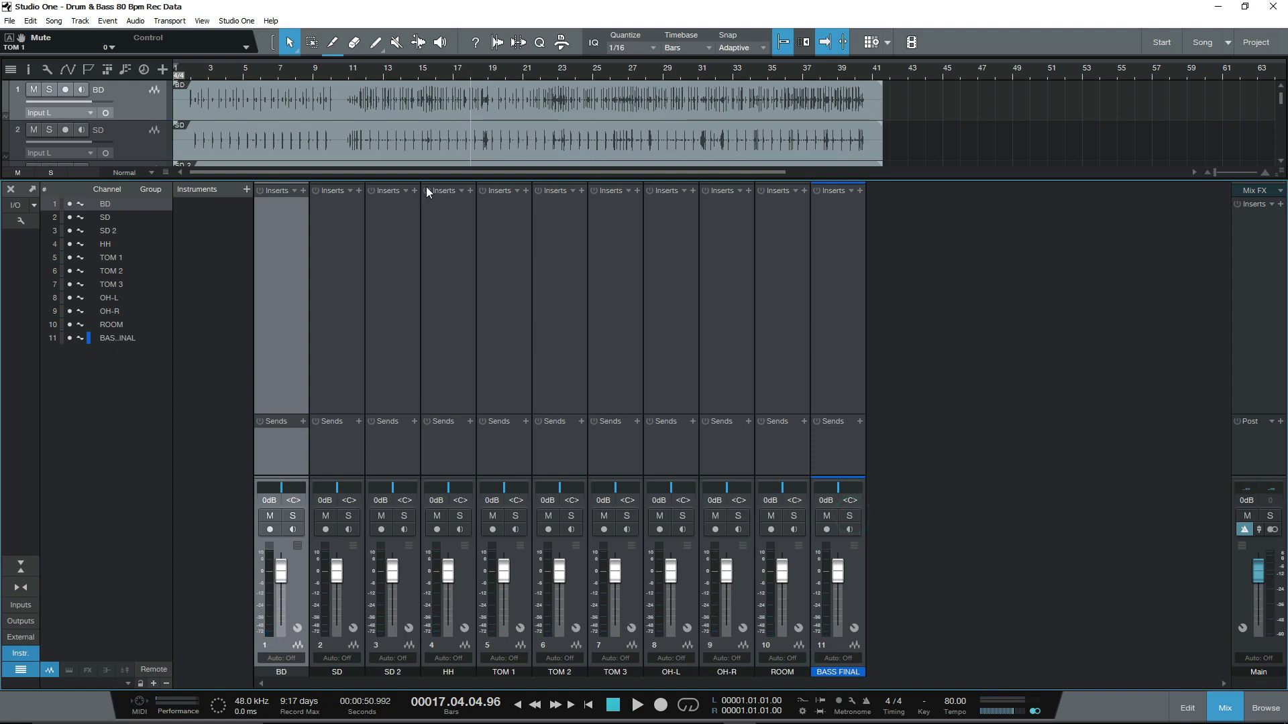
{"action": "left_click_drag", "start_coordinate": [481, 176], "coordinate": [481, 204]}
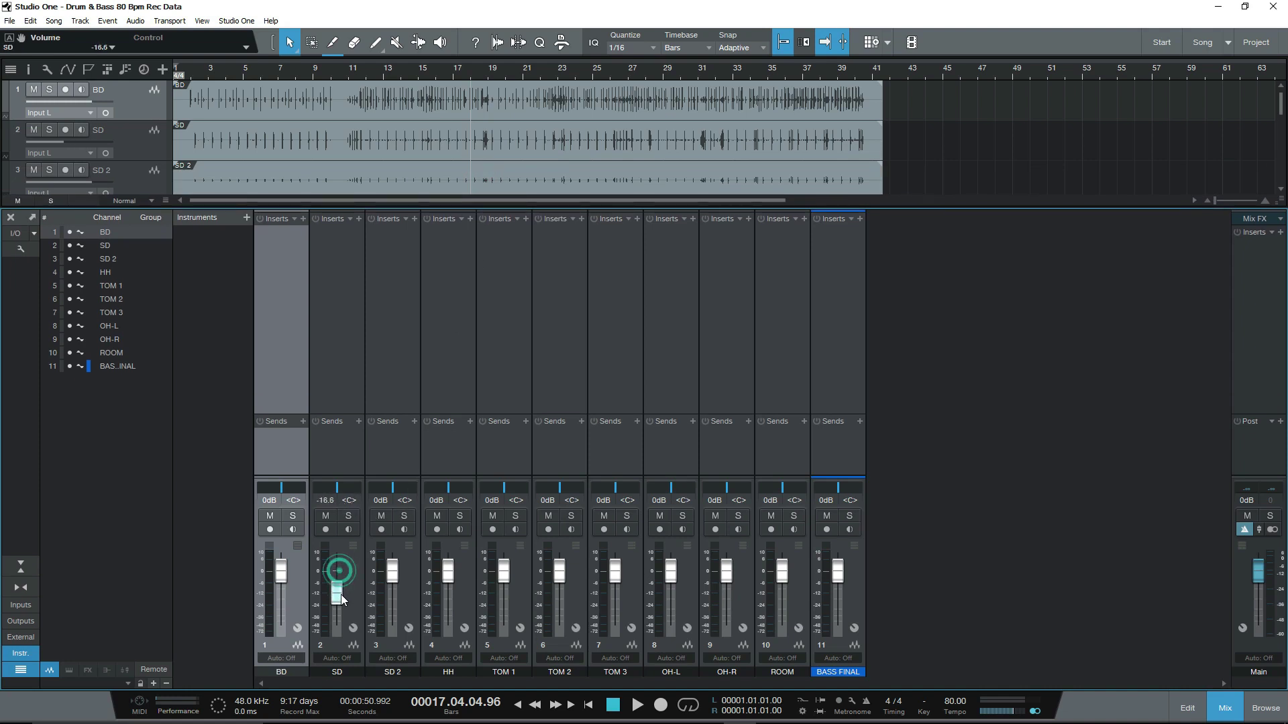
Set the SD channel's volume fader to +0.6 dB and its pan to L3.
{"action": "left_click_drag", "start_coordinate": [339, 577], "coordinate": [340, 570]}
{"action": "left_click_drag", "start_coordinate": [336, 488], "coordinate": [336, 495]}
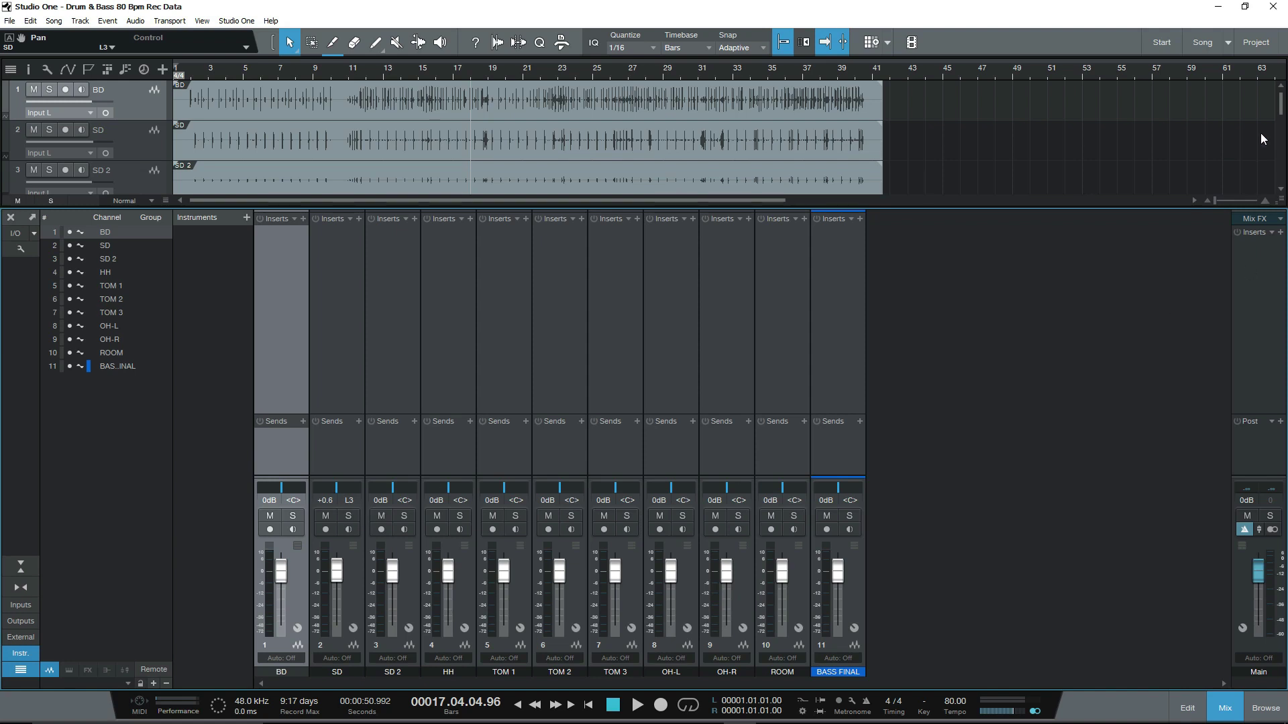
Open the Drum and How-to-sit-at-a-drum-kit pictures from File Explorer, close them, and return to the maximized Studio One window.
{"action": "left_click", "coordinate": [1244, 6]}
{"action": "left_click", "coordinate": [1237, 128]}
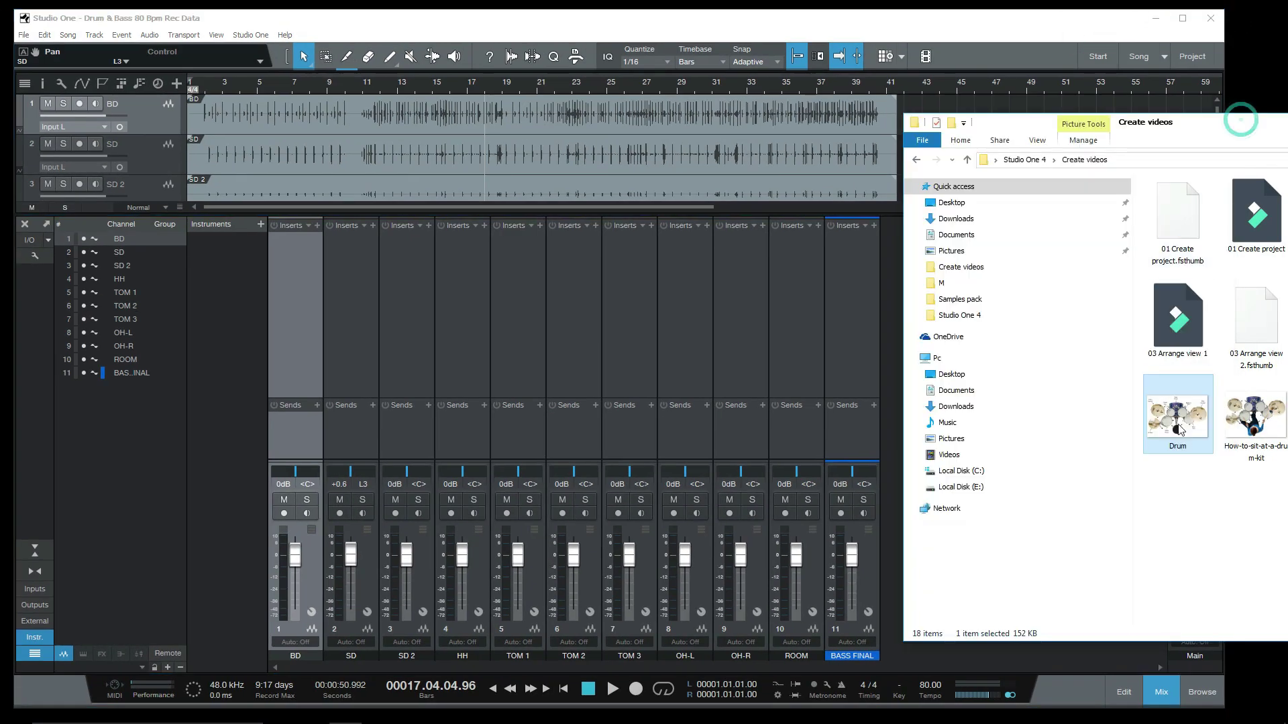
{"action": "double_click", "coordinate": [1182, 428]}
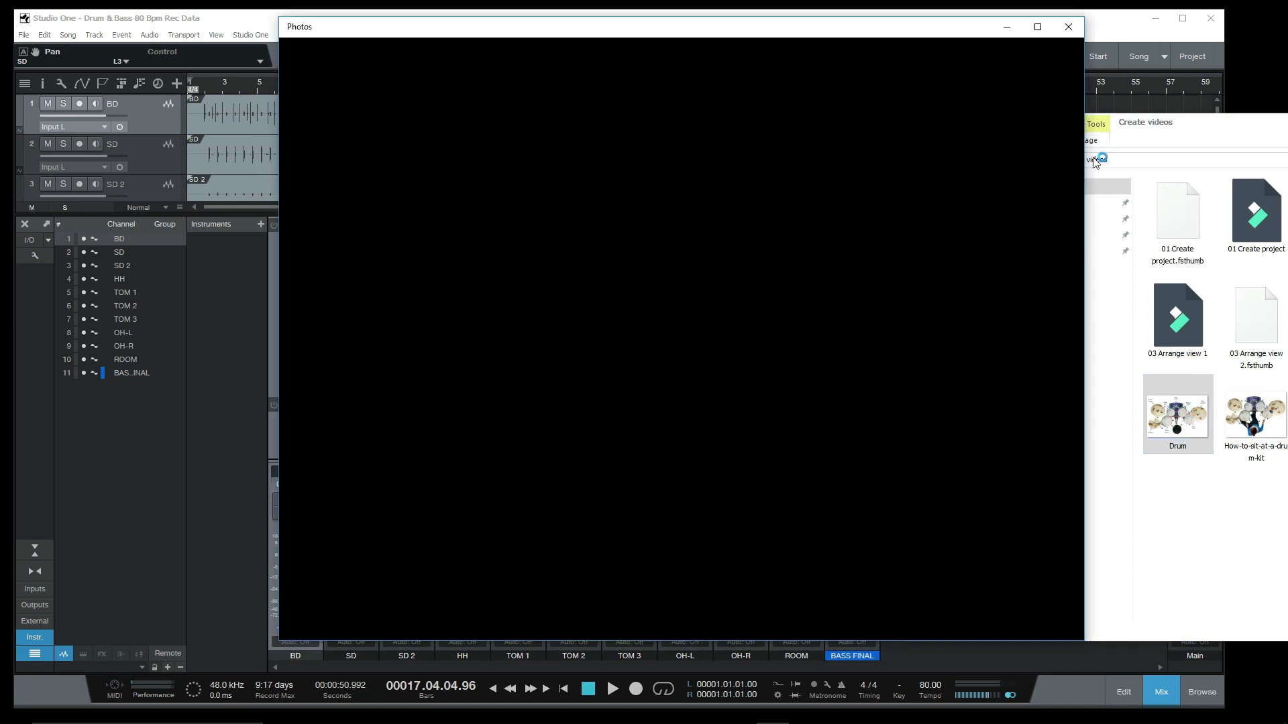
{"action": "left_click", "coordinate": [1070, 29]}
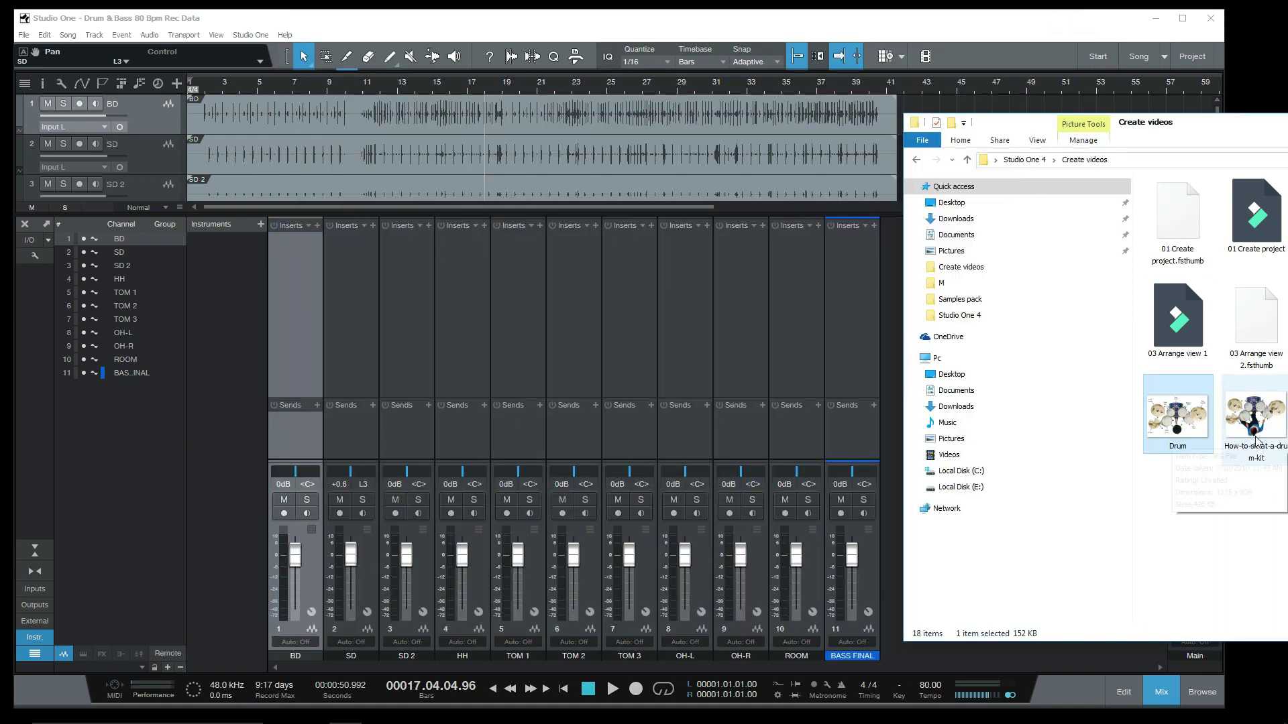
{"action": "double_click", "coordinate": [1248, 426]}
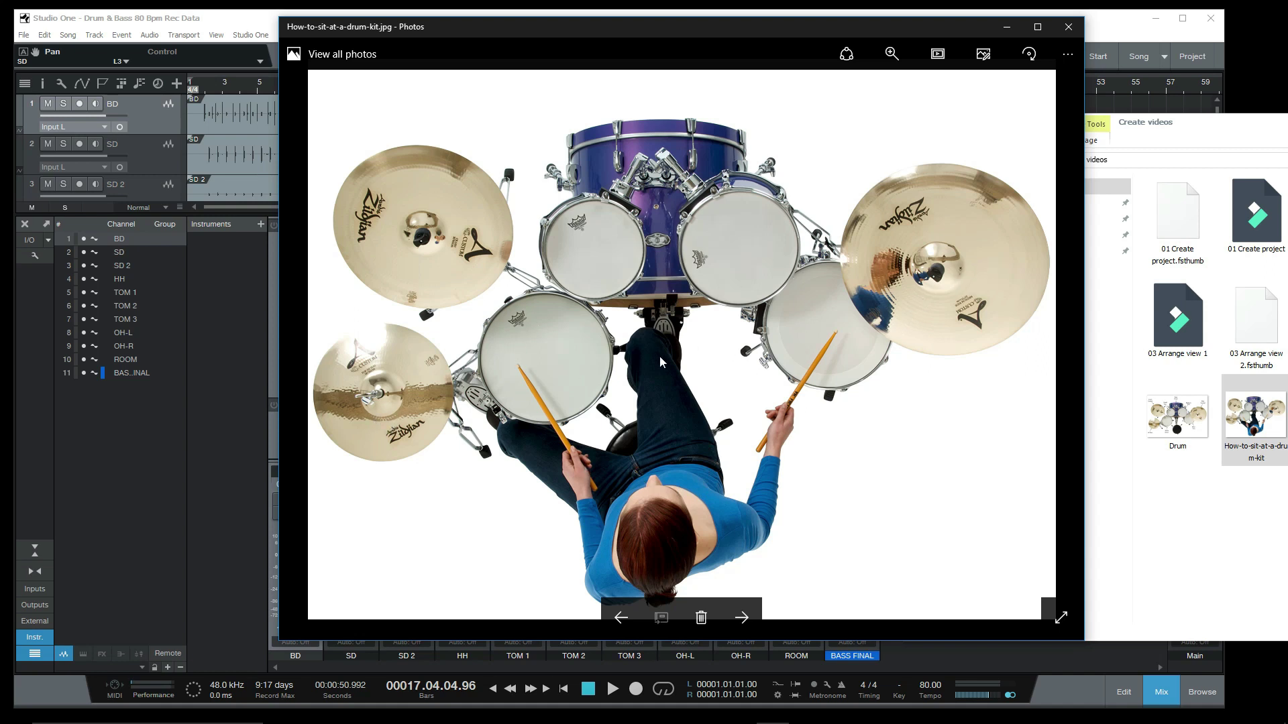
{"action": "left_click", "coordinate": [1069, 26]}
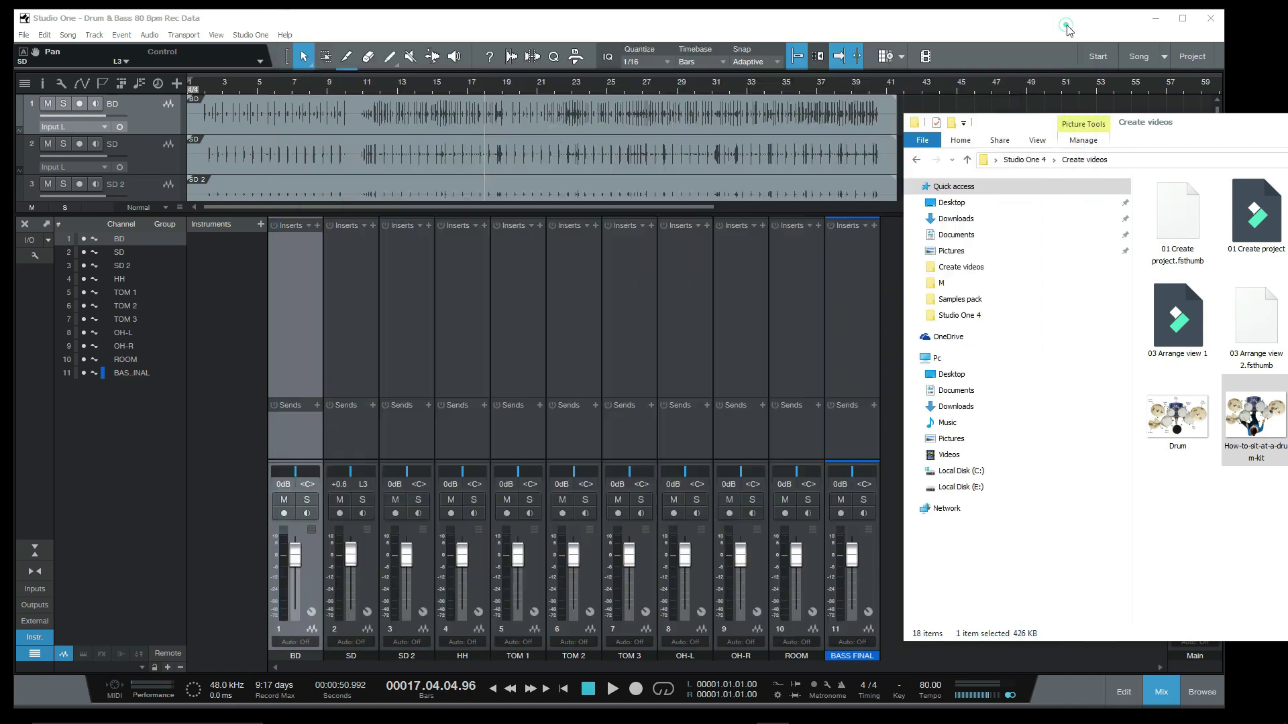
{"action": "left_click", "coordinate": [691, 24]}
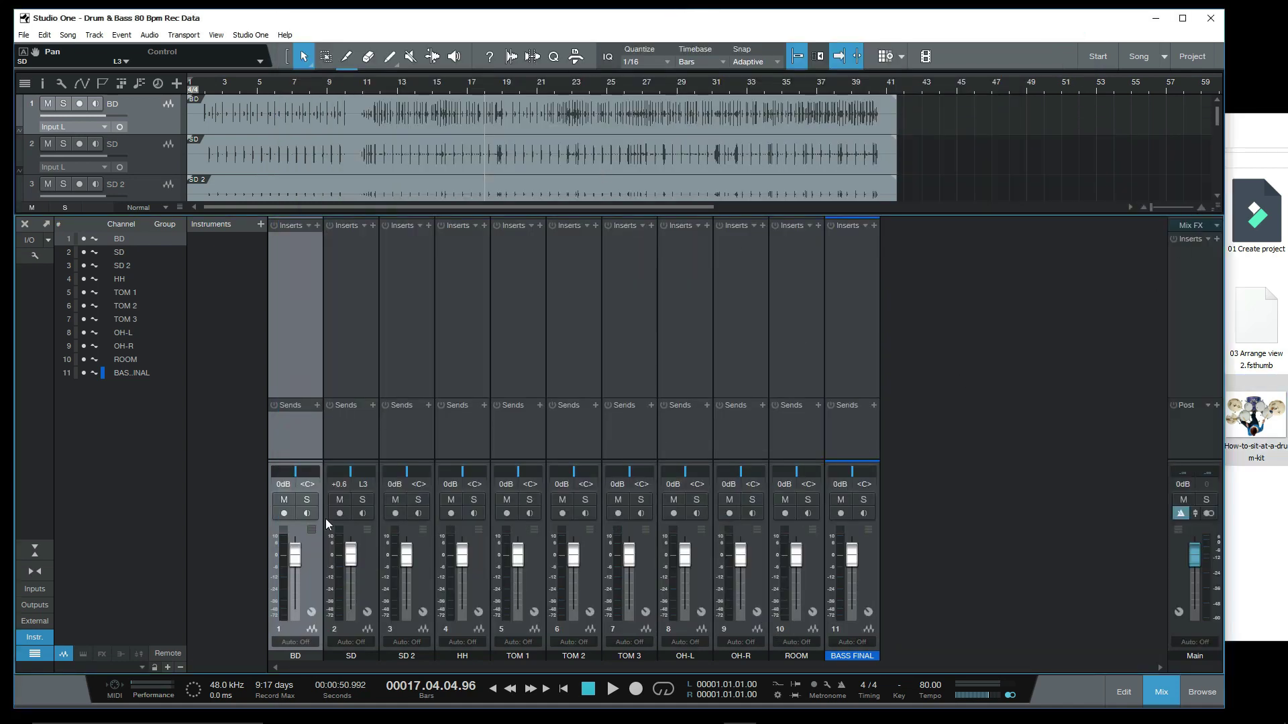
{"action": "left_click", "coordinate": [1182, 18]}
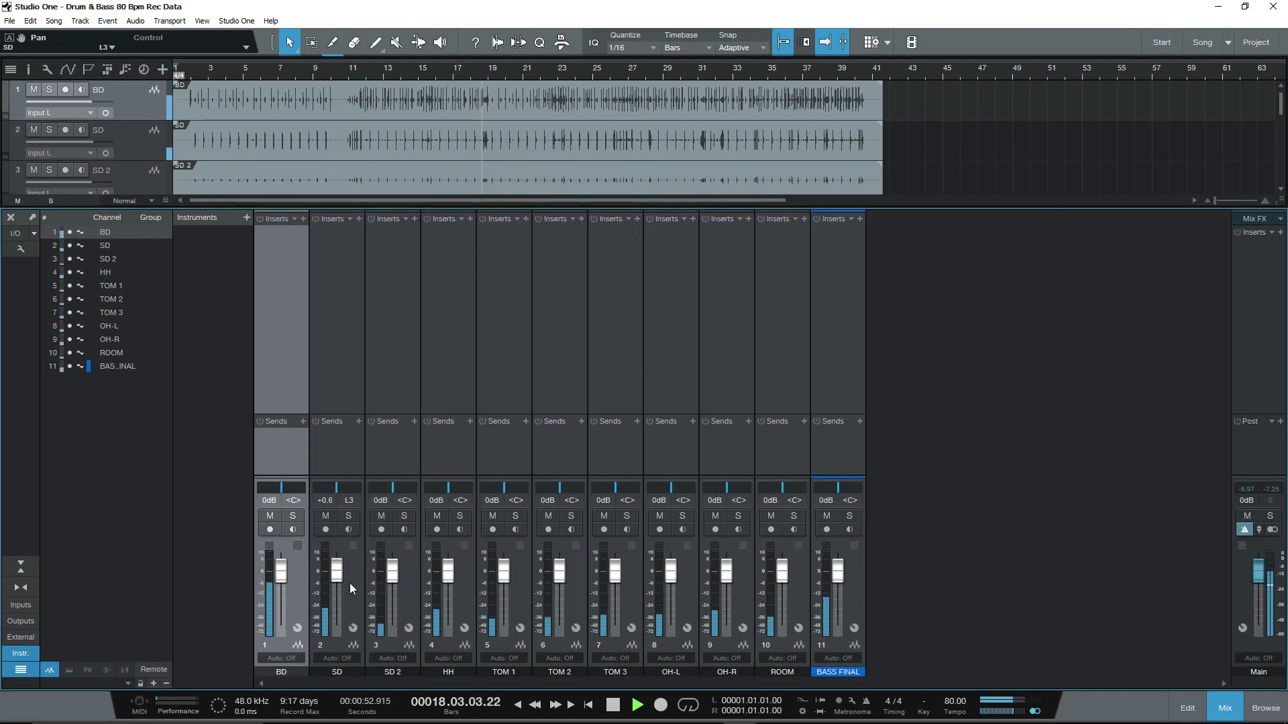
Solo the BD channel and the SD channel one after the other during playback, clearing each solo.
{"action": "left_click", "coordinate": [292, 516]}
{"action": "left_click", "coordinate": [293, 515]}
{"action": "key", "text": "space"}
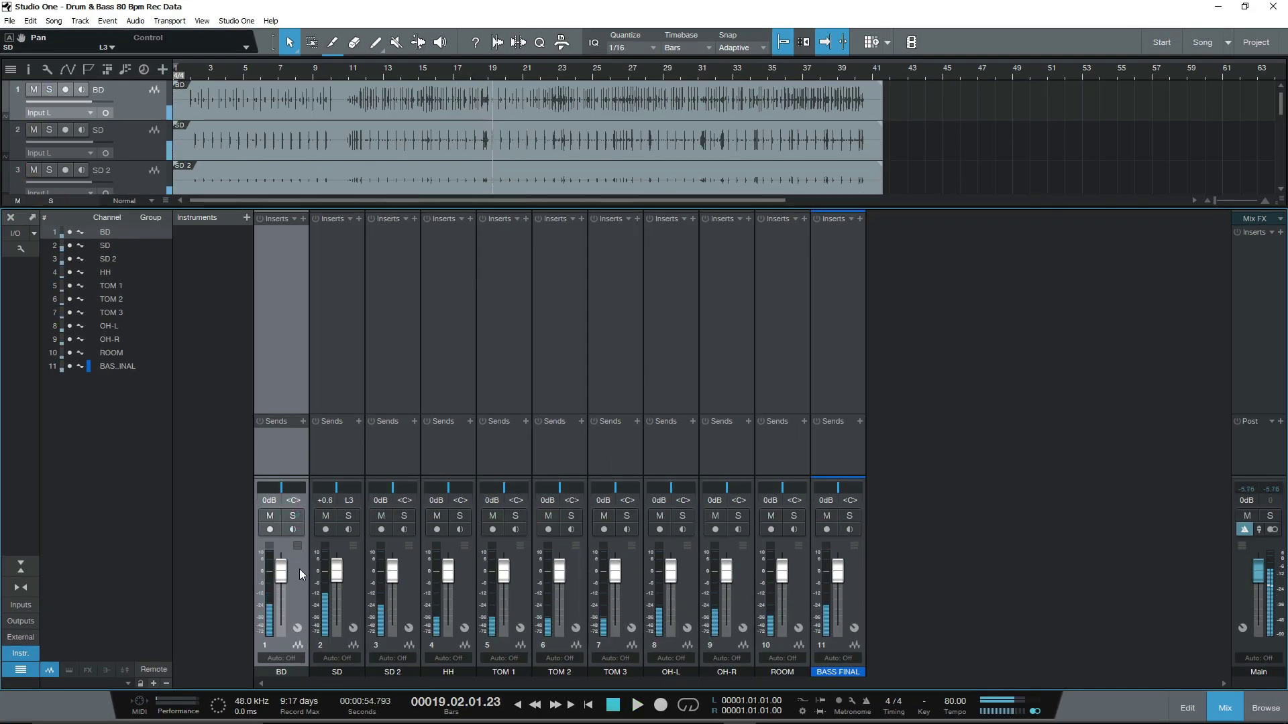
{"action": "left_click", "coordinate": [349, 516]}
{"action": "key", "text": "space"}
{"action": "left_click", "coordinate": [349, 516]}
{"action": "left_click", "coordinate": [349, 516]}
{"action": "left_click", "coordinate": [350, 516]}
Lower the SD 2 channel's volume to -5.9 dB while soloing it, clear the solo, and enlarge the console's fader section.
{"action": "left_click", "coordinate": [404, 516]}
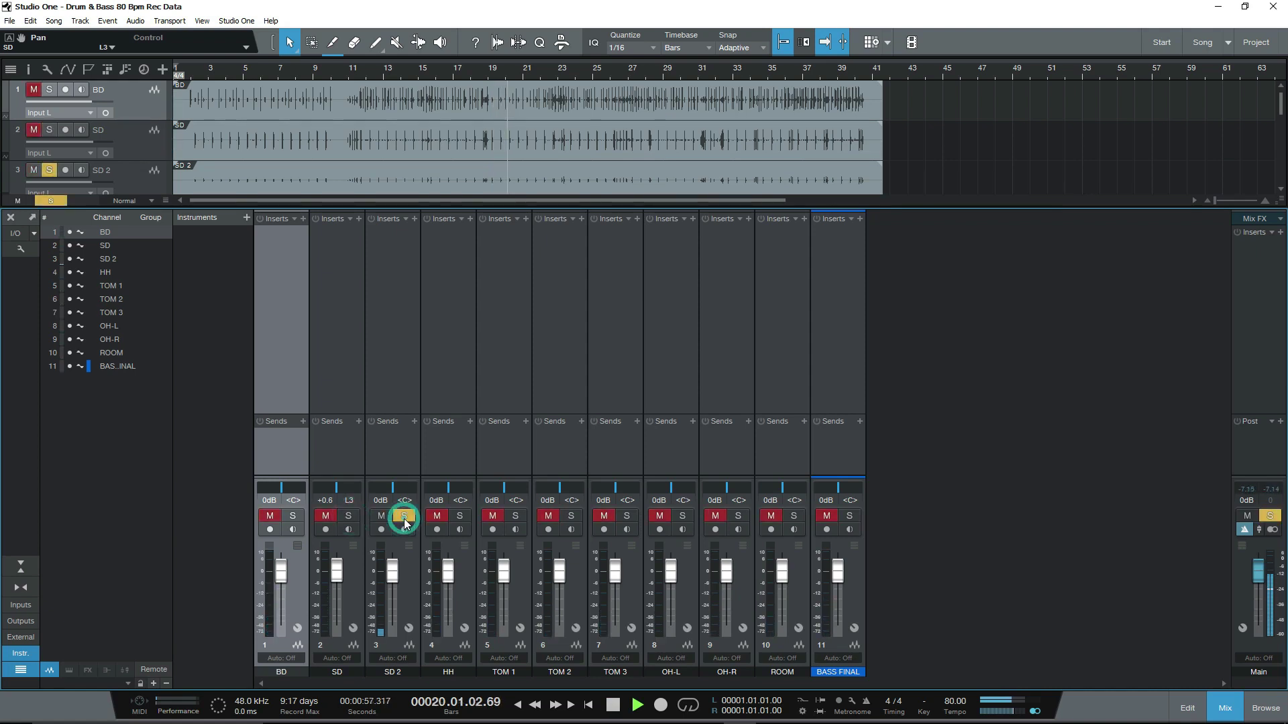
{"action": "key", "text": "space"}
{"action": "left_click_drag", "start_coordinate": [392, 570], "coordinate": [393, 583]}
{"action": "key", "text": "space"}
{"action": "left_click", "coordinate": [405, 516]}
{"action": "left_click_drag", "start_coordinate": [421, 477], "coordinate": [453, 320]}
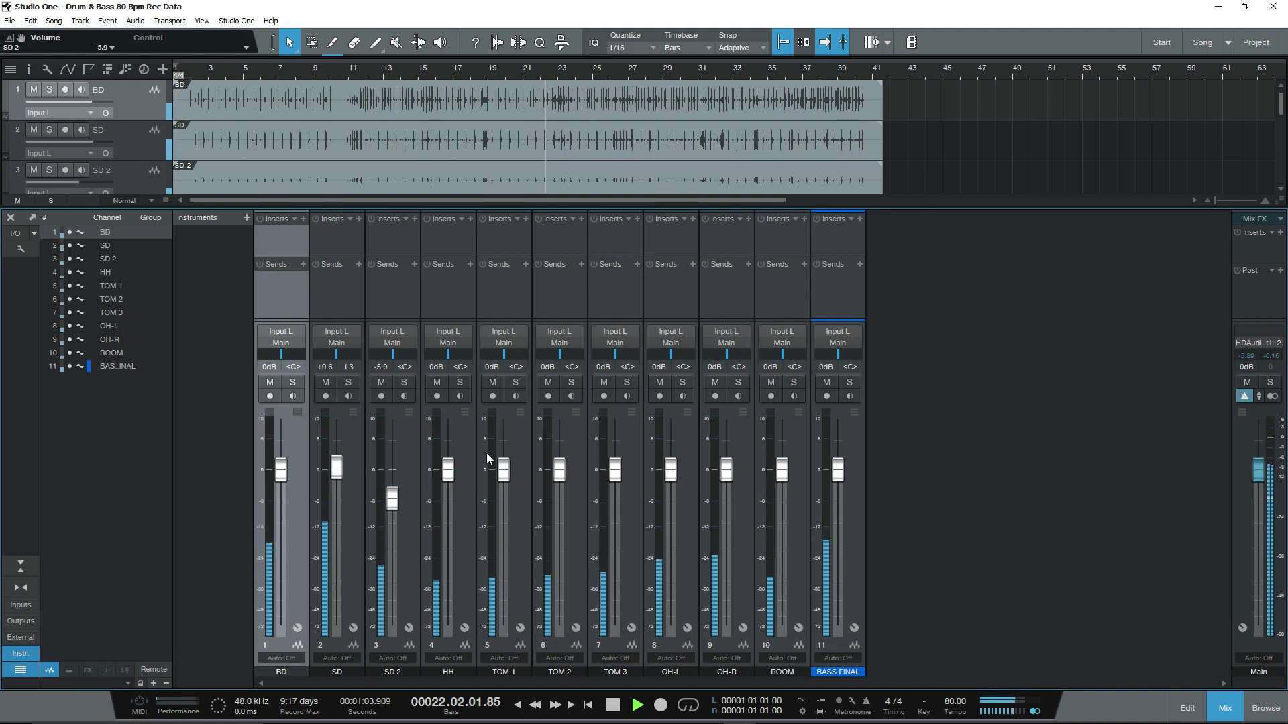
Stop playback and mute the BASS FINAL, ROOM, OH-R and OH-L channels.
{"action": "key", "text": "space"}
{"action": "left_click", "coordinate": [829, 383]}
{"action": "left_click", "coordinate": [769, 383]}
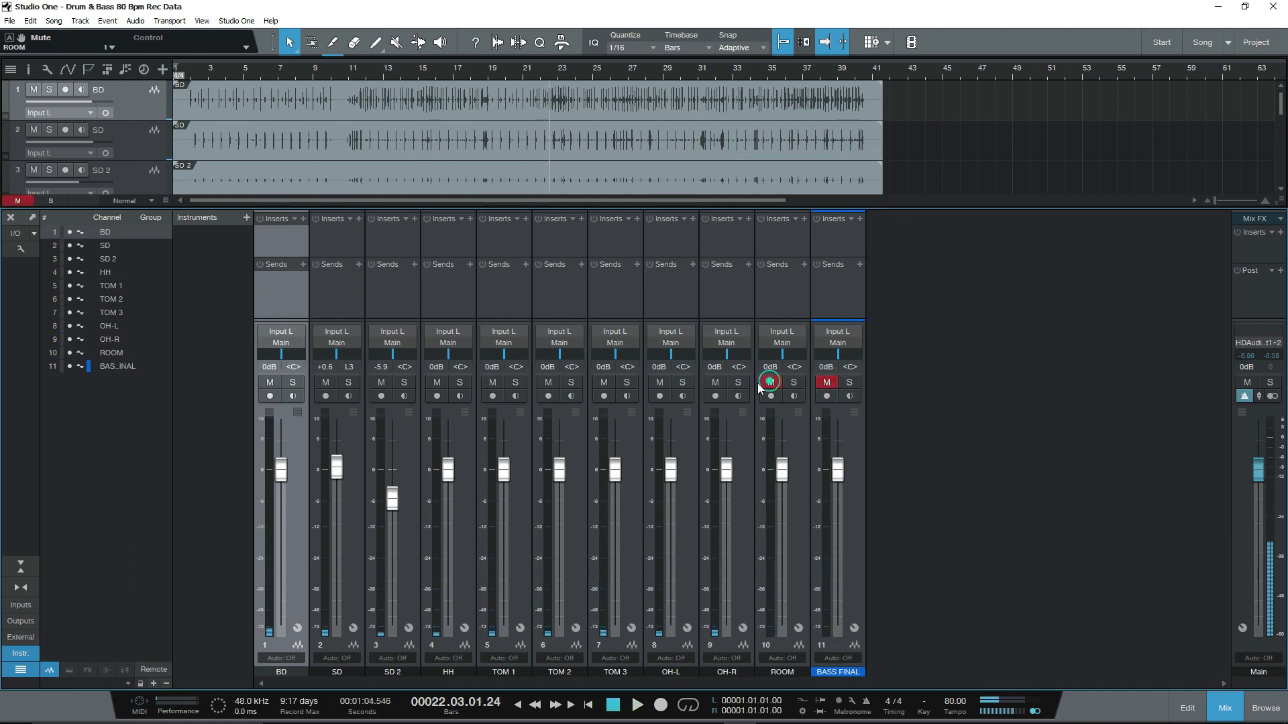
{"action": "left_click", "coordinate": [715, 382]}
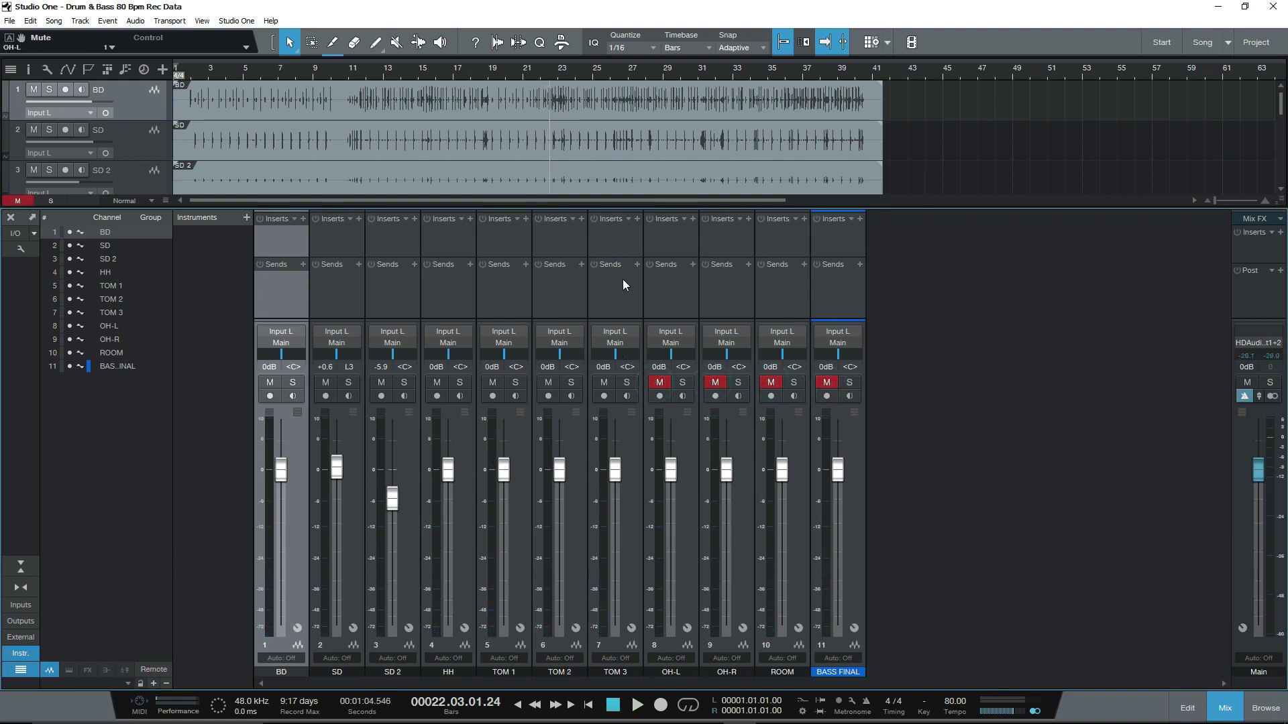
Select the channels from SD 2 through TOM 3 and mute them together, leaving only SD 2 selected.
{"action": "left_click", "coordinate": [617, 293]}
{"action": "left_click", "coordinate": [386, 301], "text": "shift"}
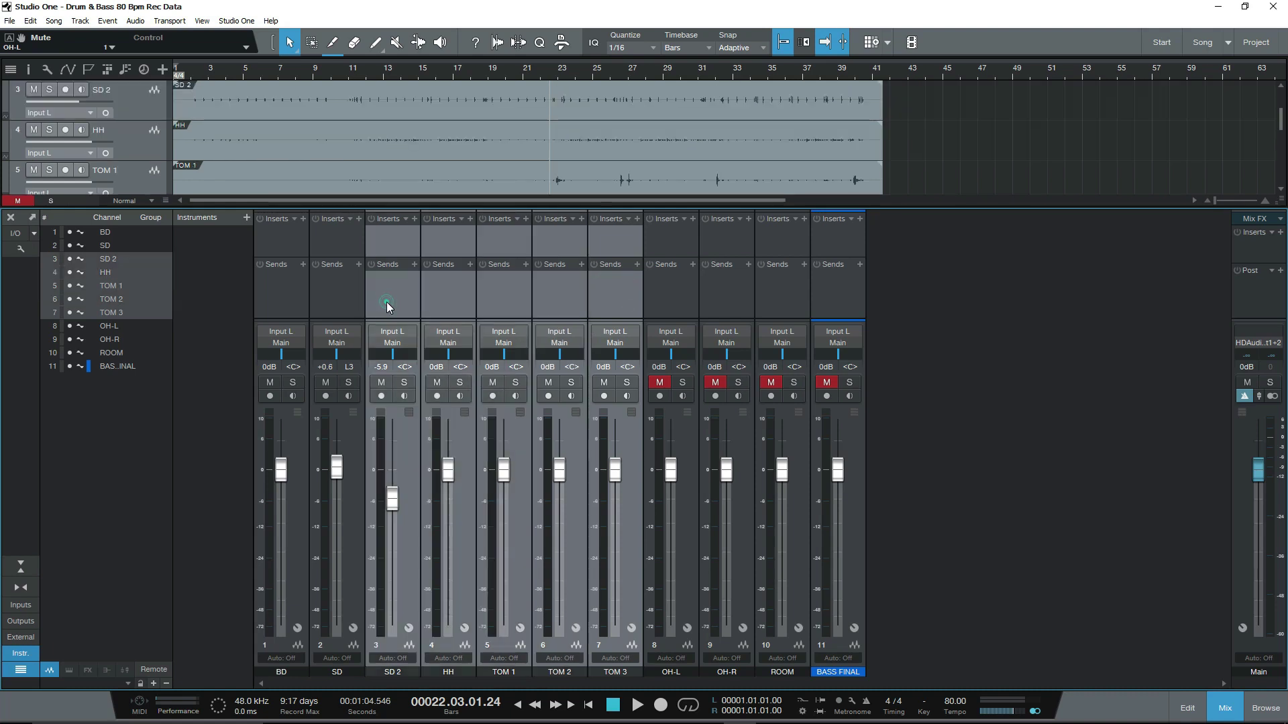
{"action": "left_click", "coordinate": [381, 382]}
{"action": "left_click", "coordinate": [409, 445]}
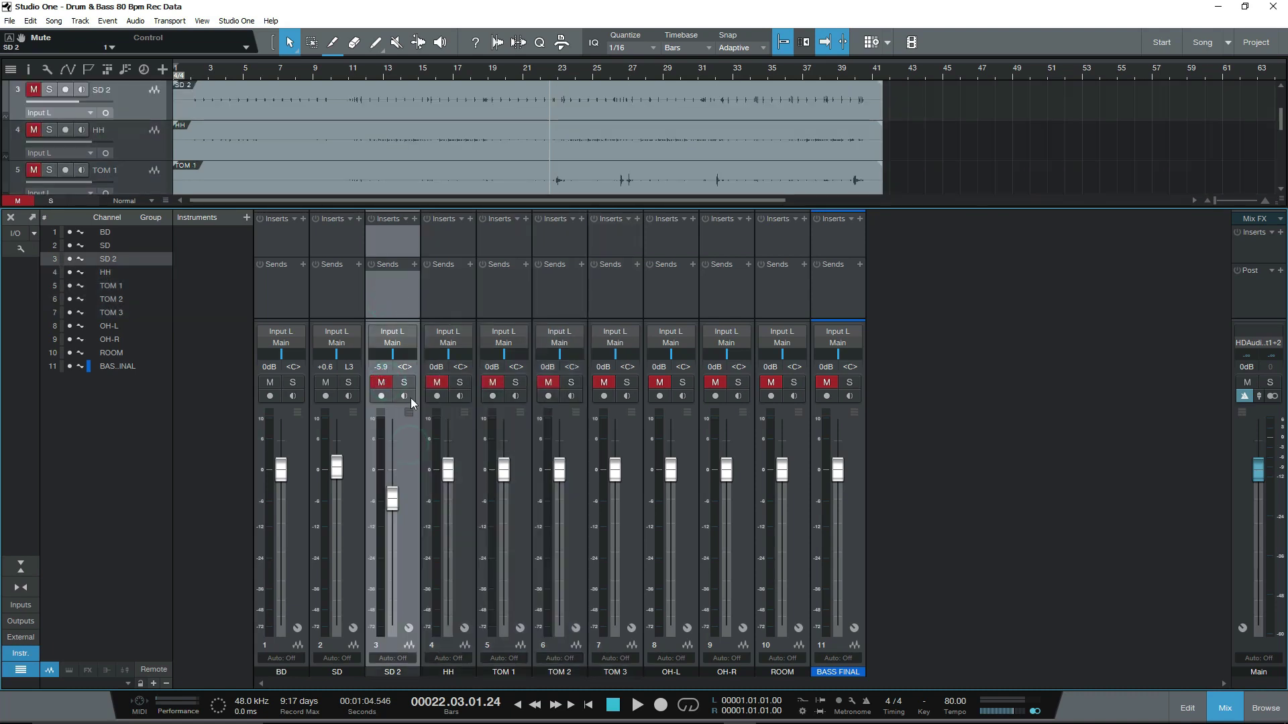
Unmute the SD 2 channel during playback to hear it with BD and SD, and stop.
{"action": "key", "text": "space"}
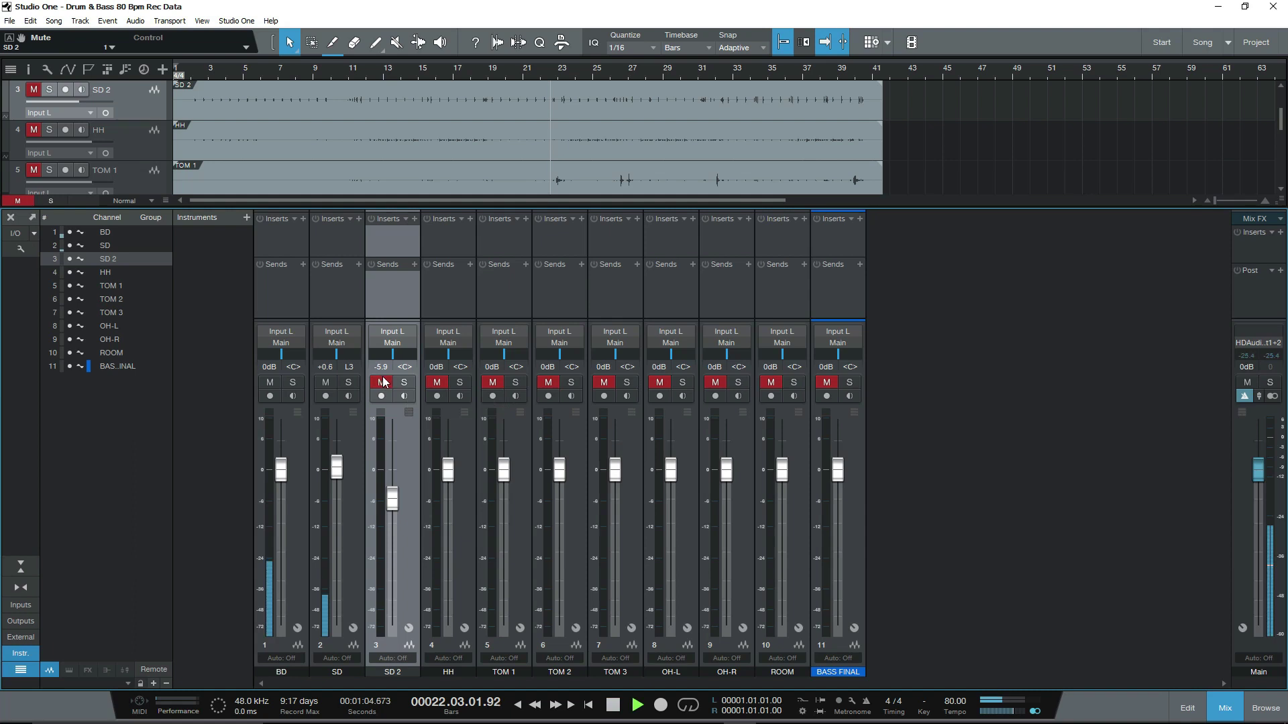
{"action": "left_click", "coordinate": [382, 382]}
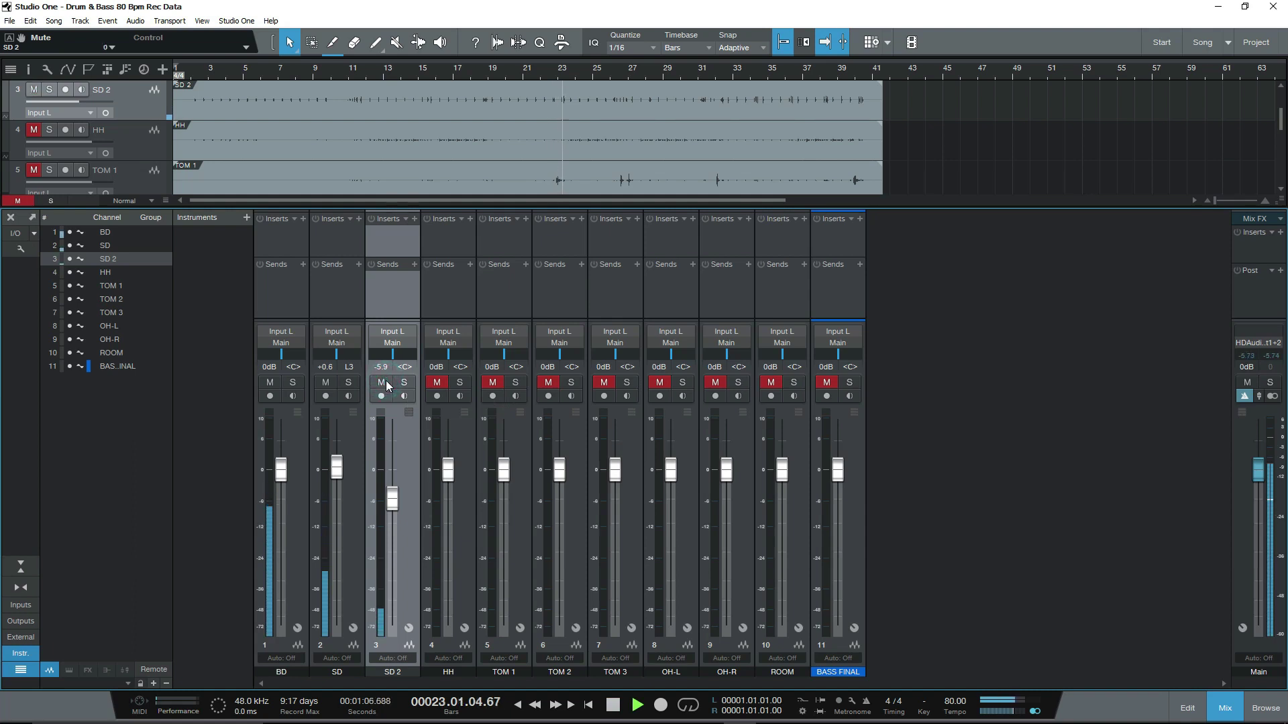
{"action": "key", "text": "space"}
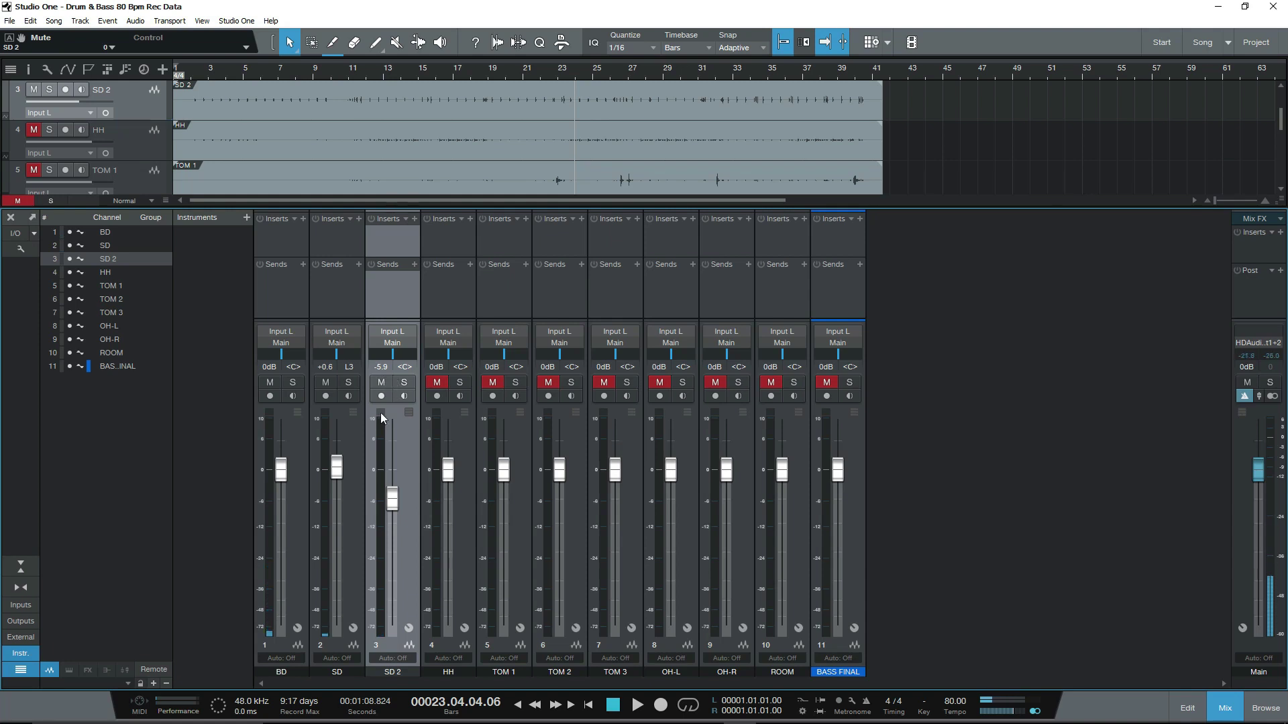
View the Drum picture in Photos, return to the maximized Studio One window, and play the unmuted channels briefly.
{"action": "left_click", "coordinate": [1245, 6]}
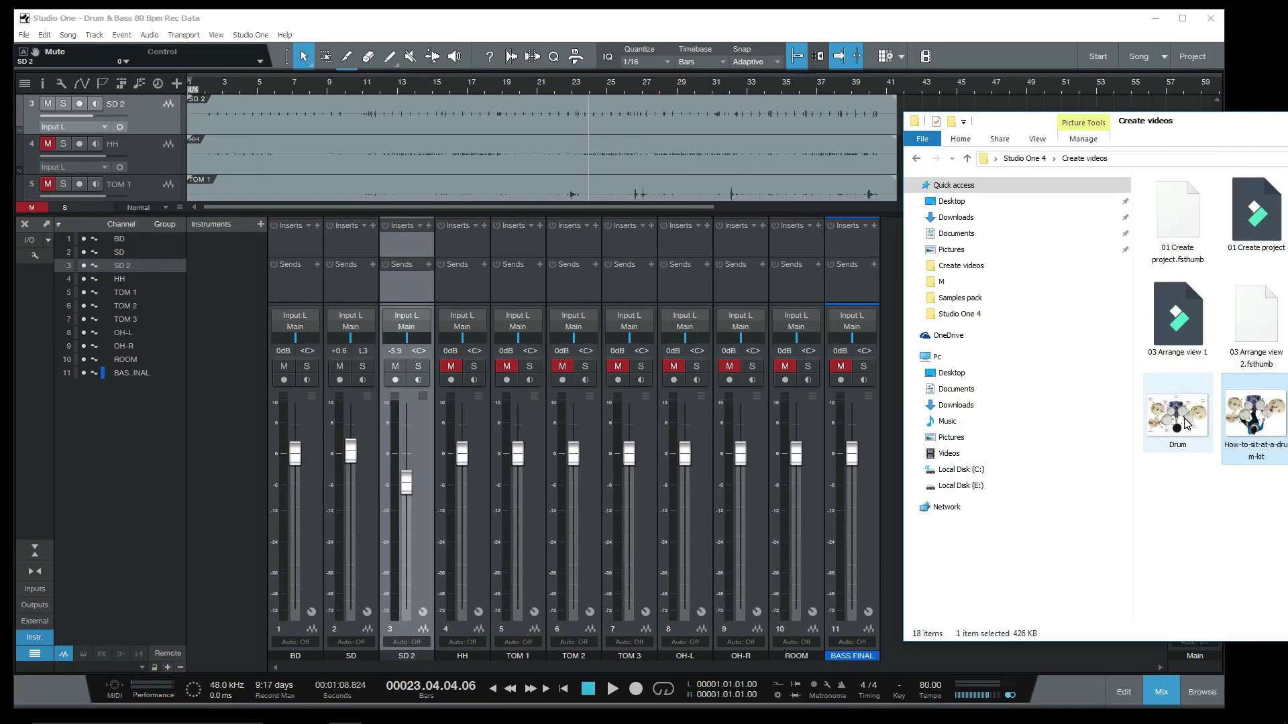
{"action": "double_click", "coordinate": [1186, 422]}
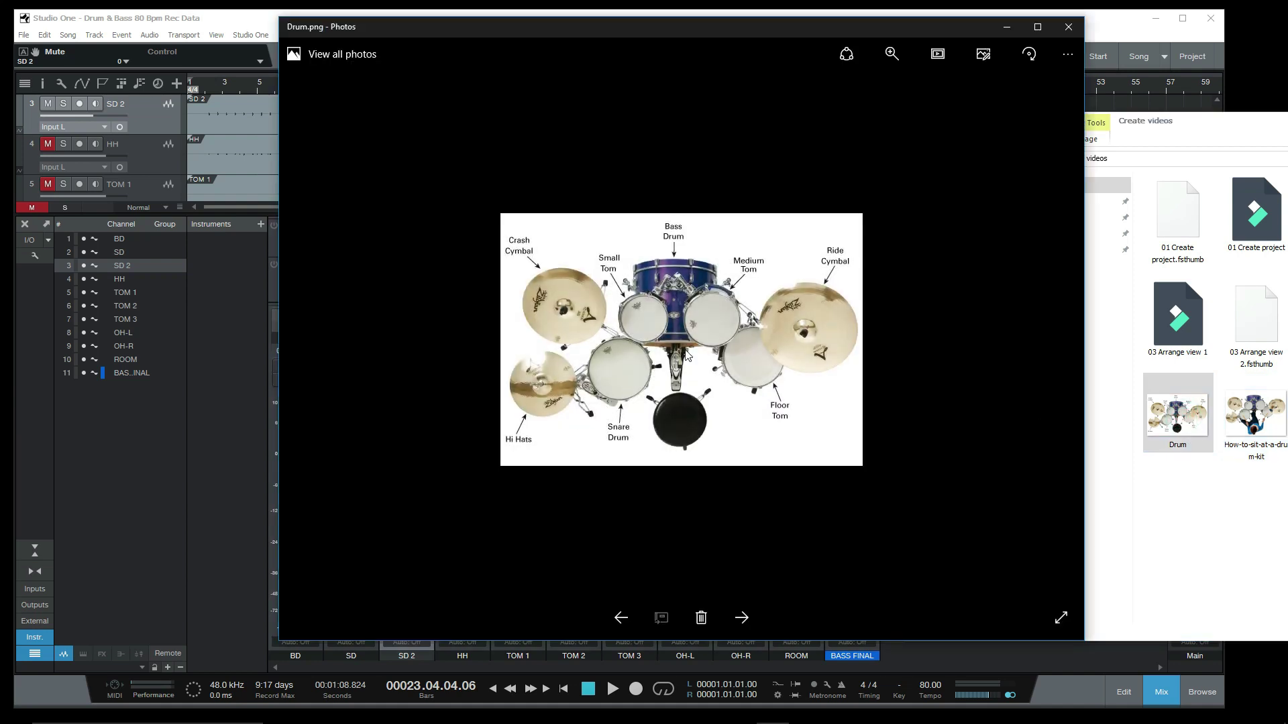
{"action": "left_click", "coordinate": [1069, 26]}
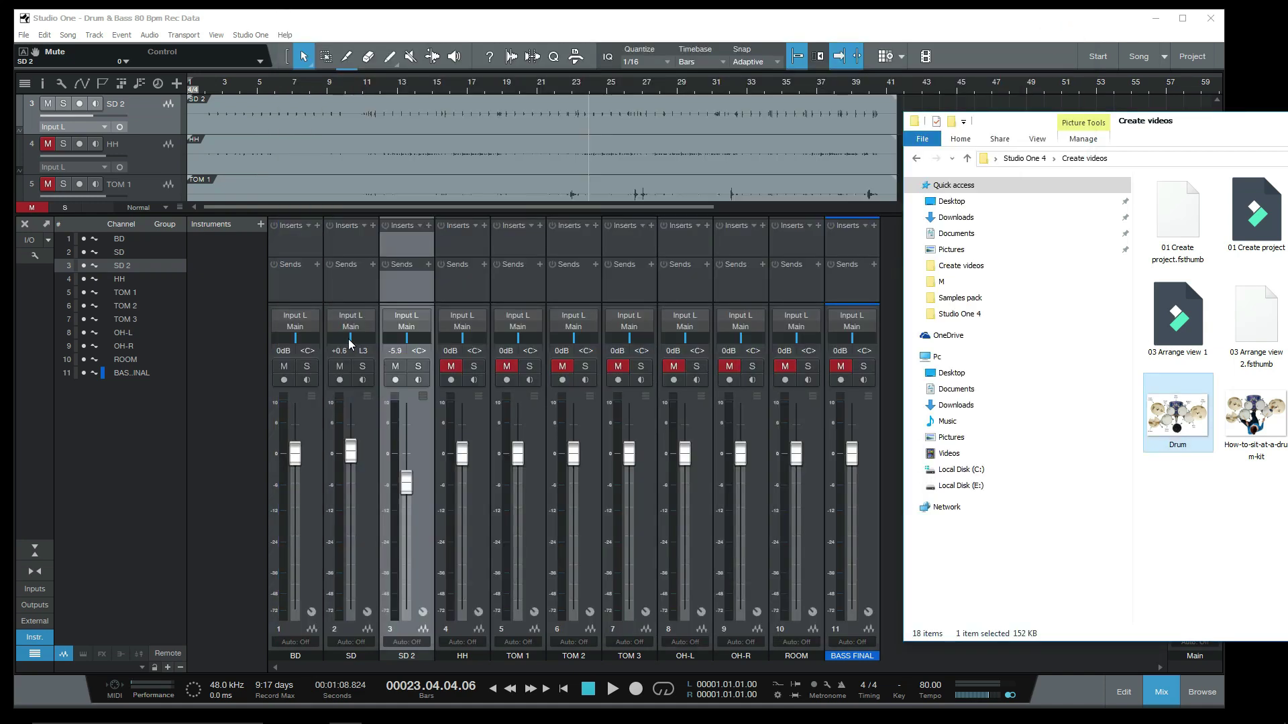
{"action": "left_click", "coordinate": [1026, 26]}
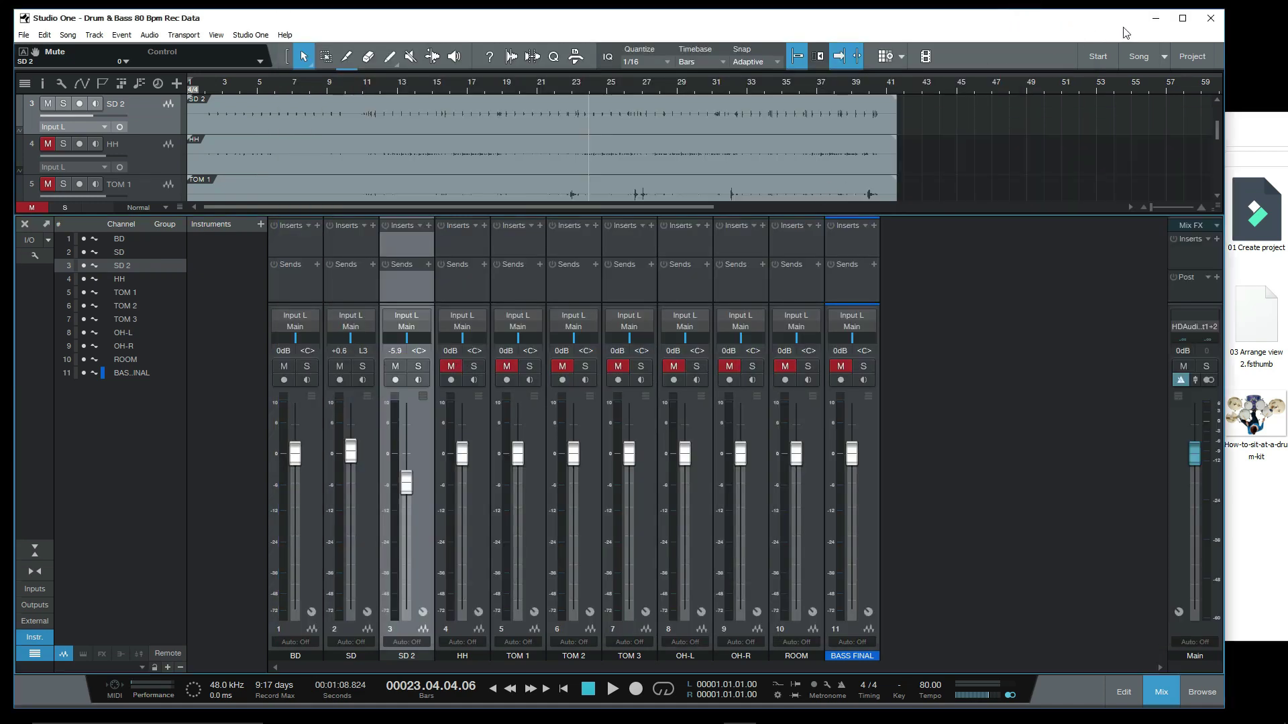
{"action": "left_click", "coordinate": [1182, 18]}
{"action": "key", "text": "space"}
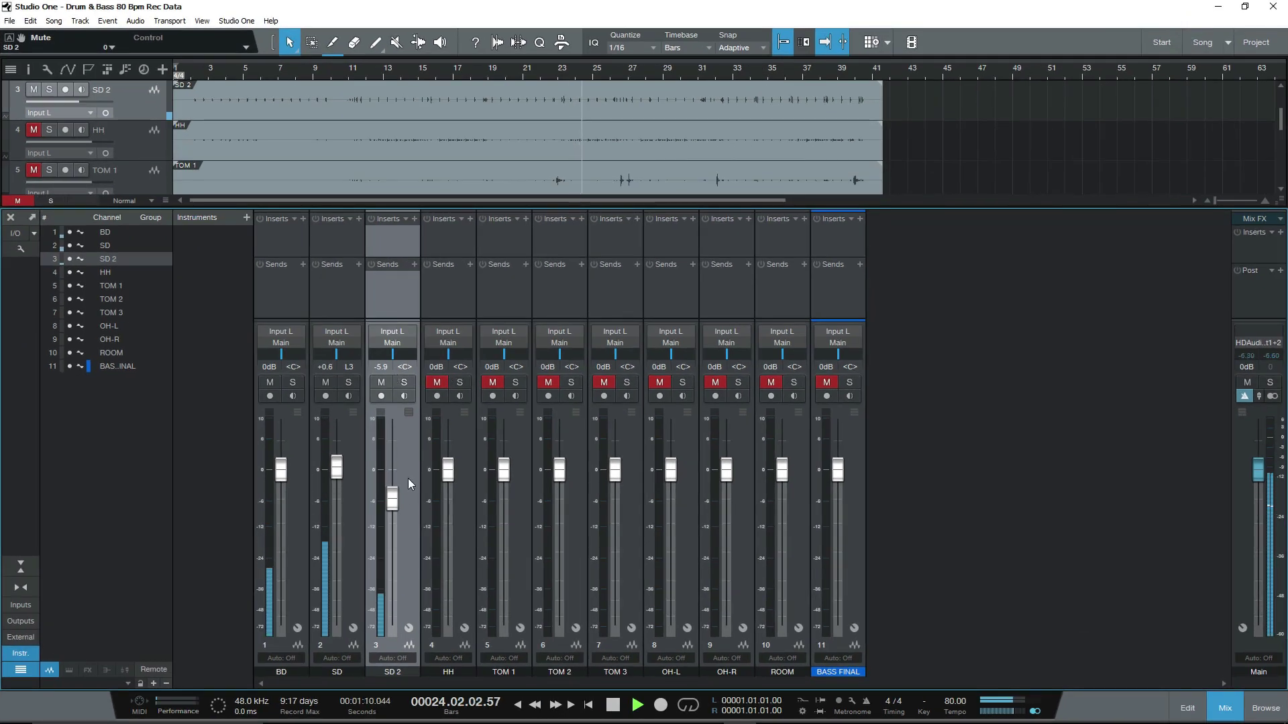
{"action": "key", "text": "space"}
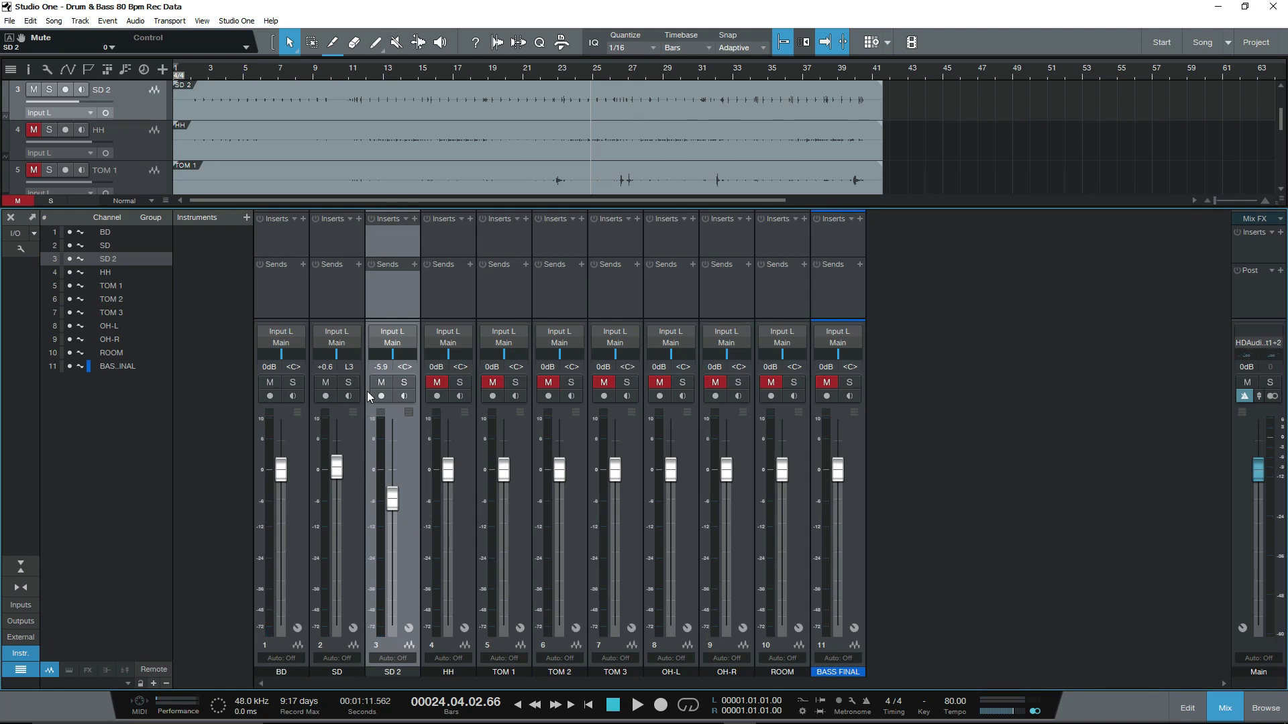
Try panning the HH channel to R21 and check the hi-hat's position in the How-to-sit-at-a-drum-kit and Drum pictures.
{"action": "left_click_drag", "start_coordinate": [446, 354], "coordinate": [456, 354]}
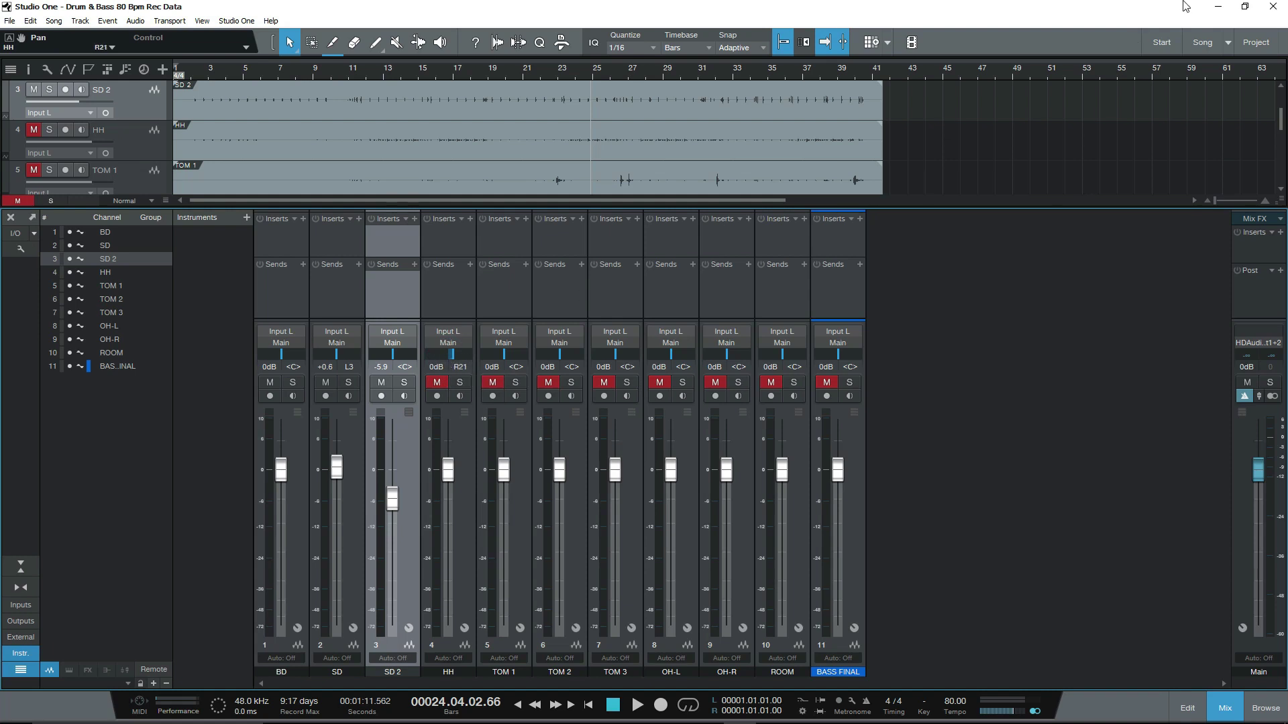
{"action": "left_click", "coordinate": [1245, 7]}
{"action": "left_click", "coordinate": [1185, 490]}
{"action": "double_click", "coordinate": [1255, 416]}
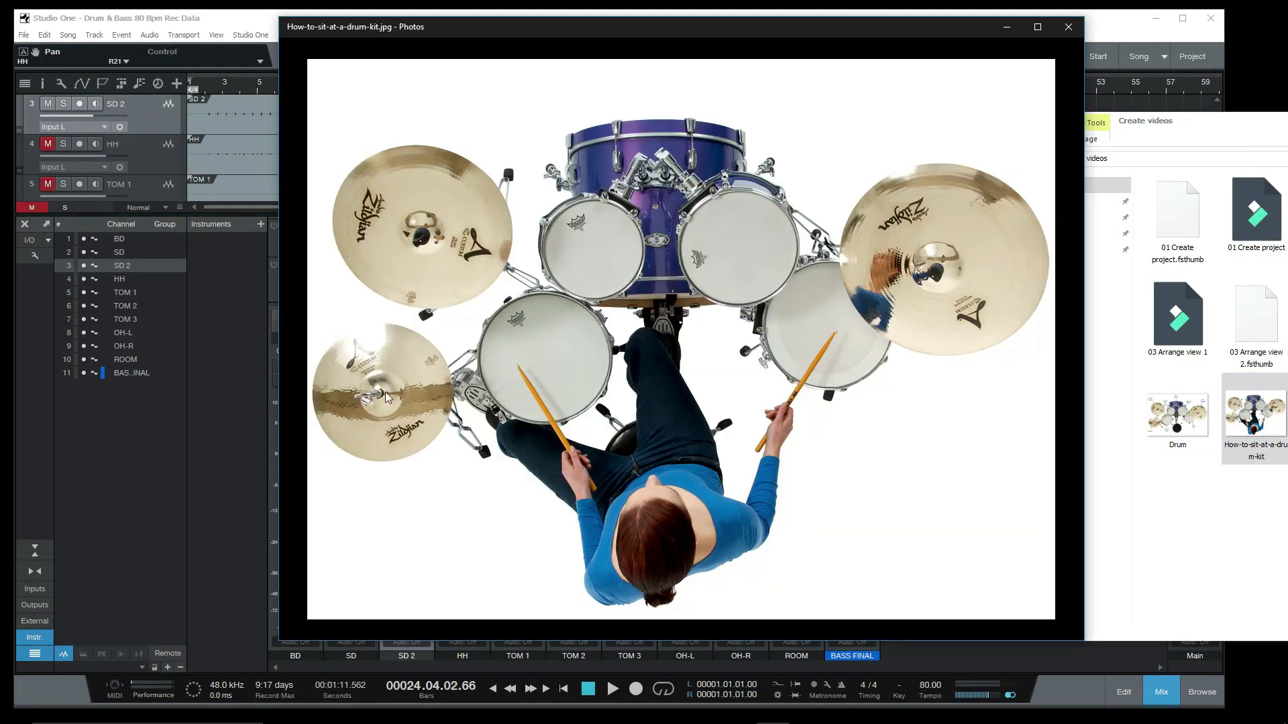
{"action": "left_click", "coordinate": [1068, 27]}
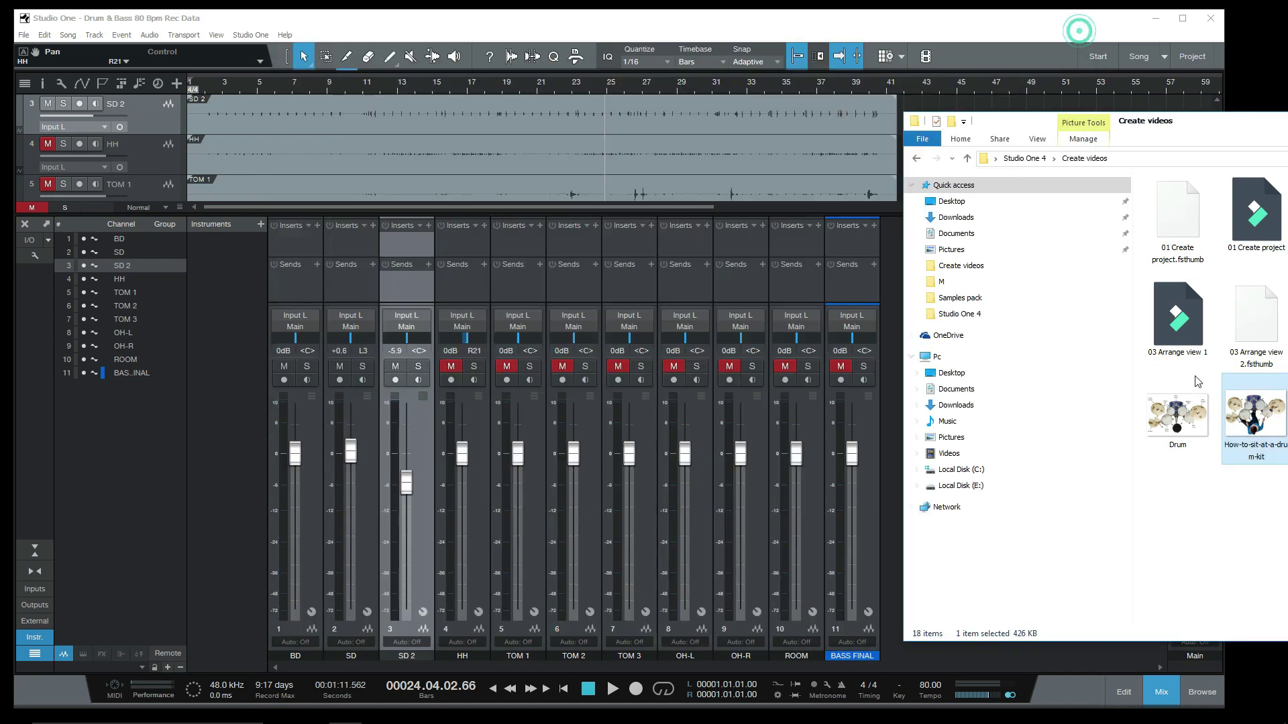
{"action": "double_click", "coordinate": [1181, 410]}
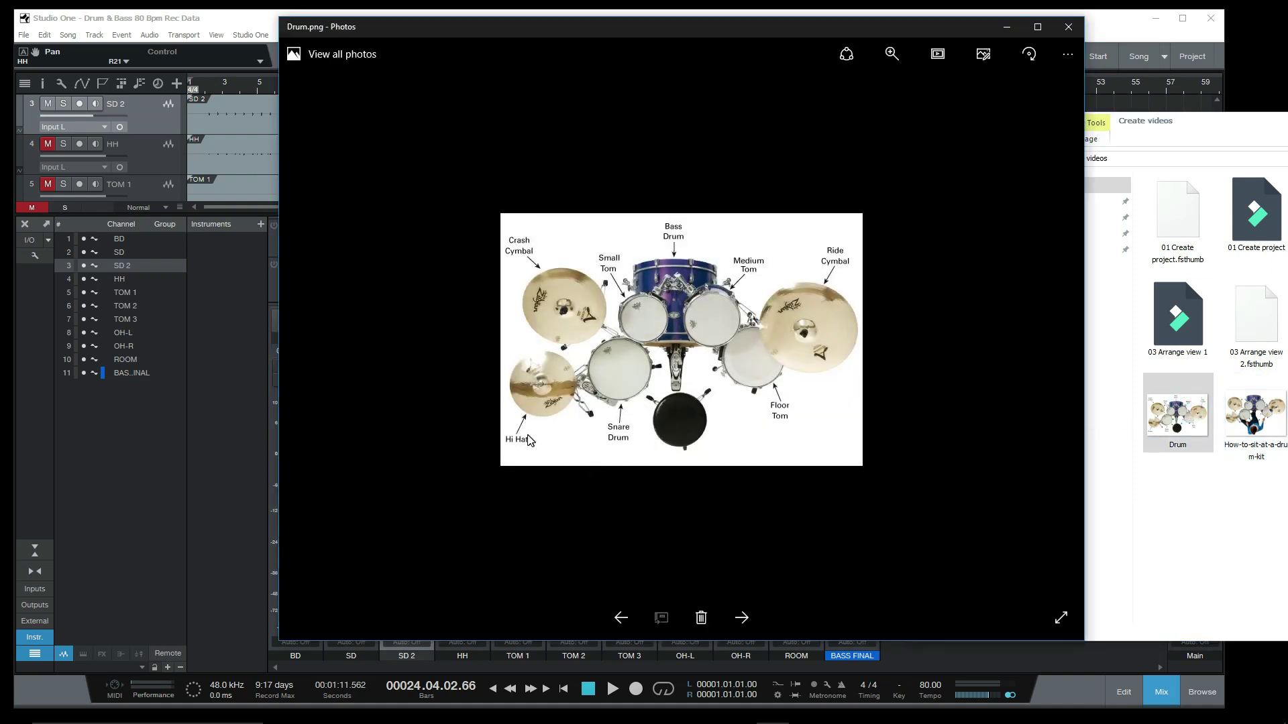
{"action": "left_click", "coordinate": [1068, 26]}
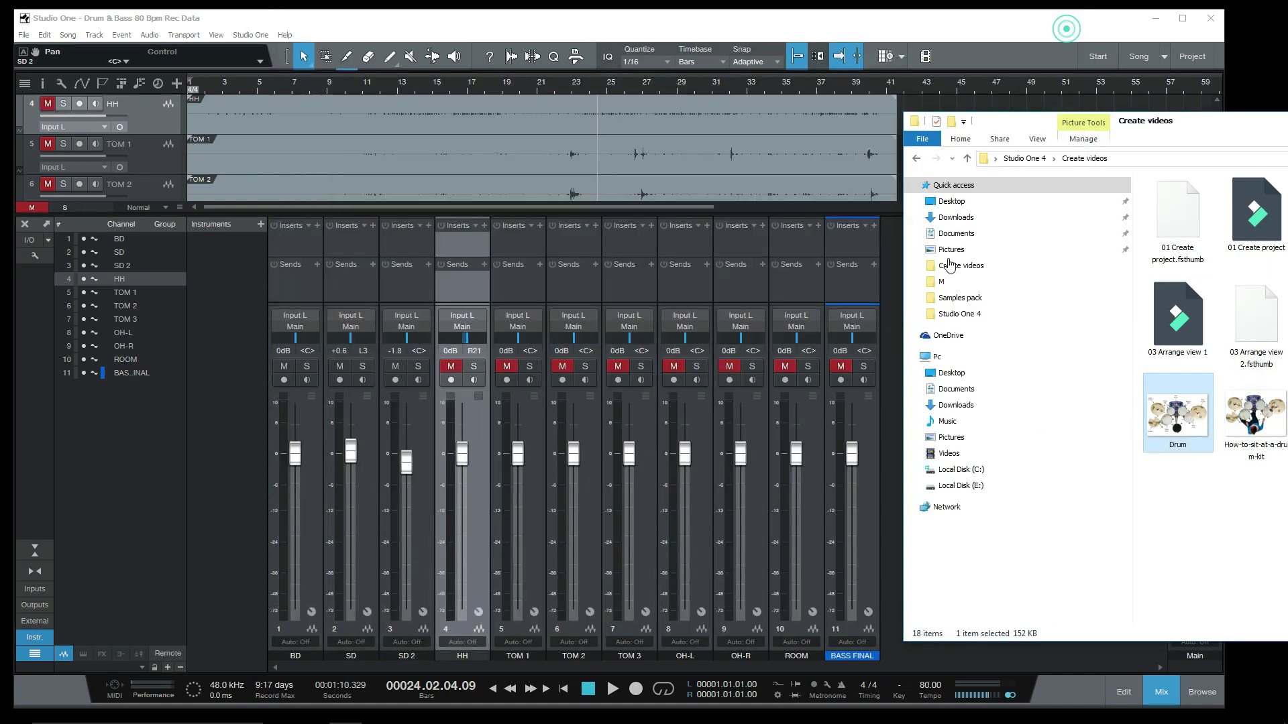
Unmute and solo the HH channel and pan it fully left during playback.
{"action": "left_click", "coordinate": [473, 367]}
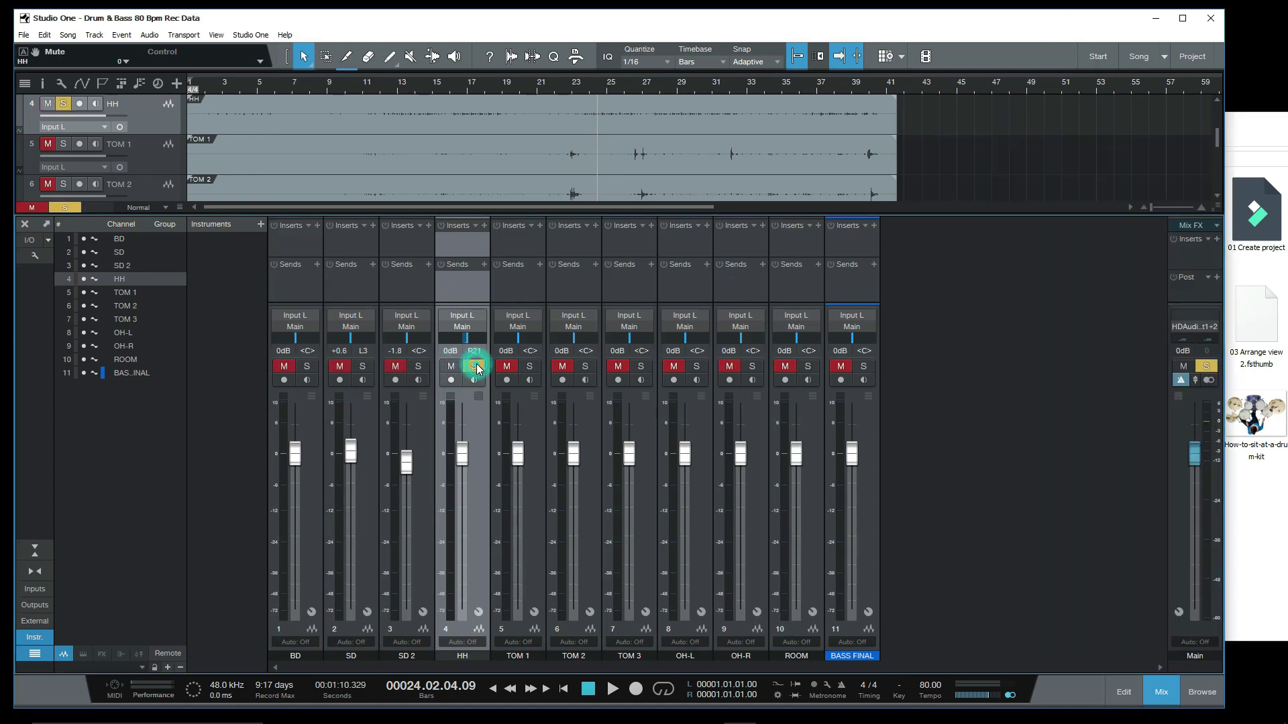
{"action": "left_click_drag", "start_coordinate": [467, 346], "coordinate": [441, 339]}
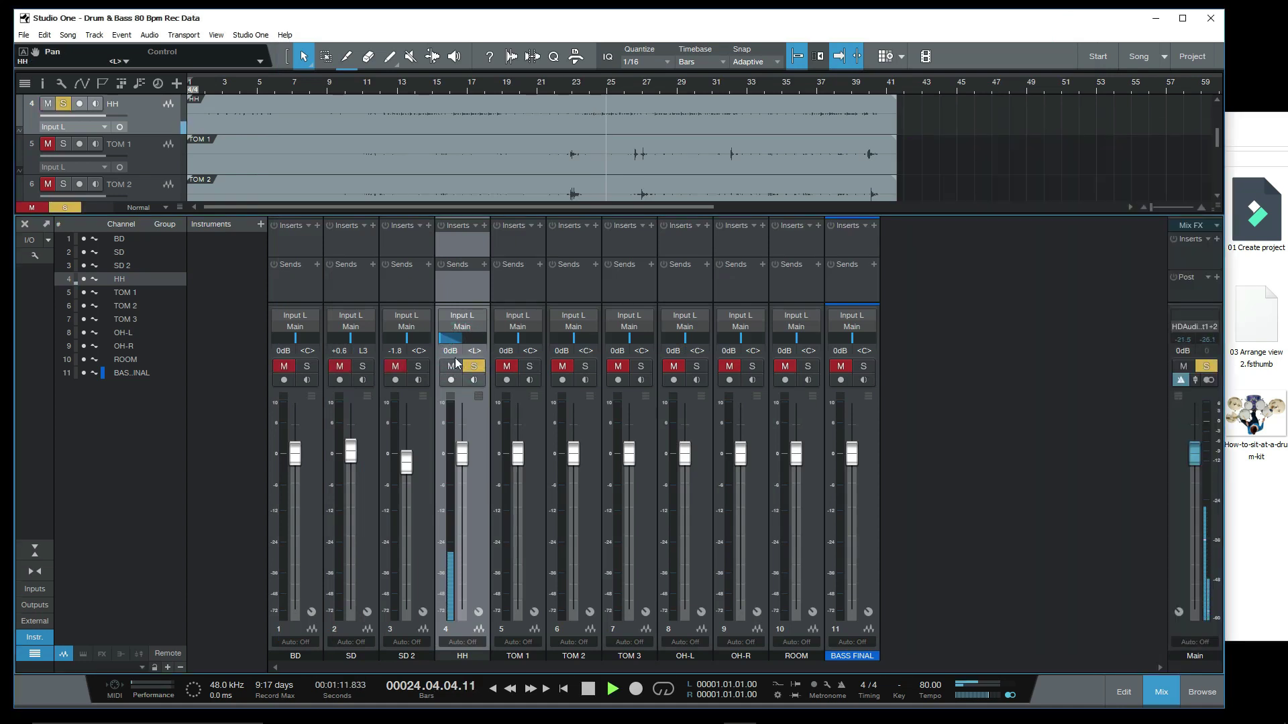
Check the hi-hat's position in the Drum picture once more and return to the maximized Studio One window.
{"action": "left_click", "coordinate": [1252, 497]}
{"action": "double_click", "coordinate": [1167, 430]}
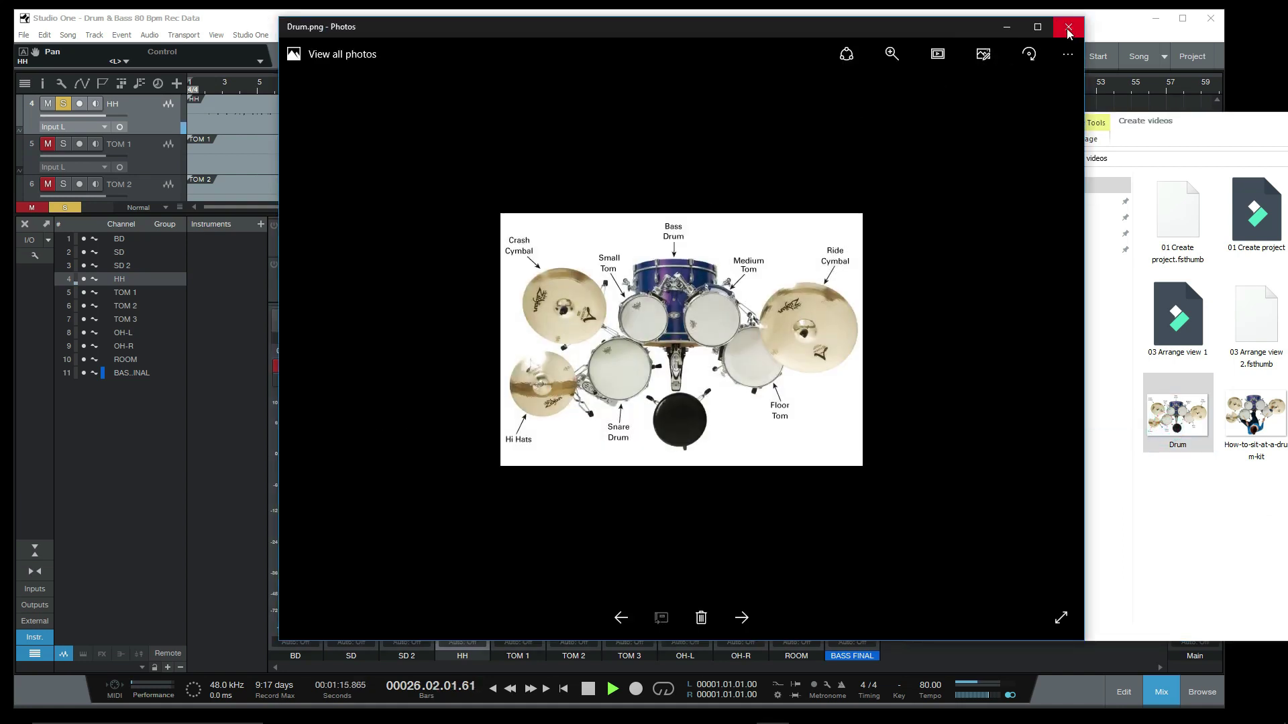
{"action": "left_click", "coordinate": [1068, 27]}
{"action": "left_click", "coordinate": [1107, 18]}
{"action": "left_click", "coordinate": [1183, 19]}
Clear the HH solo, set the HH channel's volume to -2.9 dB during playback, and stop.
{"action": "left_click", "coordinate": [459, 382]}
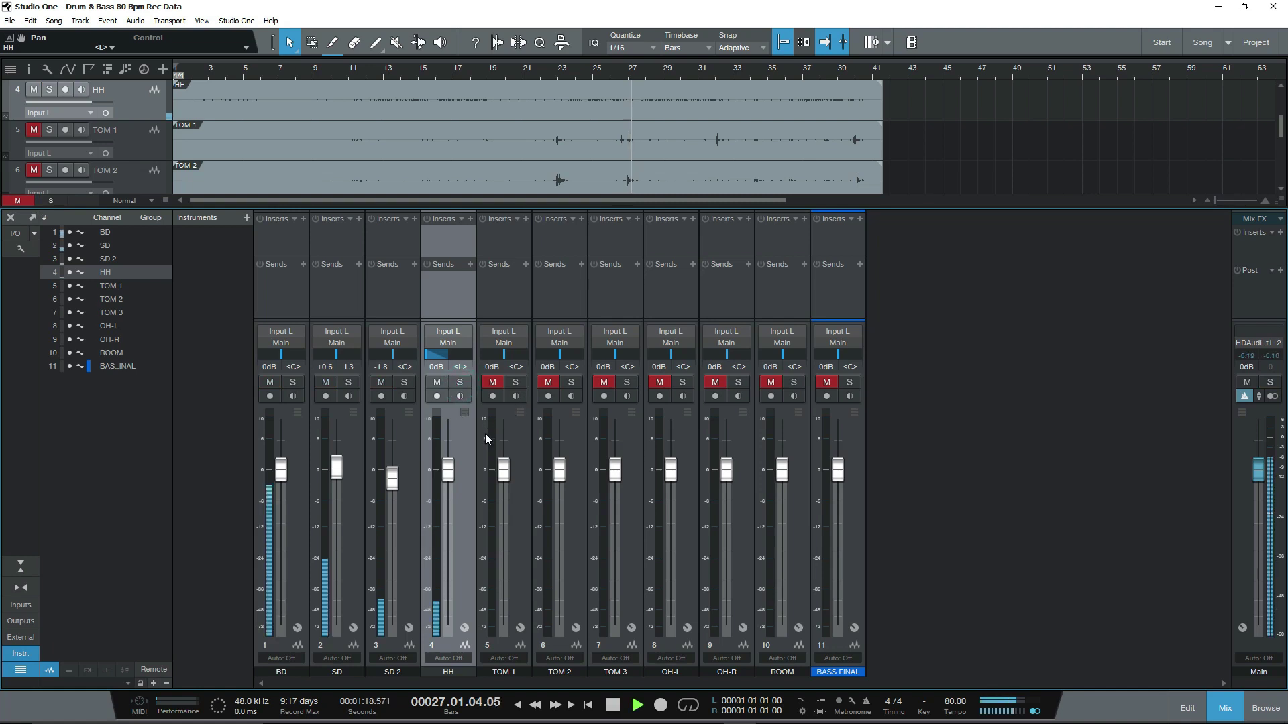
{"action": "left_click_drag", "start_coordinate": [453, 478], "coordinate": [451, 491]}
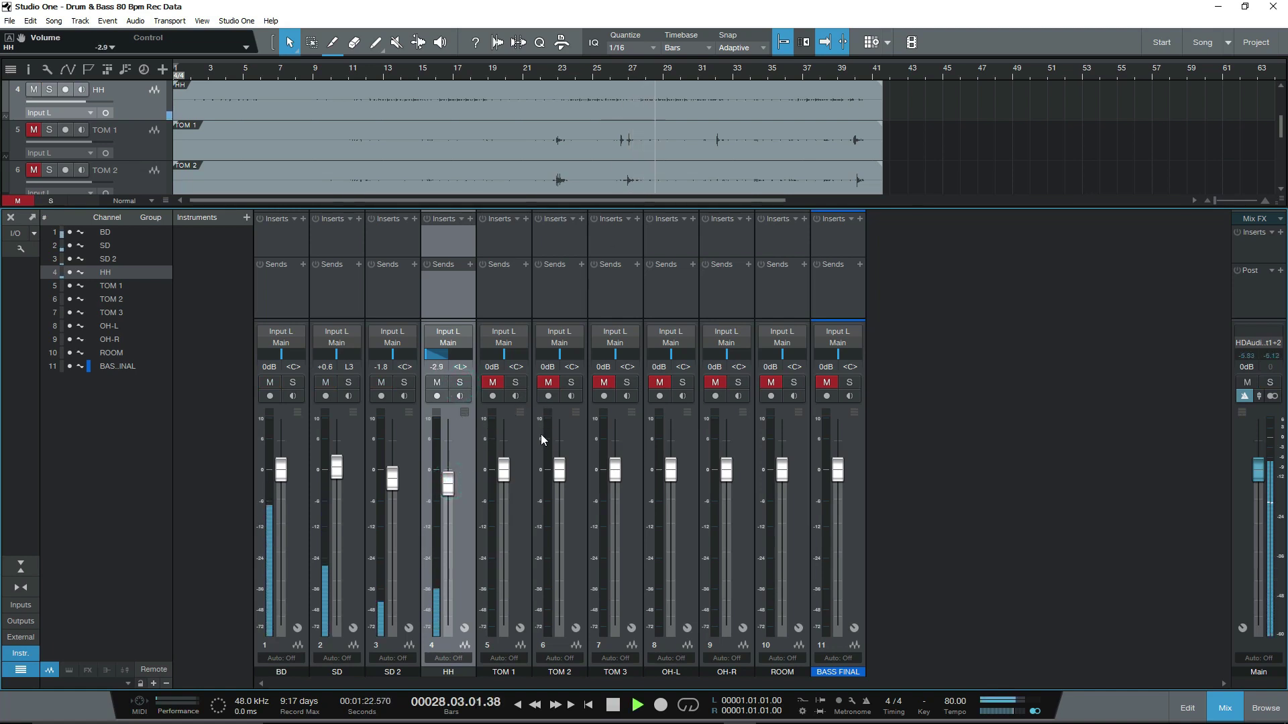
{"action": "key", "text": "space"}
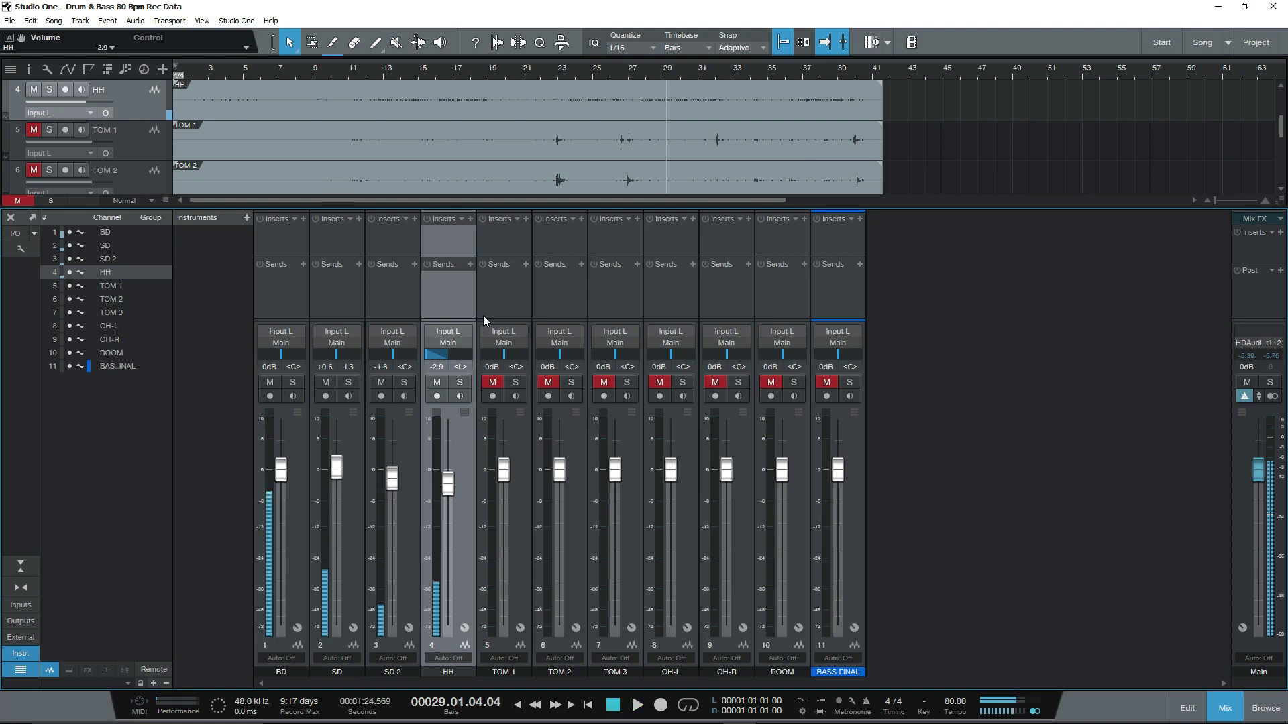
Select the TOM 1, TOM 2 and TOM 3 channels together and colour them lime green.
{"action": "left_click", "coordinate": [516, 298]}
{"action": "left_click", "coordinate": [573, 425]}
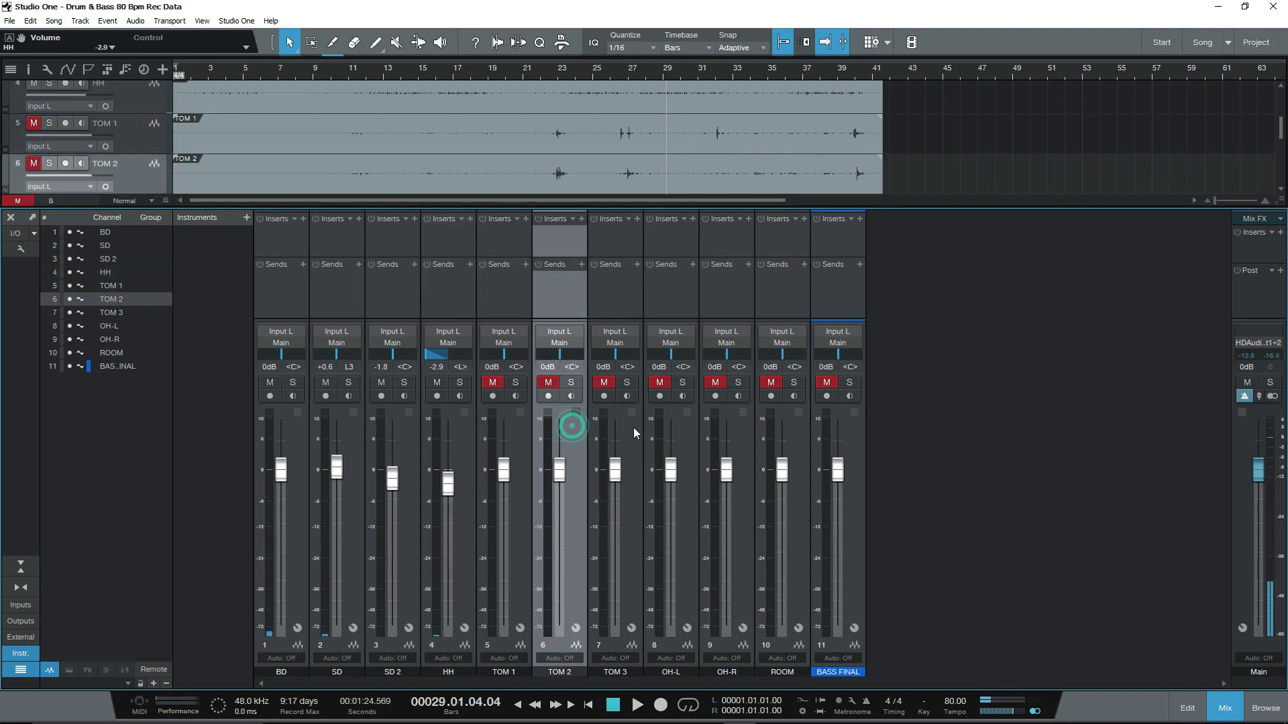
{"action": "left_click", "coordinate": [630, 428]}
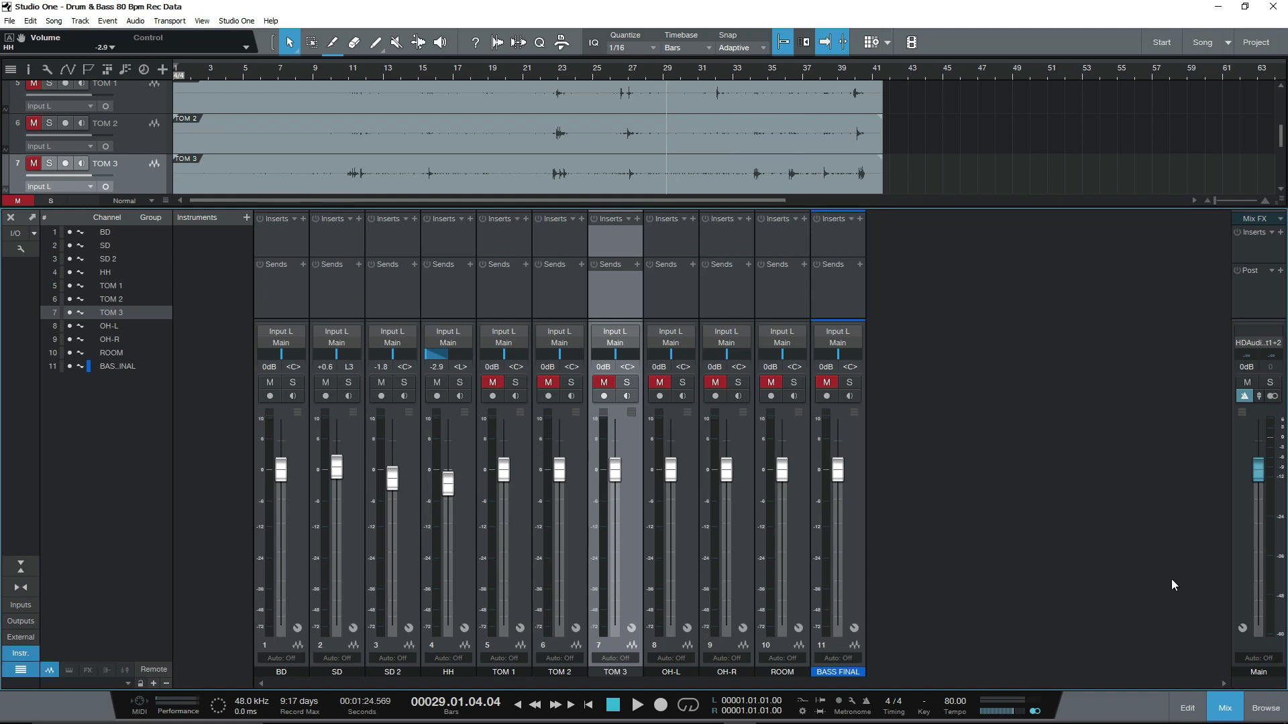
{"action": "left_click", "coordinate": [514, 430], "text": "shift"}
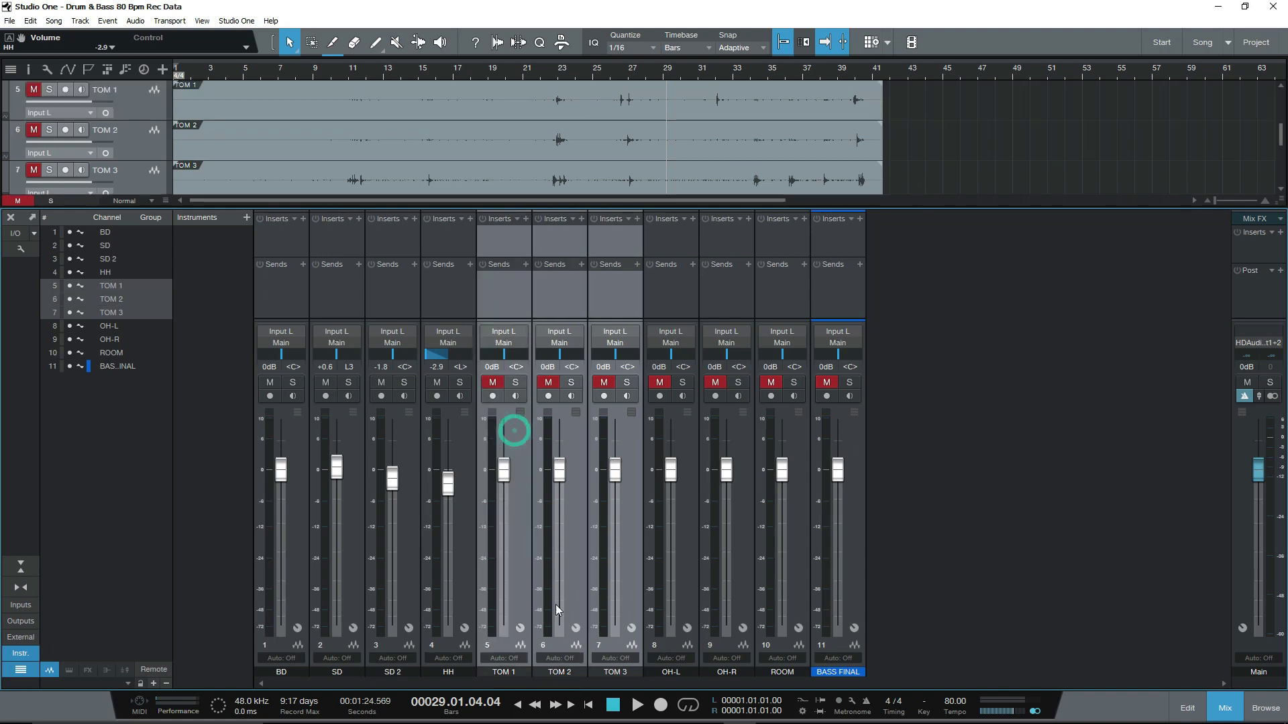
{"action": "left_click", "coordinate": [523, 672]}
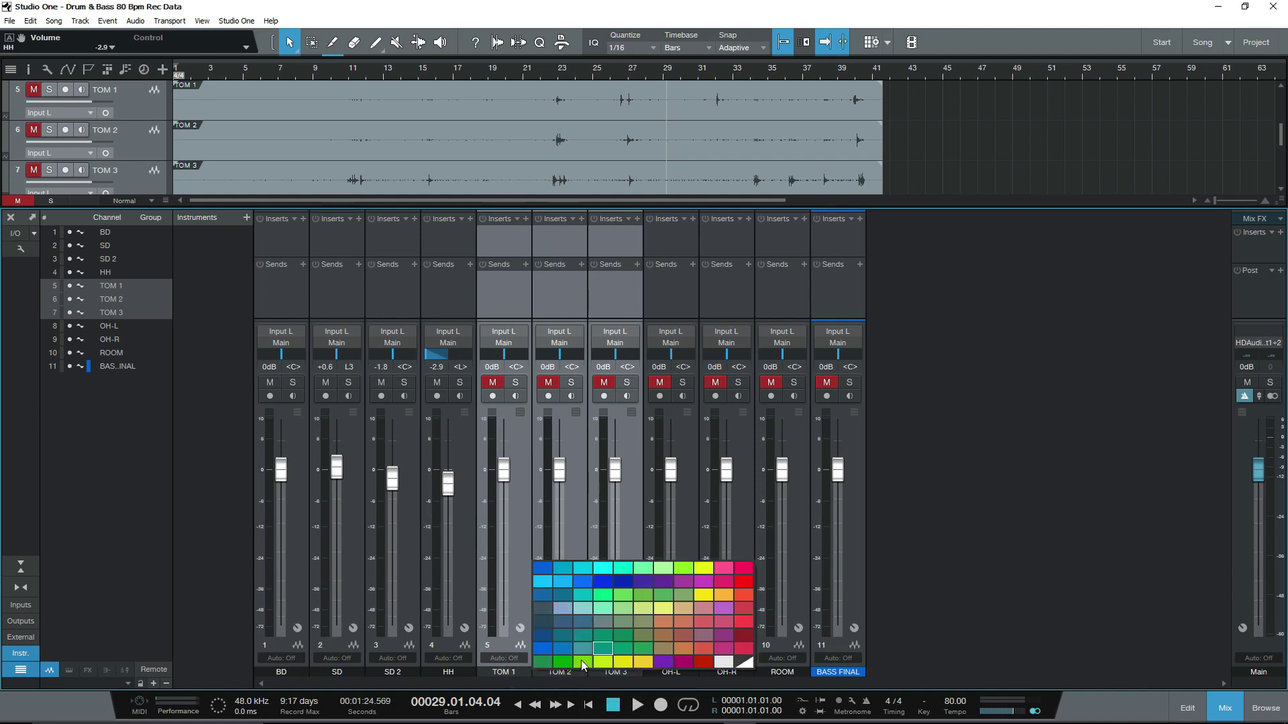
{"action": "left_click", "coordinate": [581, 660]}
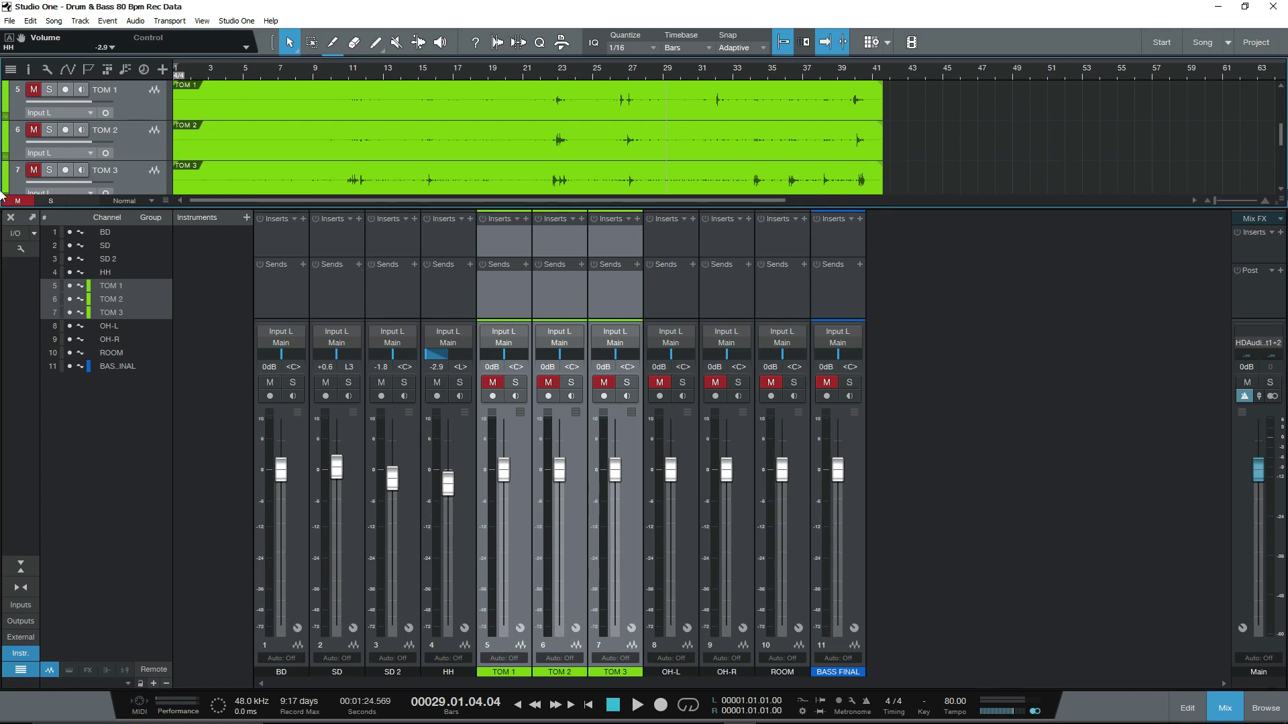
Check the toms' positions in the How-to-sit-at-a-drum-kit and Drum pictures and return to the maximized Studio One window.
{"action": "left_click", "coordinate": [1245, 6]}
{"action": "double_click", "coordinate": [1257, 416]}
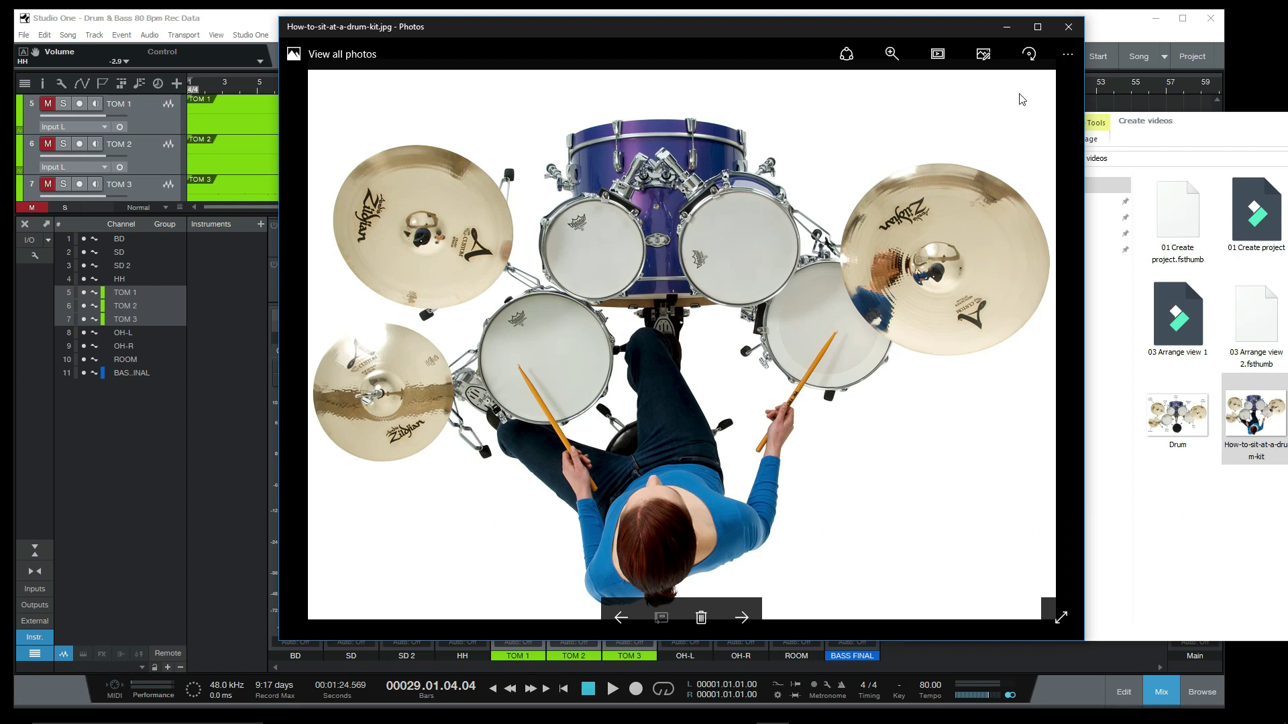
{"action": "left_click", "coordinate": [1067, 27]}
{"action": "left_click", "coordinate": [1178, 421]}
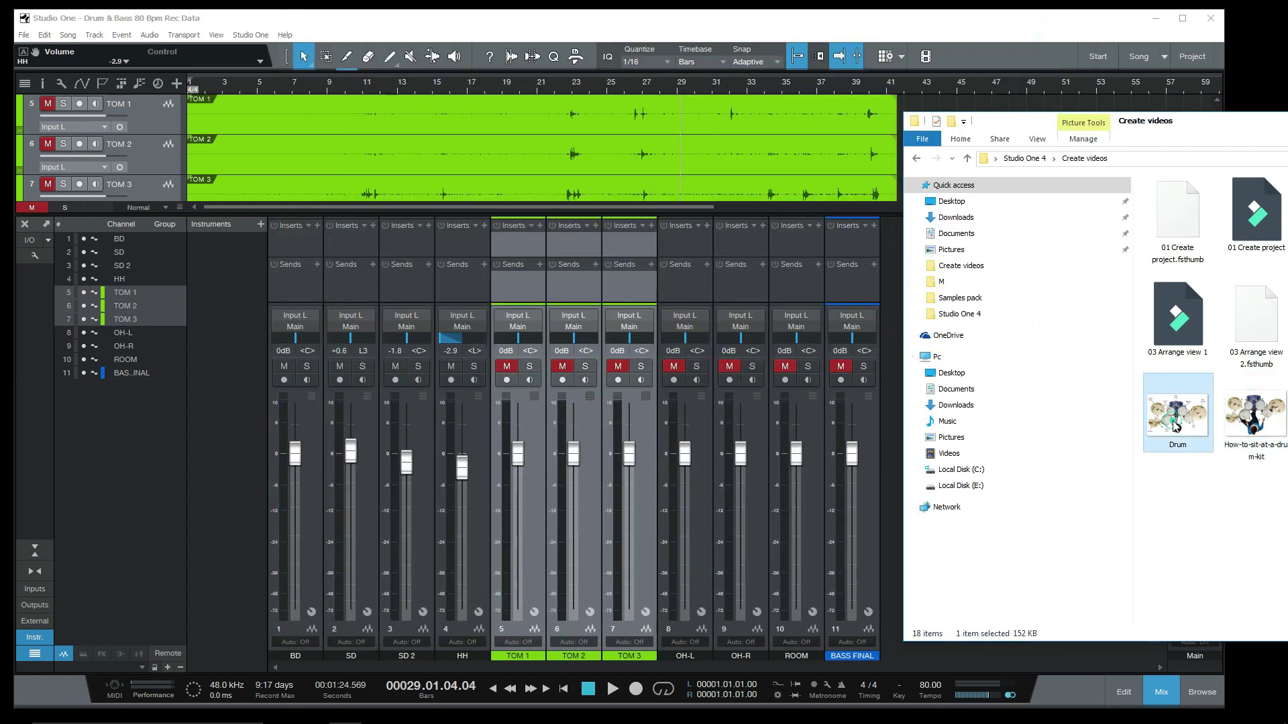
{"action": "double_click", "coordinate": [1175, 424]}
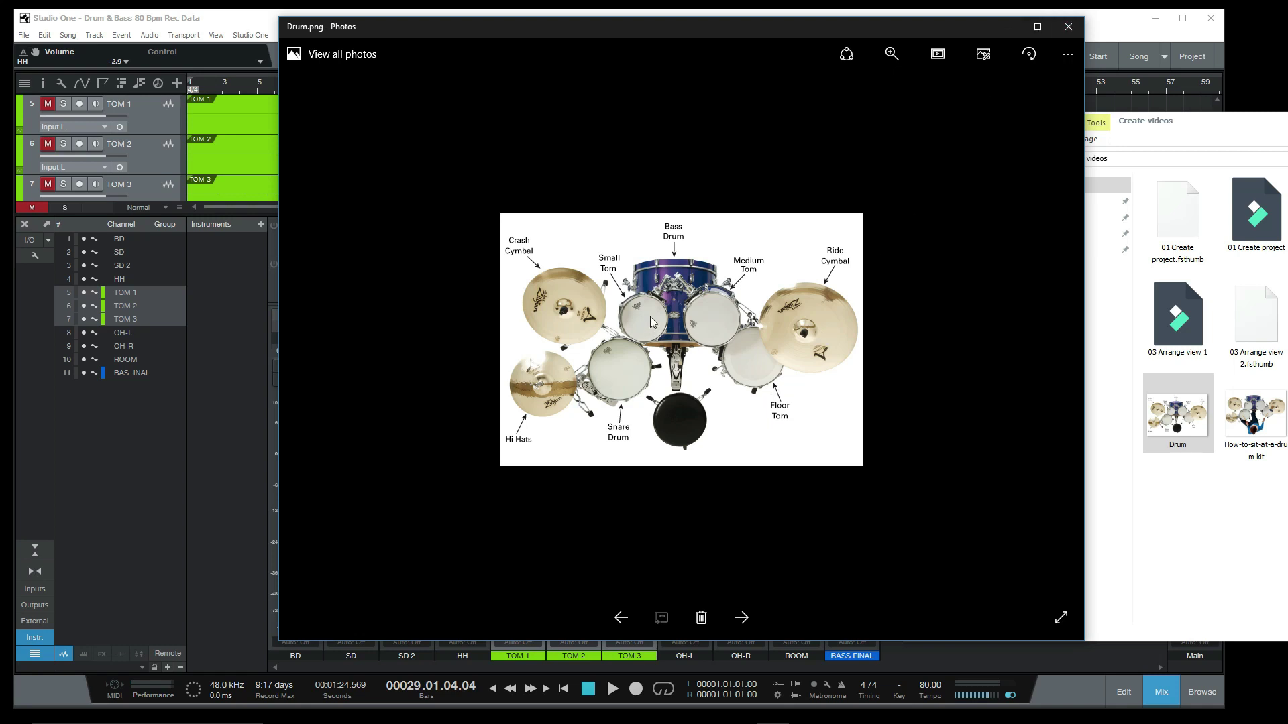
{"action": "left_click", "coordinate": [1068, 27]}
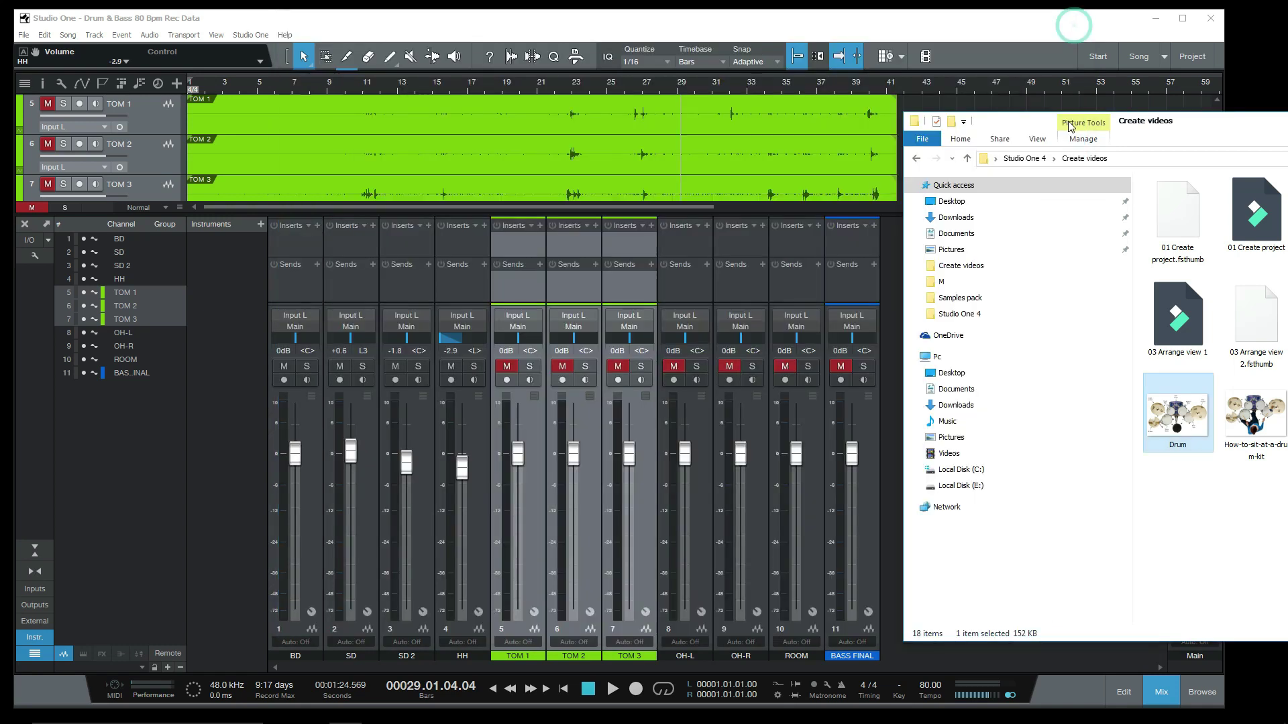
{"action": "left_click", "coordinate": [1183, 18]}
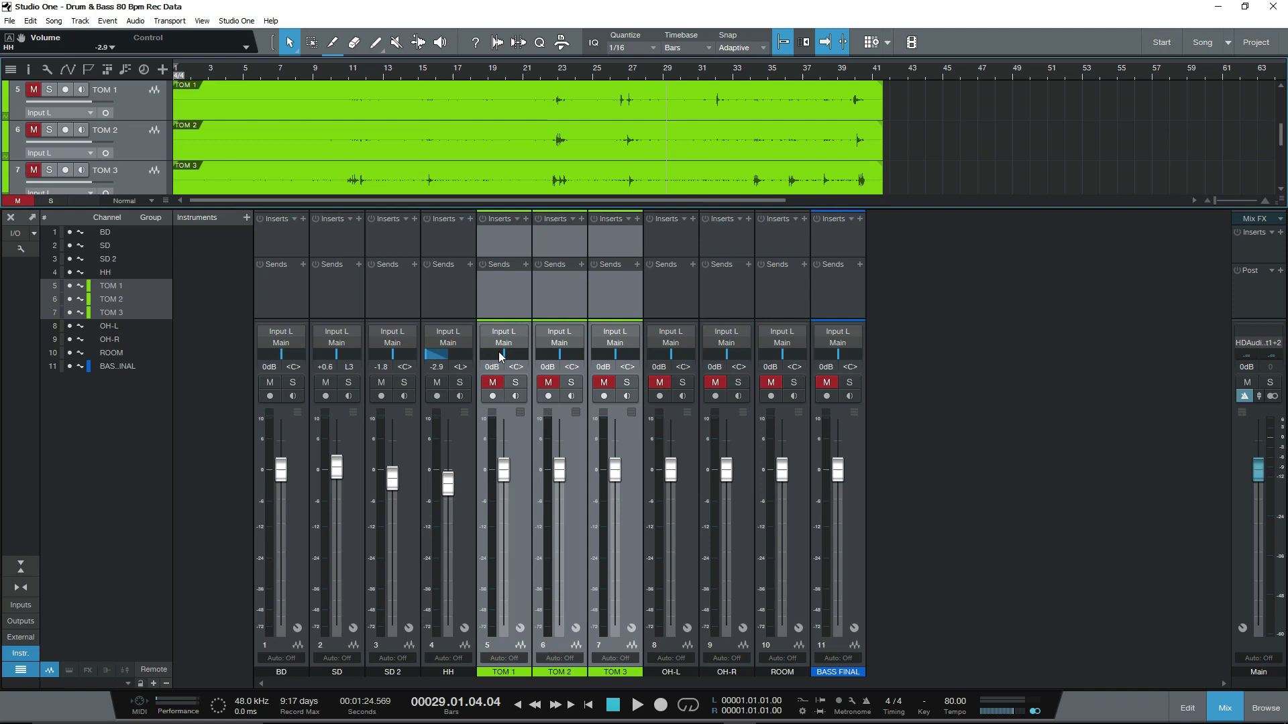
Unmute the three tom channels and pan TOM 1 to L41, TOM 2 to R41 and TOM 3 fully right.
{"action": "left_click", "coordinate": [493, 383]}
{"action": "left_click_drag", "start_coordinate": [494, 355], "coordinate": [640, 356]}
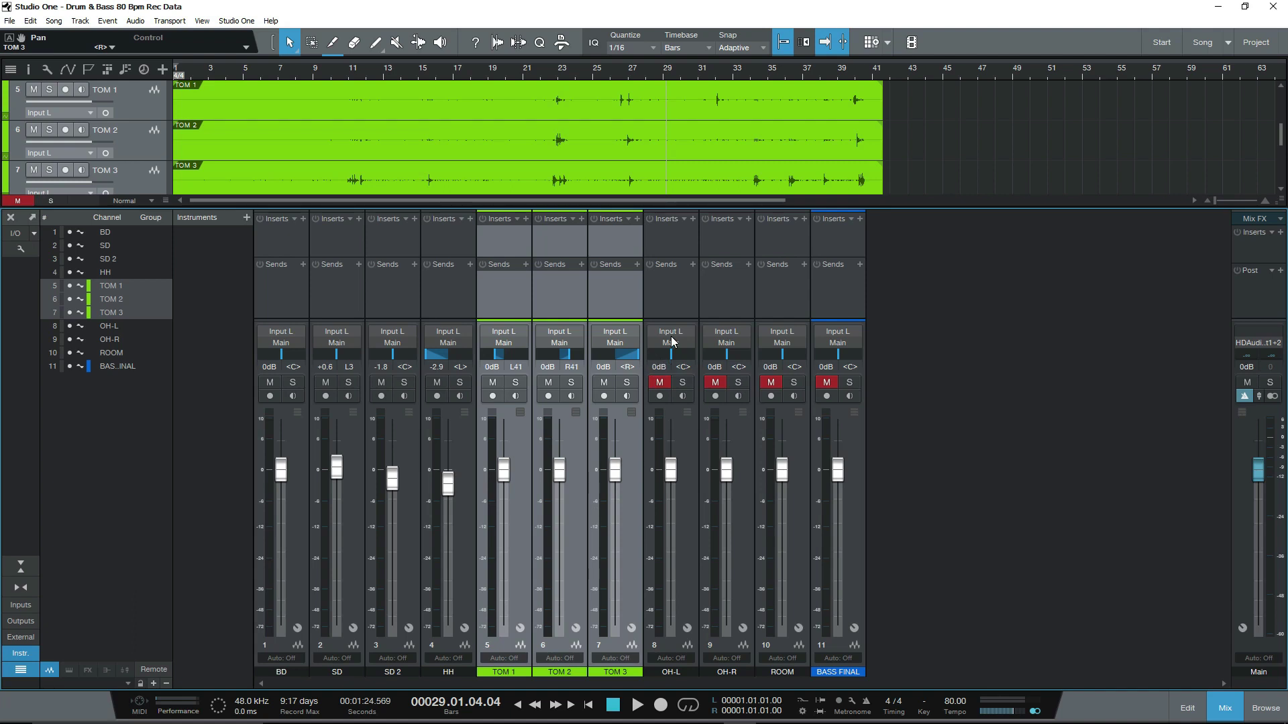
Set the three toms' volume to -2.1 dB during playback and play the song from the tom fill around bar 23.
{"action": "key", "text": "space"}
{"action": "left_click_drag", "start_coordinate": [561, 471], "coordinate": [560, 481]}
{"action": "left_click", "coordinate": [550, 71]}
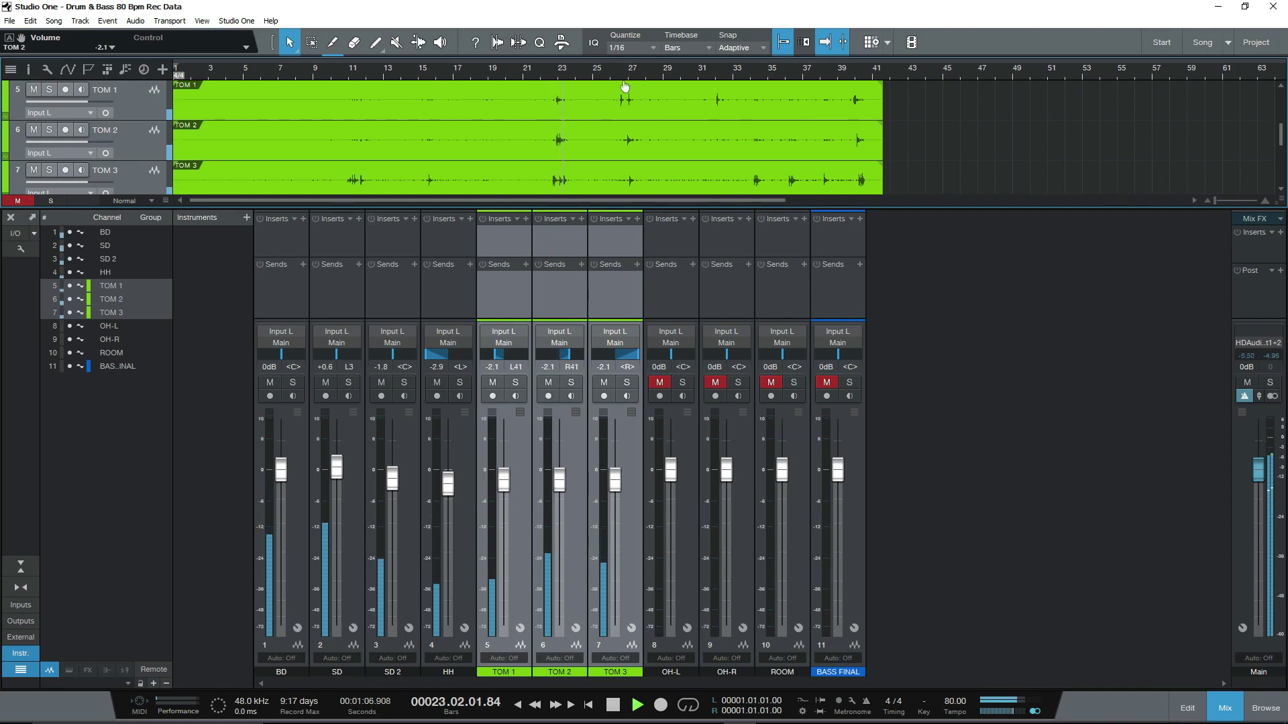
{"action": "scroll", "coordinate": [624, 81], "scroll_direction": "up", "scroll_amount": 5}
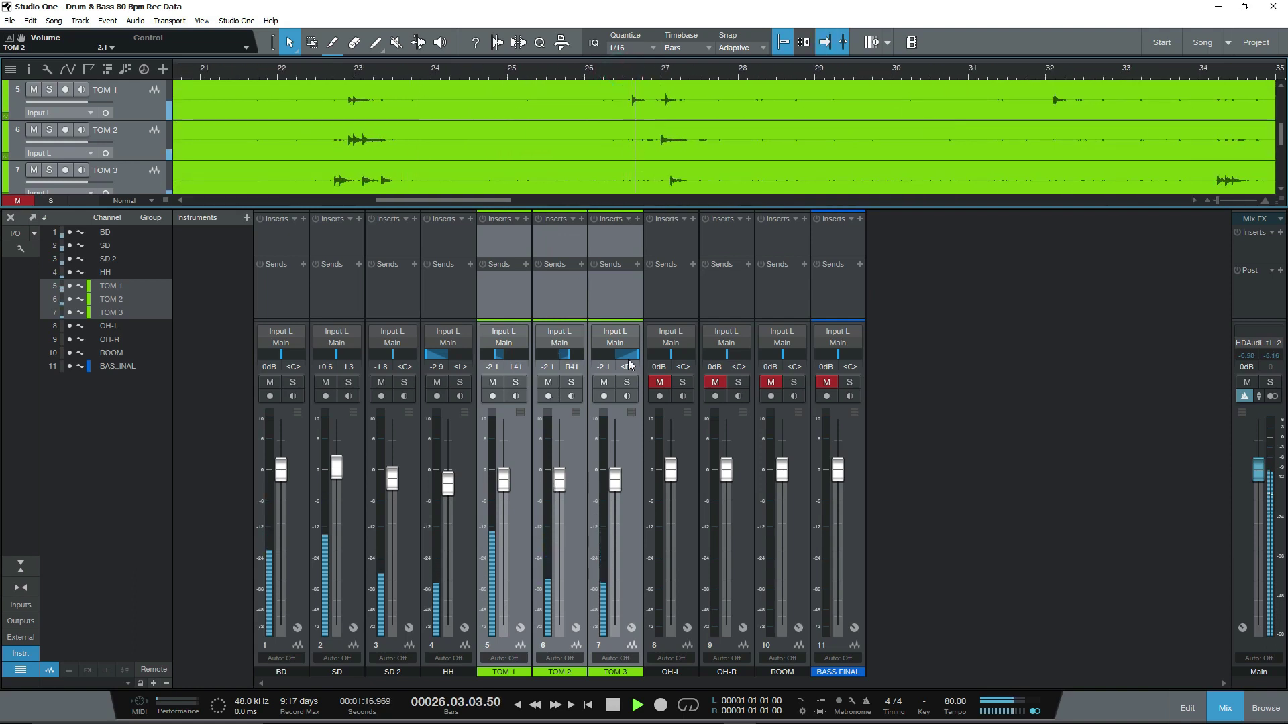
Audition the toms soloed around bar 27, then unsoloed, set their volume to -2.9 dB, and stop playback.
{"action": "left_click", "coordinate": [571, 383]}
{"action": "left_click", "coordinate": [626, 74]}
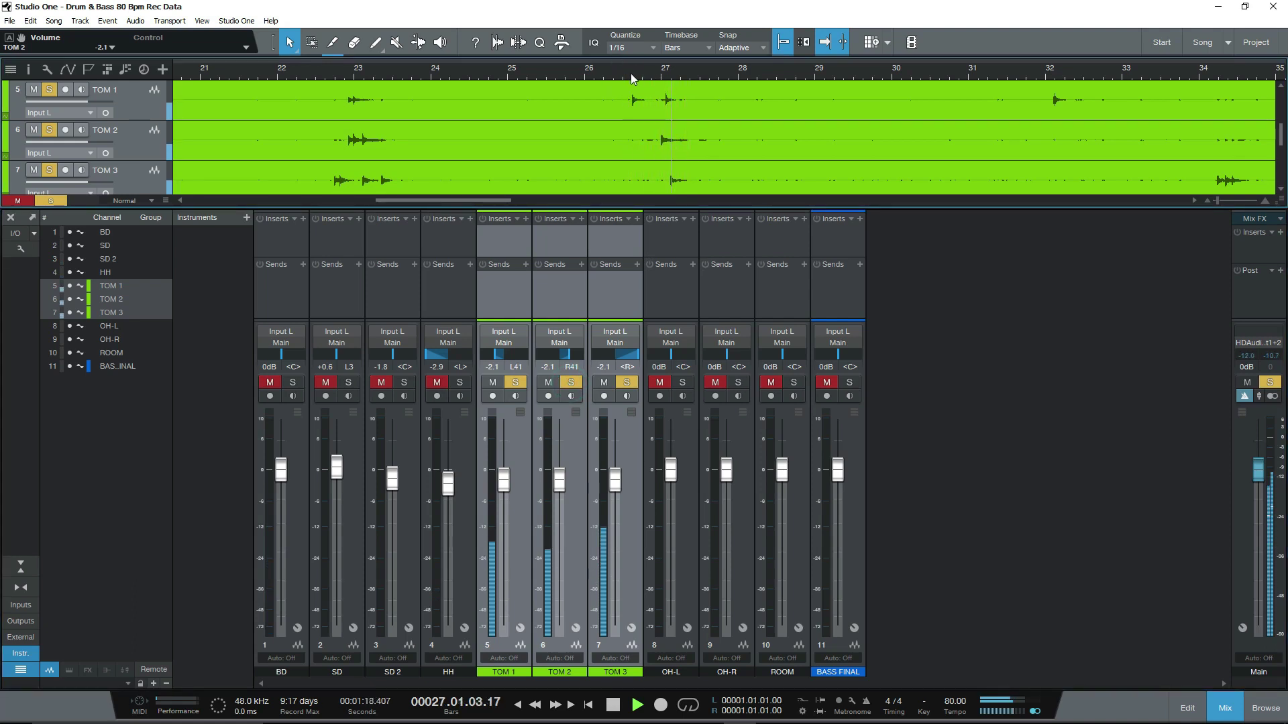
{"action": "left_click", "coordinate": [630, 71]}
{"action": "left_click", "coordinate": [571, 381]}
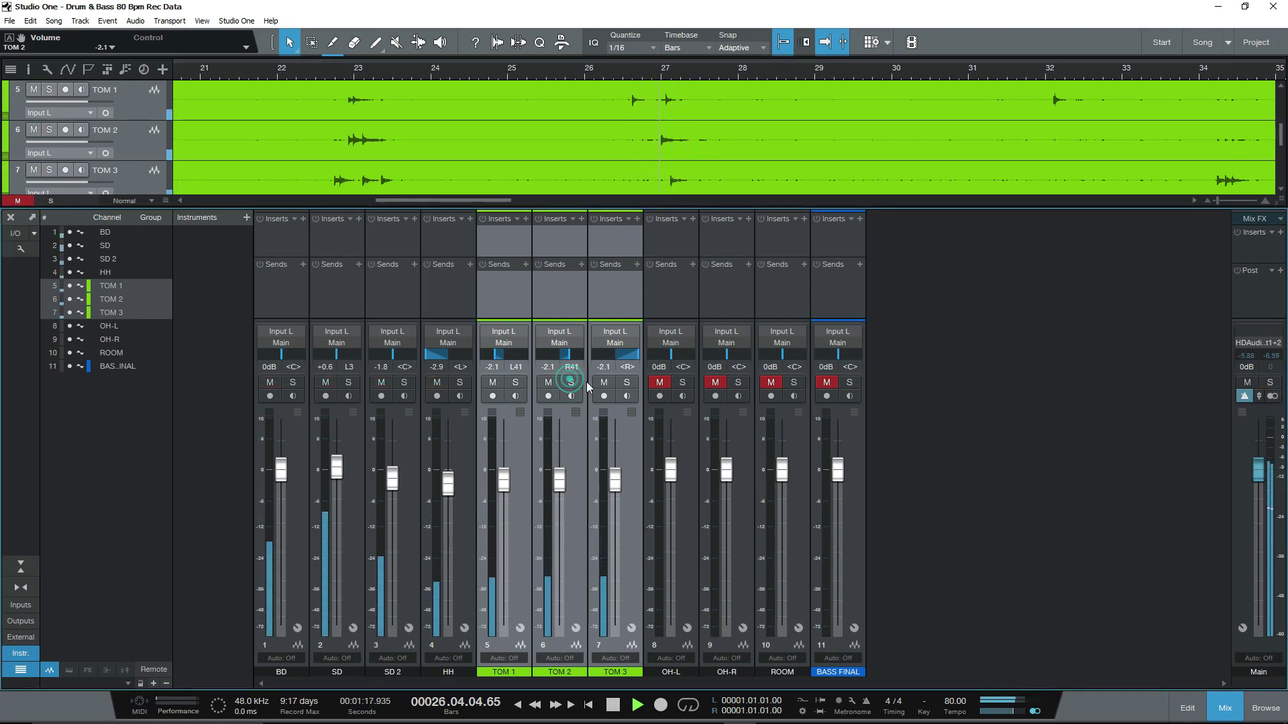
{"action": "left_click_drag", "start_coordinate": [560, 479], "coordinate": [560, 485]}
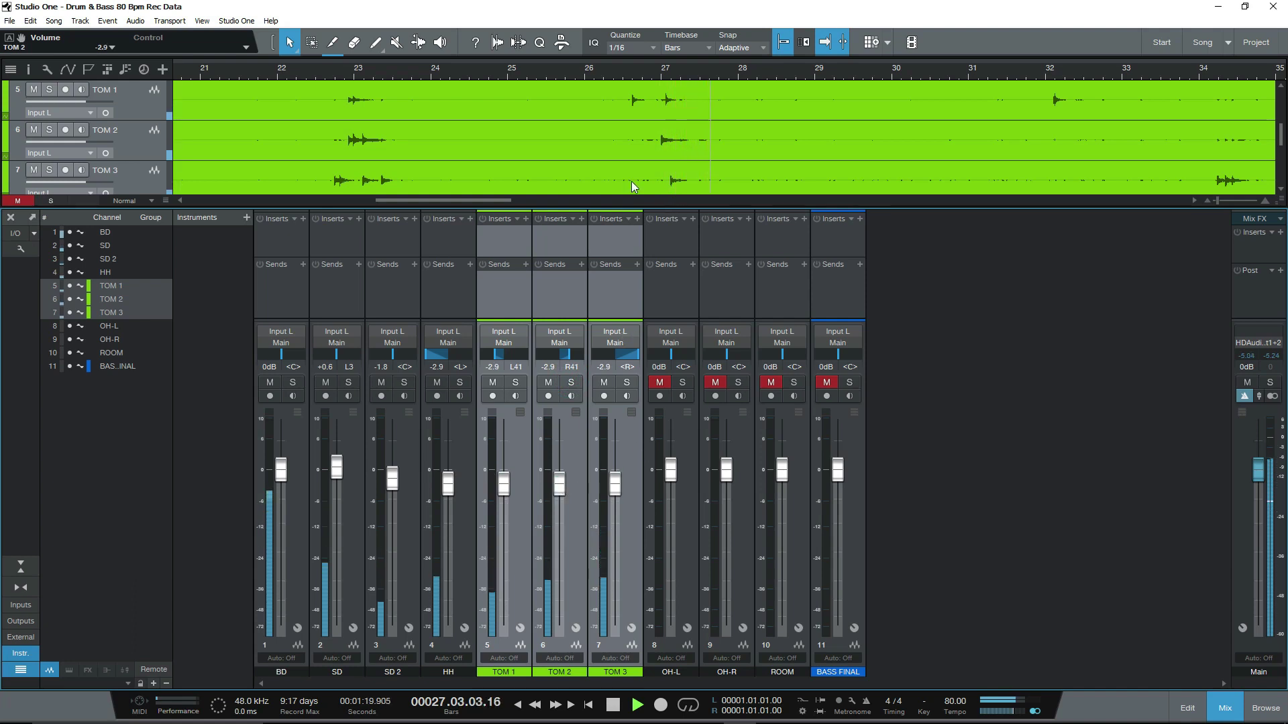
{"action": "key", "text": "space"}
Unmute the OH-L and OH-R channels and check the cymbals' positions in the Drum and How-to-sit-at-a-drum-kit pictures.
{"action": "left_click", "coordinate": [659, 383]}
{"action": "left_click", "coordinate": [714, 383]}
{"action": "left_click", "coordinate": [1245, 6]}
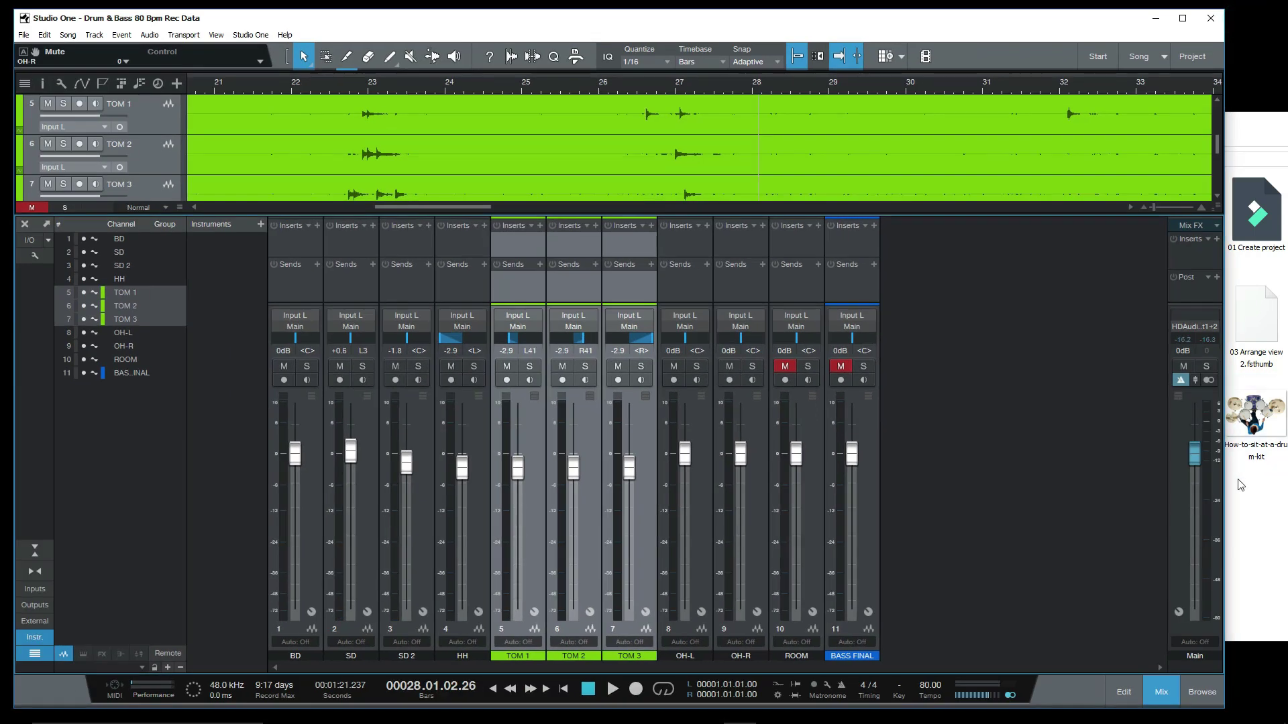
{"action": "double_click", "coordinate": [1180, 415]}
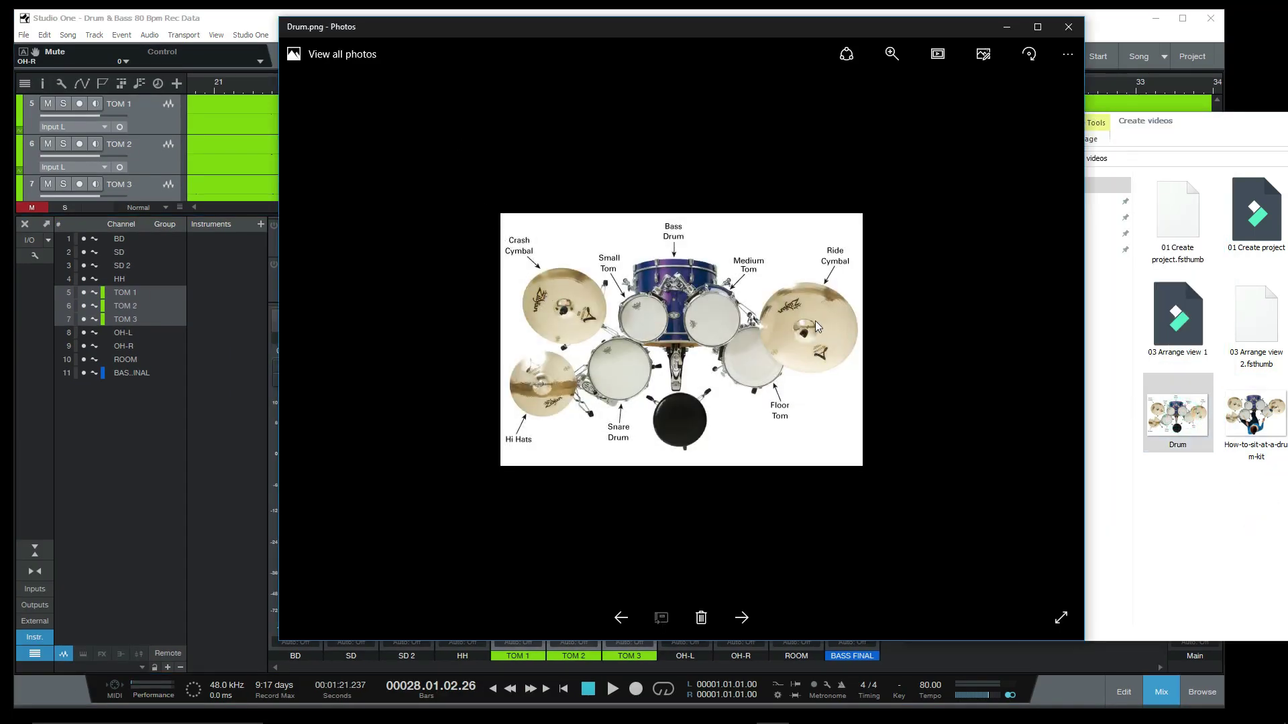
{"action": "left_click", "coordinate": [1255, 416]}
{"action": "left_click", "coordinate": [1068, 27]}
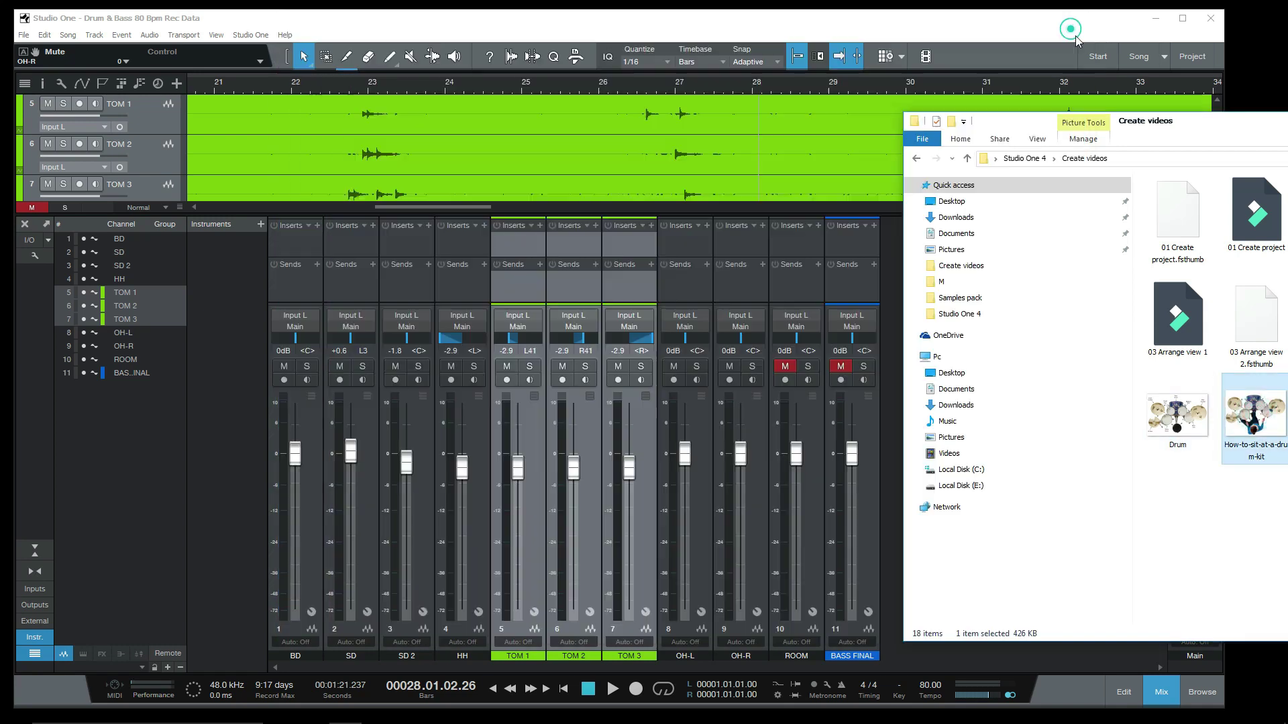
{"action": "double_click", "coordinate": [1270, 421]}
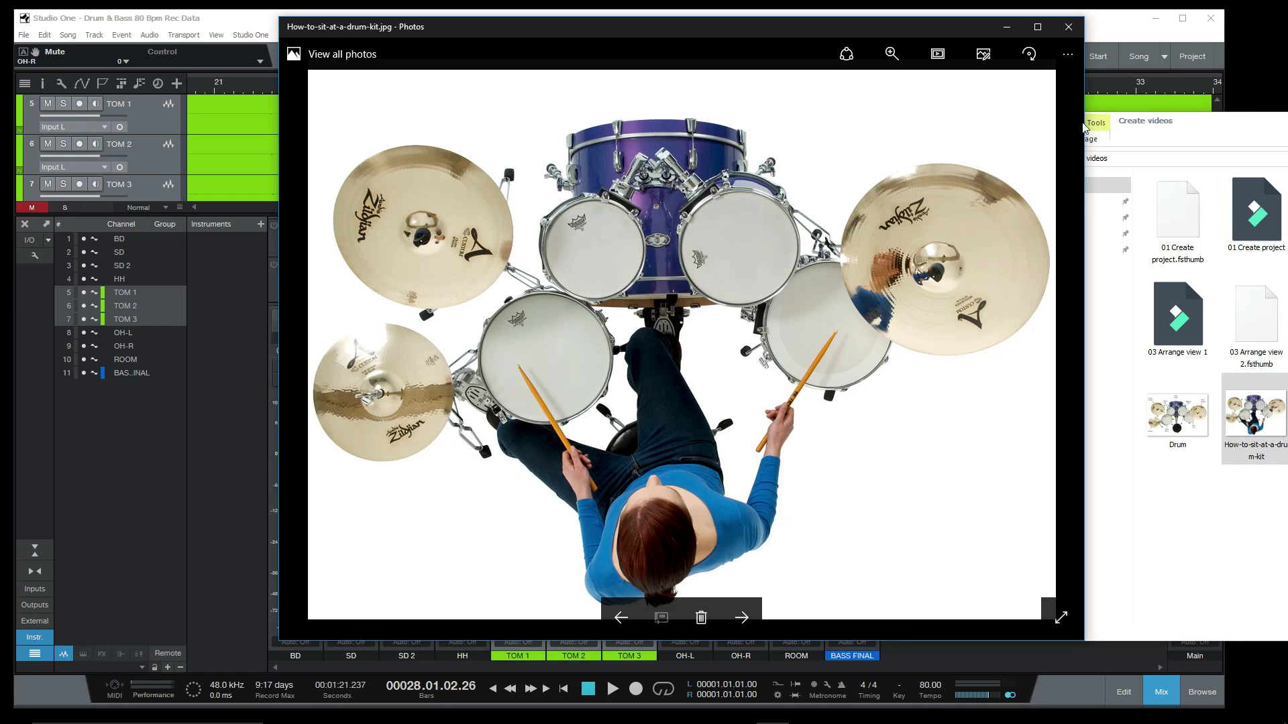
{"action": "left_click", "coordinate": [1068, 27]}
{"action": "left_click", "coordinate": [1183, 18]}
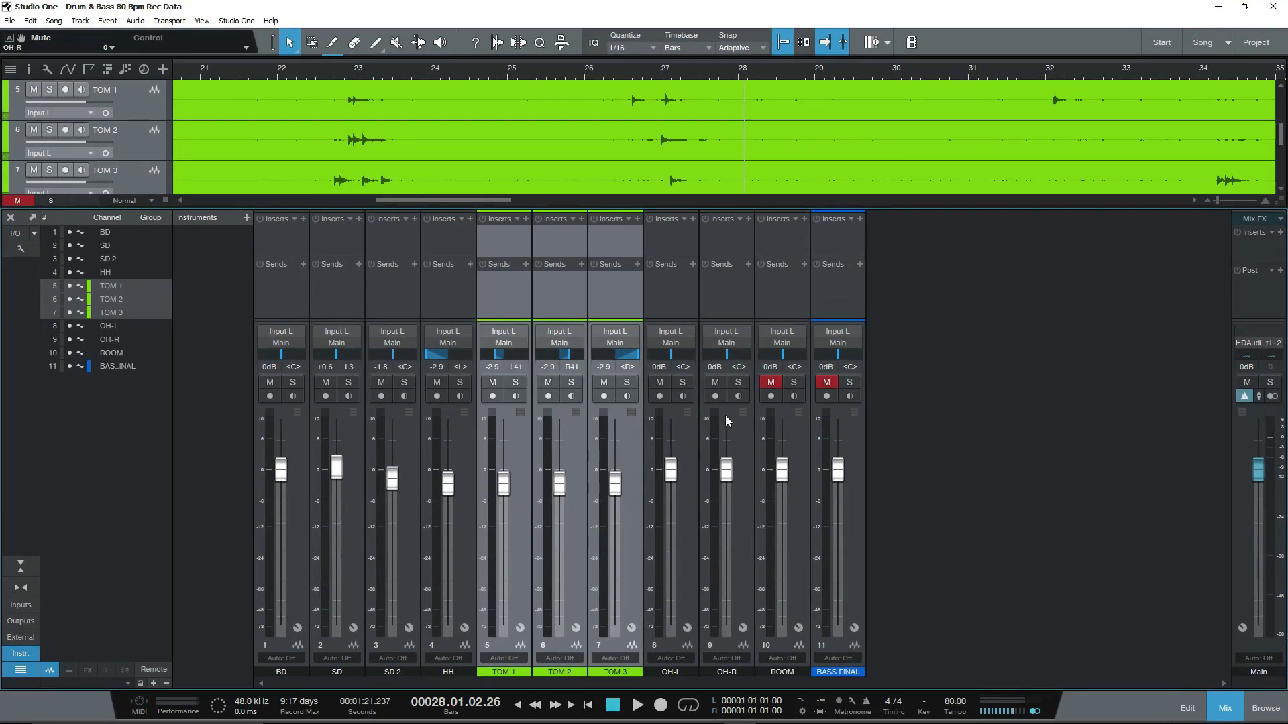
Pan OH-L fully left and OH-R fully right, and play the song briefly to hear the overheads.
{"action": "left_click", "coordinate": [675, 301]}
{"action": "left_click_drag", "start_coordinate": [669, 354], "coordinate": [593, 355]}
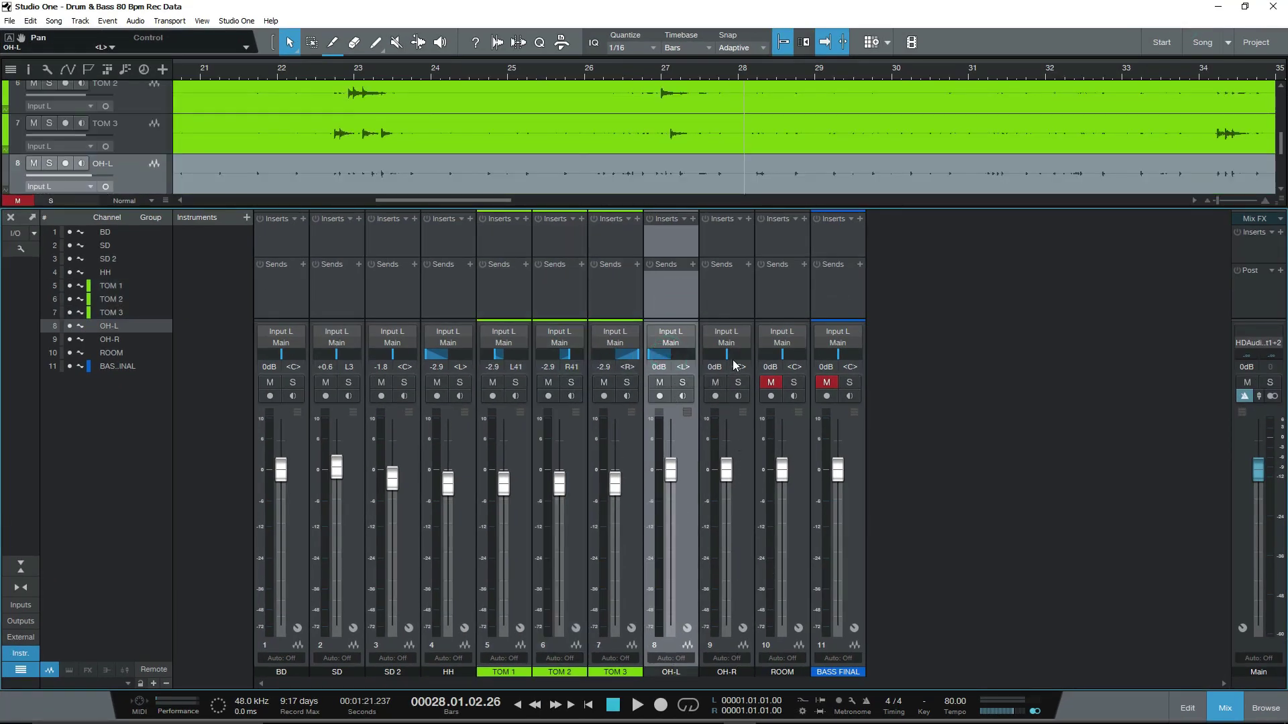
{"action": "key", "text": "space"}
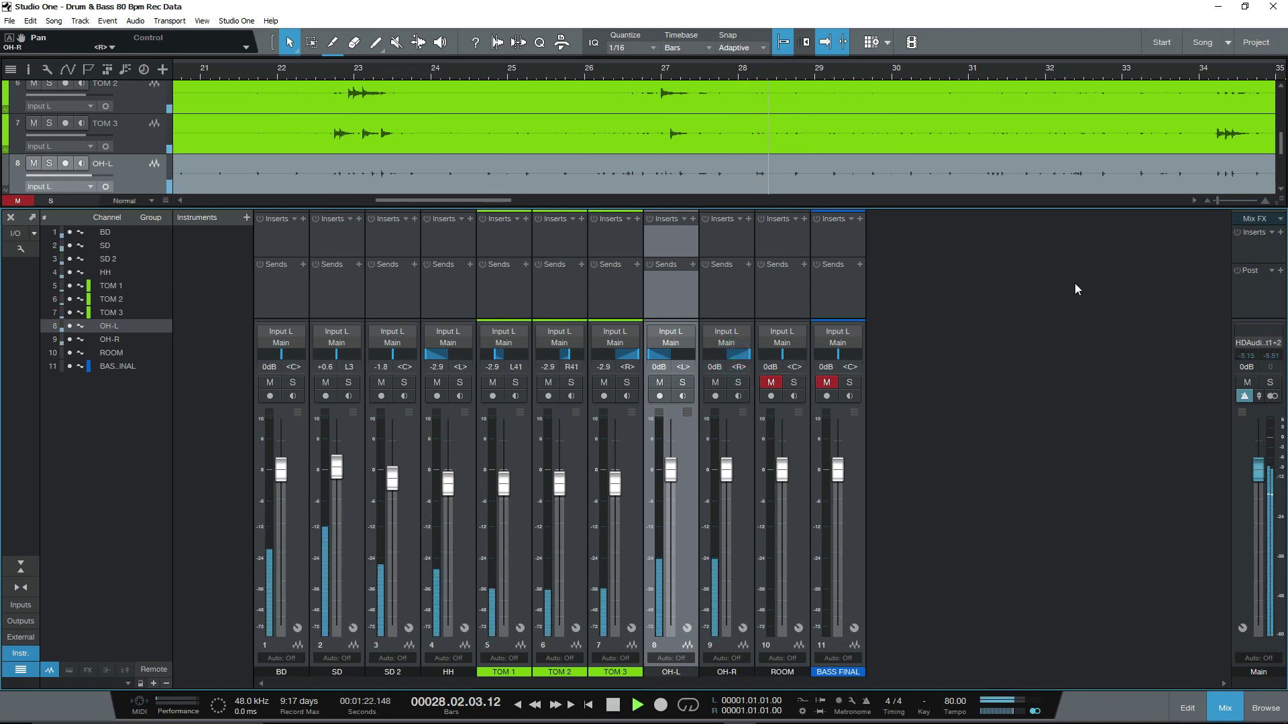
{"action": "key", "text": "space"}
Group the OH-L and OH-R channels and try their volume at +10 dB and, with the faders linked, at -9.8 dB.
{"action": "left_click_drag", "start_coordinate": [727, 470], "coordinate": [721, 427]}
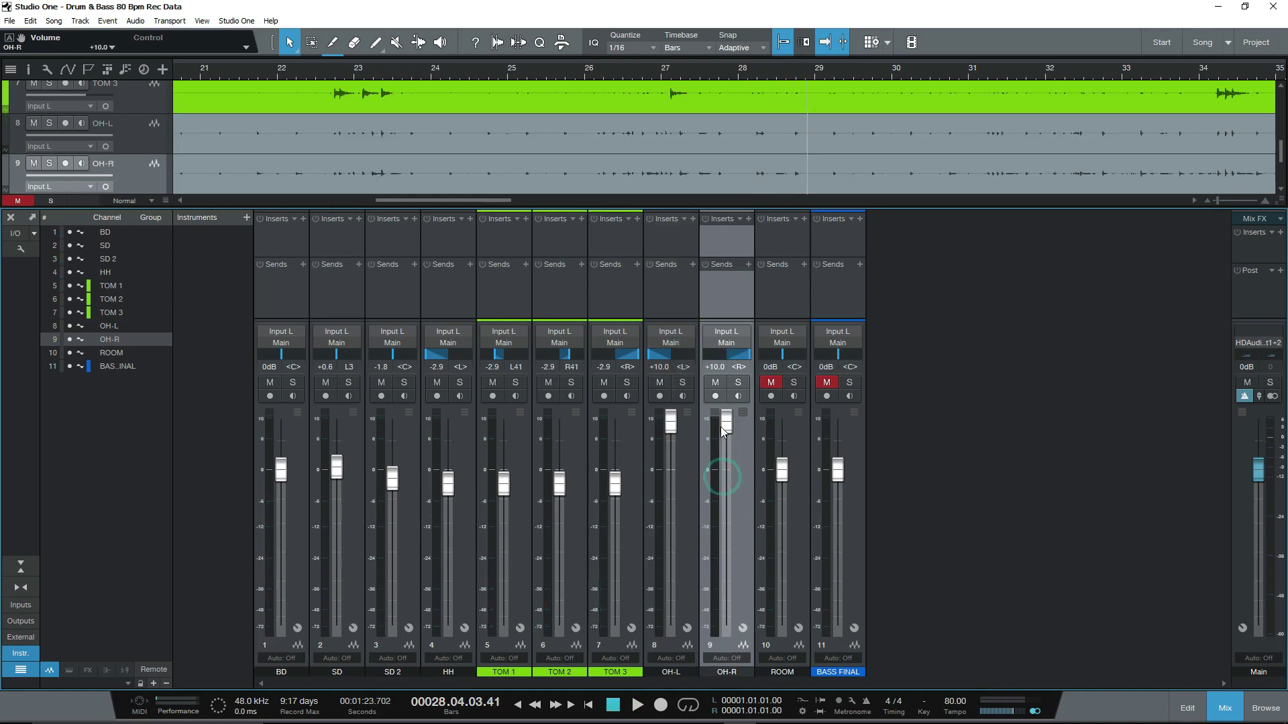
{"action": "left_click", "coordinate": [688, 543], "text": "shift"}
{"action": "right_click", "coordinate": [688, 542]}
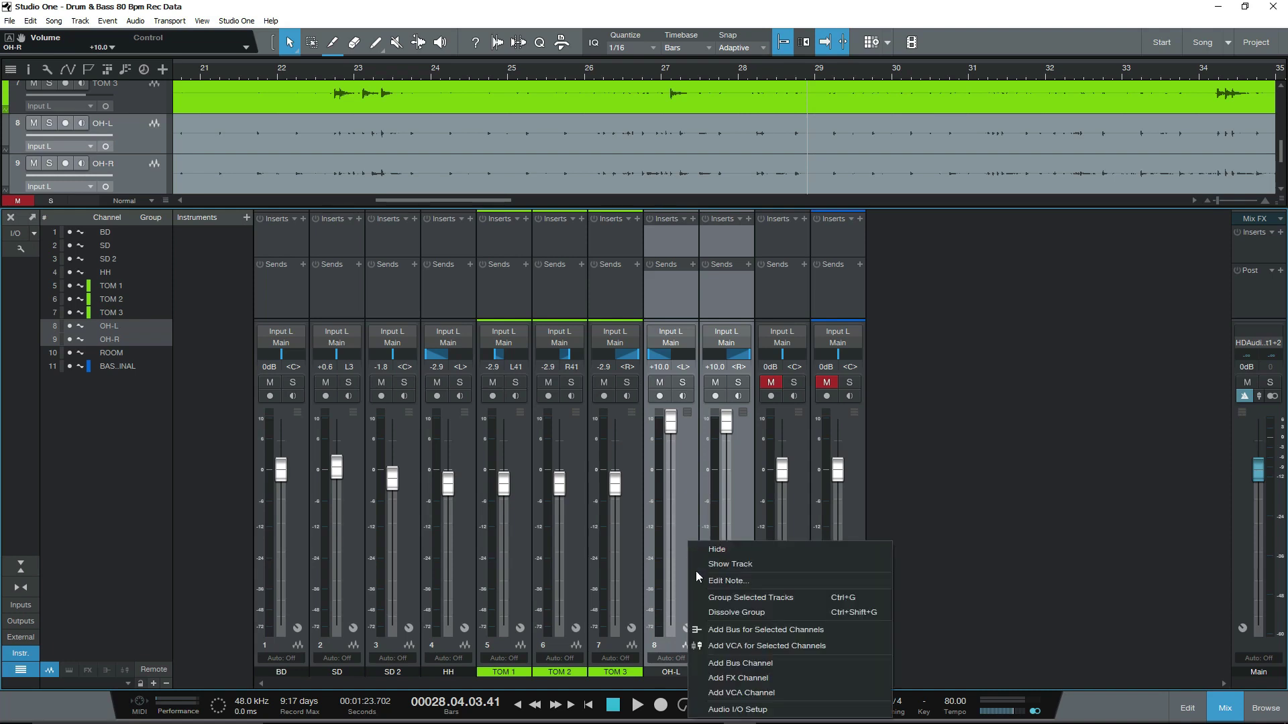
{"action": "left_click", "coordinate": [778, 597]}
{"action": "left_click_drag", "start_coordinate": [672, 433], "coordinate": [670, 544]}
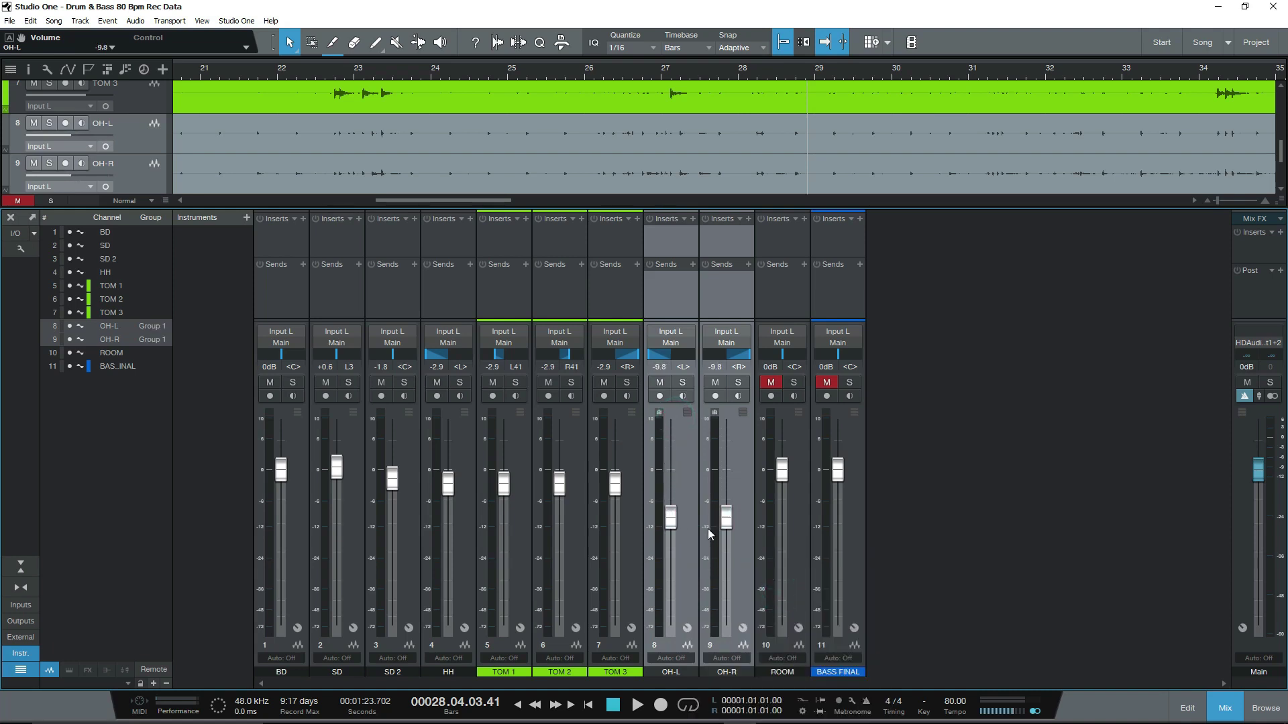
{"action": "left_click", "coordinate": [799, 521]}
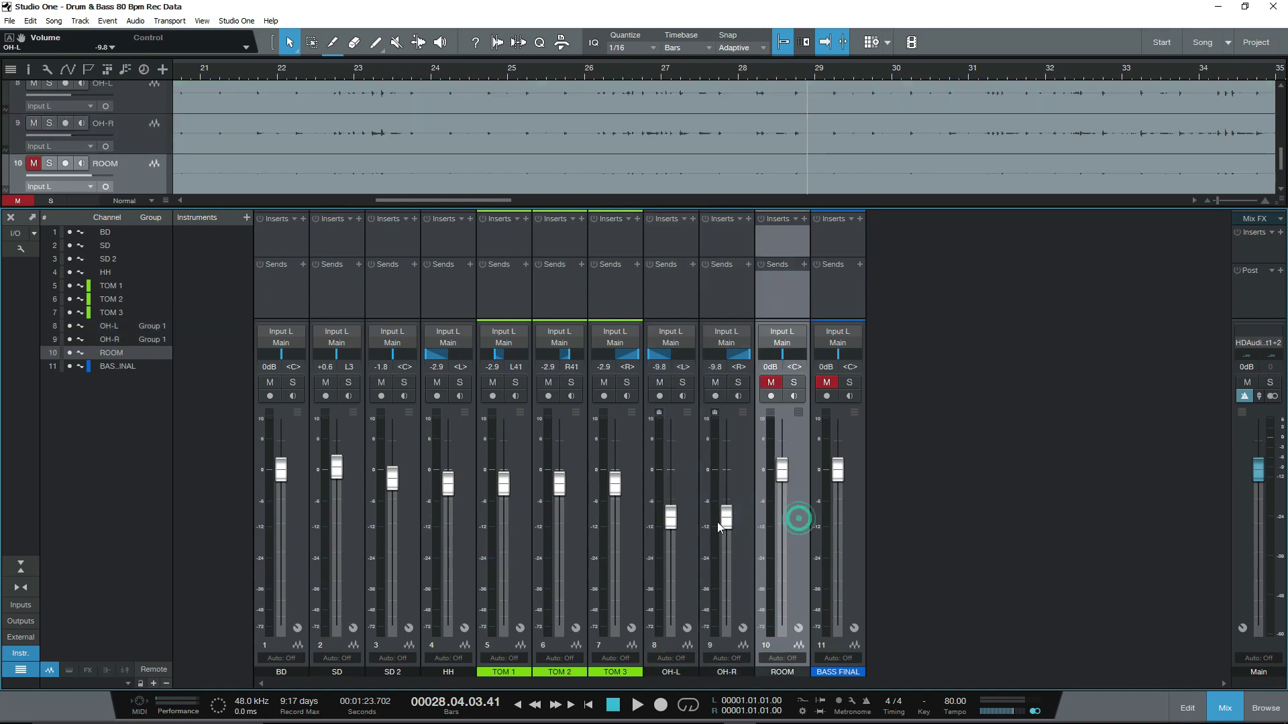
Set the grouped overheads' volume to -2.5 dB, auditioning them soloed and within the mix during playback, and stop.
{"action": "left_click", "coordinate": [690, 488]}
{"action": "left_click_drag", "start_coordinate": [674, 514], "coordinate": [672, 488]}
{"action": "key", "text": "space"}
{"action": "left_click", "coordinate": [684, 382]}
{"action": "left_click", "coordinate": [682, 382]}
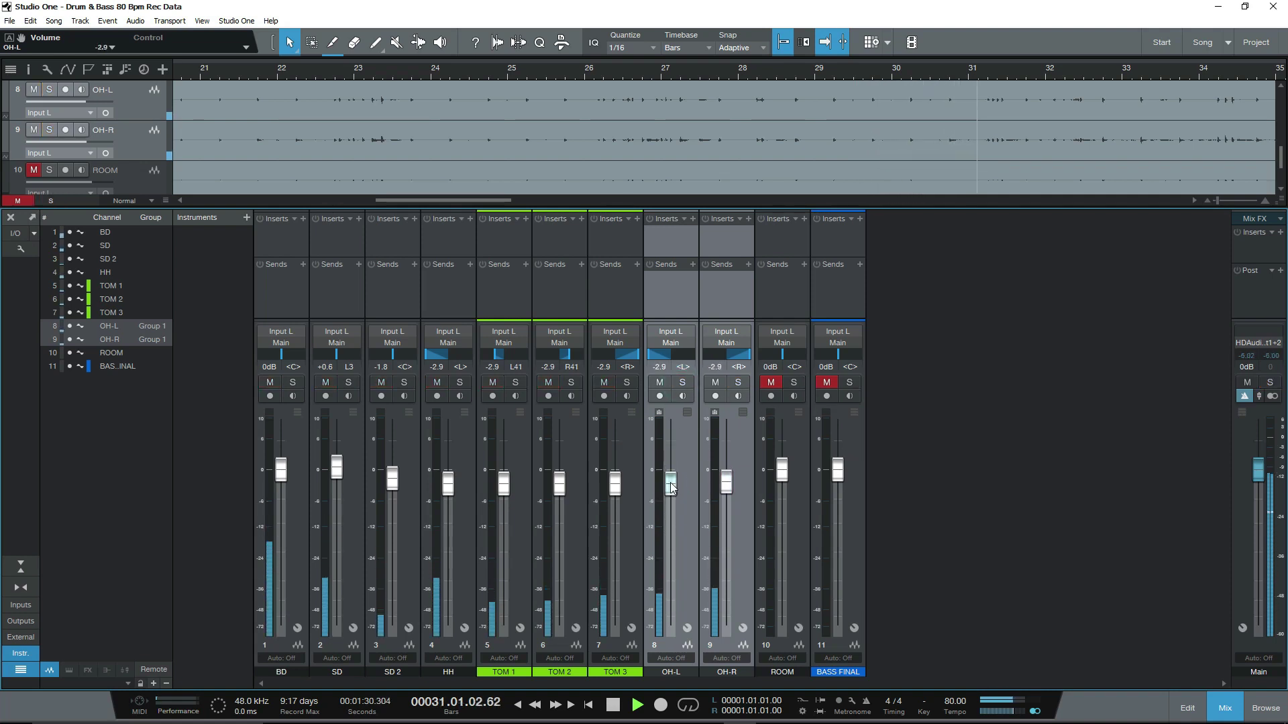
{"action": "key", "text": "space"}
Unmute the ROOM channel and set its volume to -1.8 dB.
{"action": "left_click", "coordinate": [771, 382]}
{"action": "left_click_drag", "start_coordinate": [783, 468], "coordinate": [785, 488]}
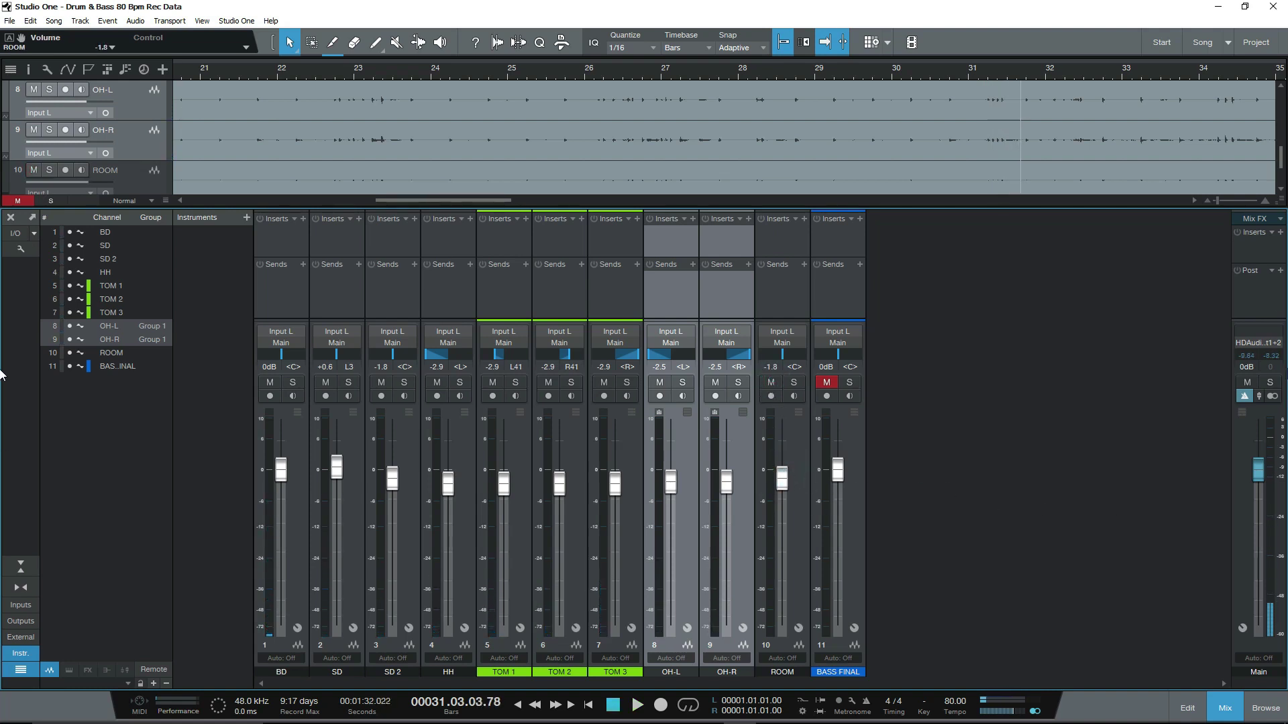
Examine the How-to-sit-at-a-drum-kit picture for the room microphone's placement and return to the maximized Studio One window.
{"action": "left_click", "coordinate": [1244, 6]}
{"action": "left_click", "coordinate": [1246, 435]}
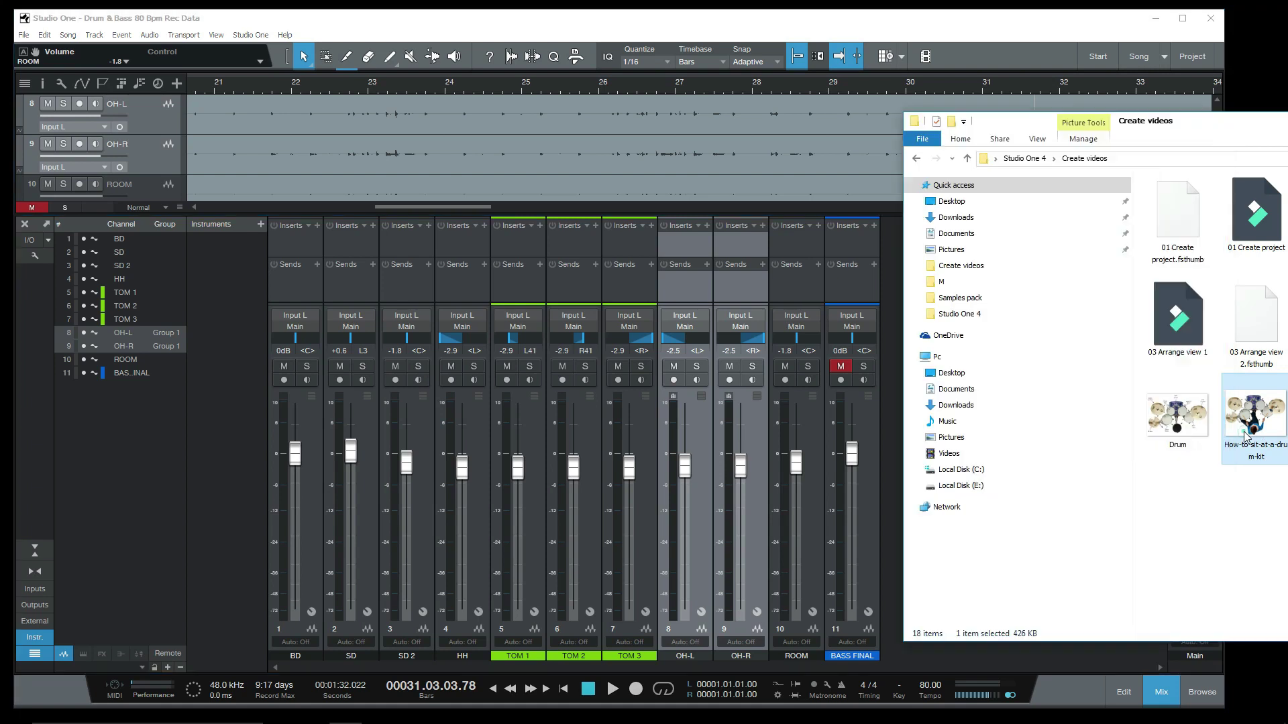
{"action": "double_click", "coordinate": [1246, 435]}
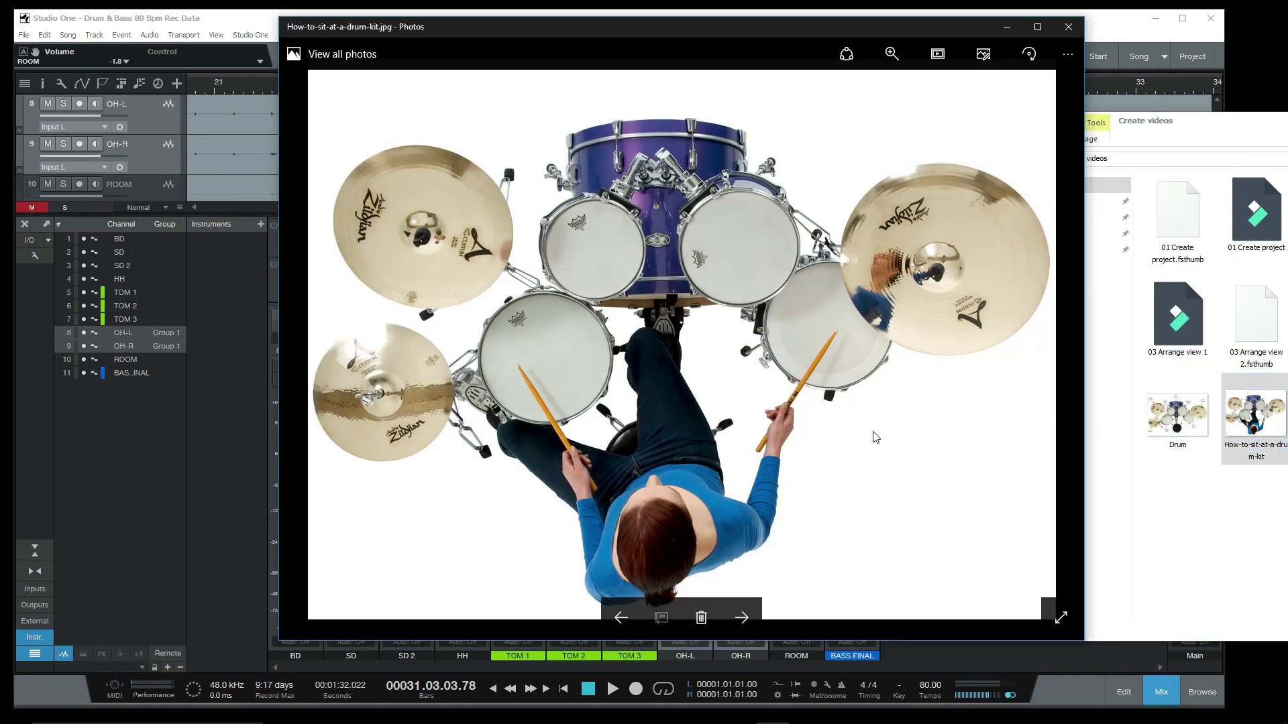
{"action": "left_click", "coordinate": [1068, 27]}
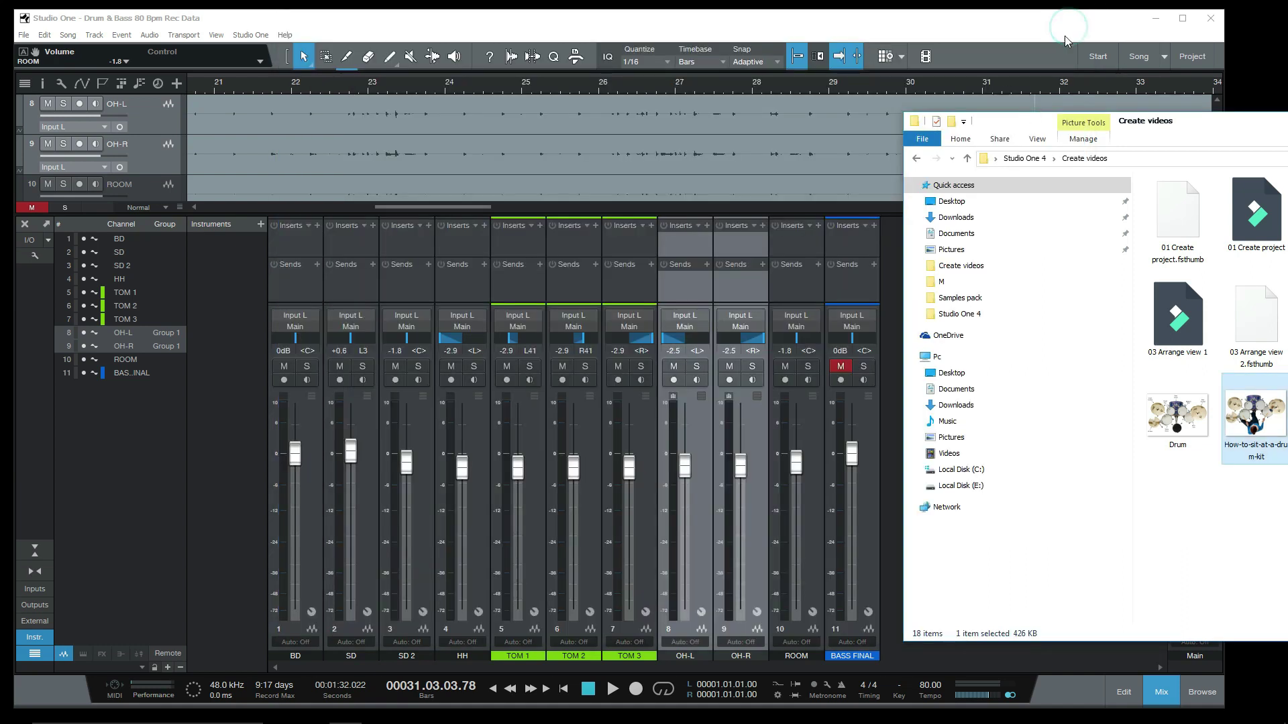
{"action": "left_click", "coordinate": [1183, 18]}
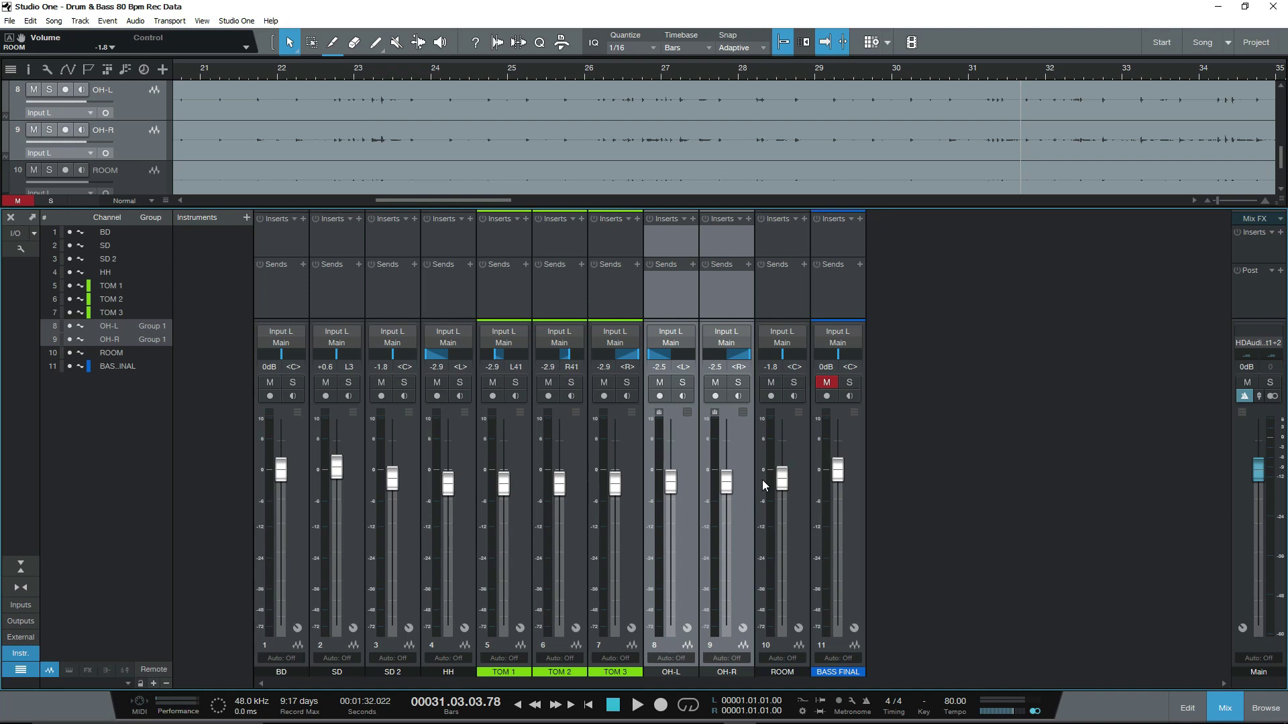
Solo the ROOM channel and start playback to hear it alone.
{"action": "left_click", "coordinate": [780, 278]}
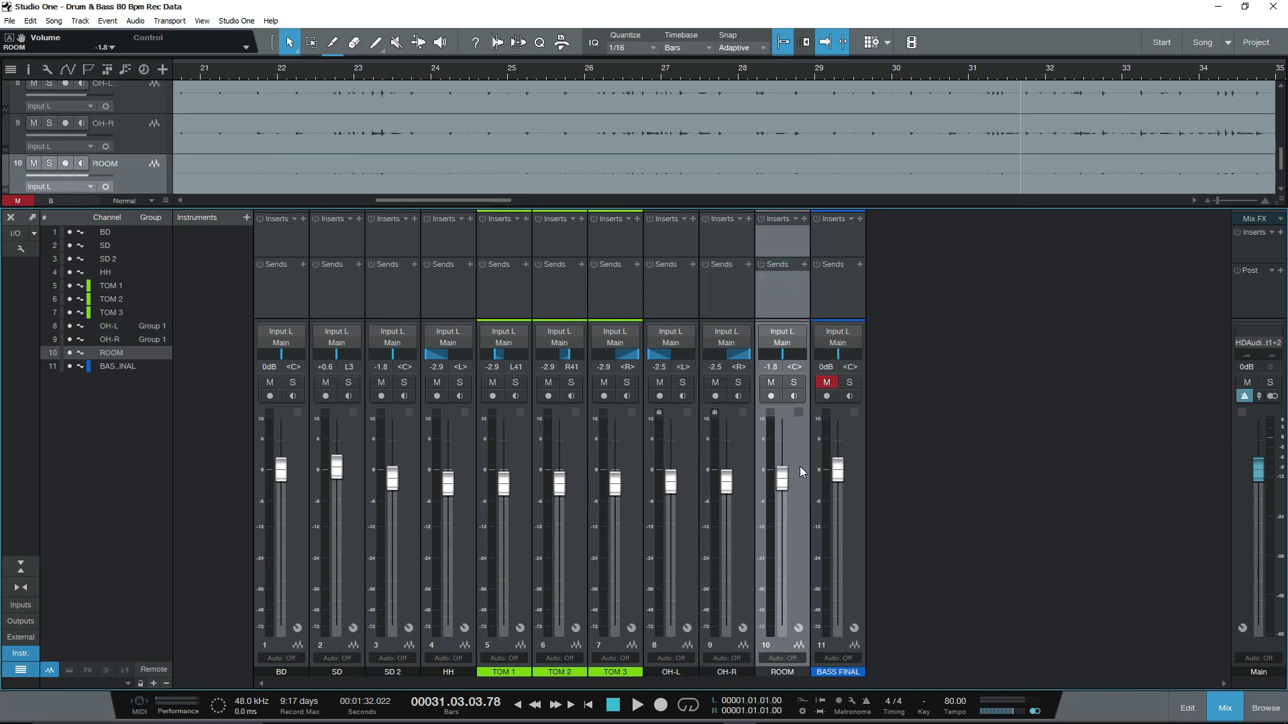
{"action": "left_click", "coordinate": [794, 382]}
{"action": "key", "text": "space"}
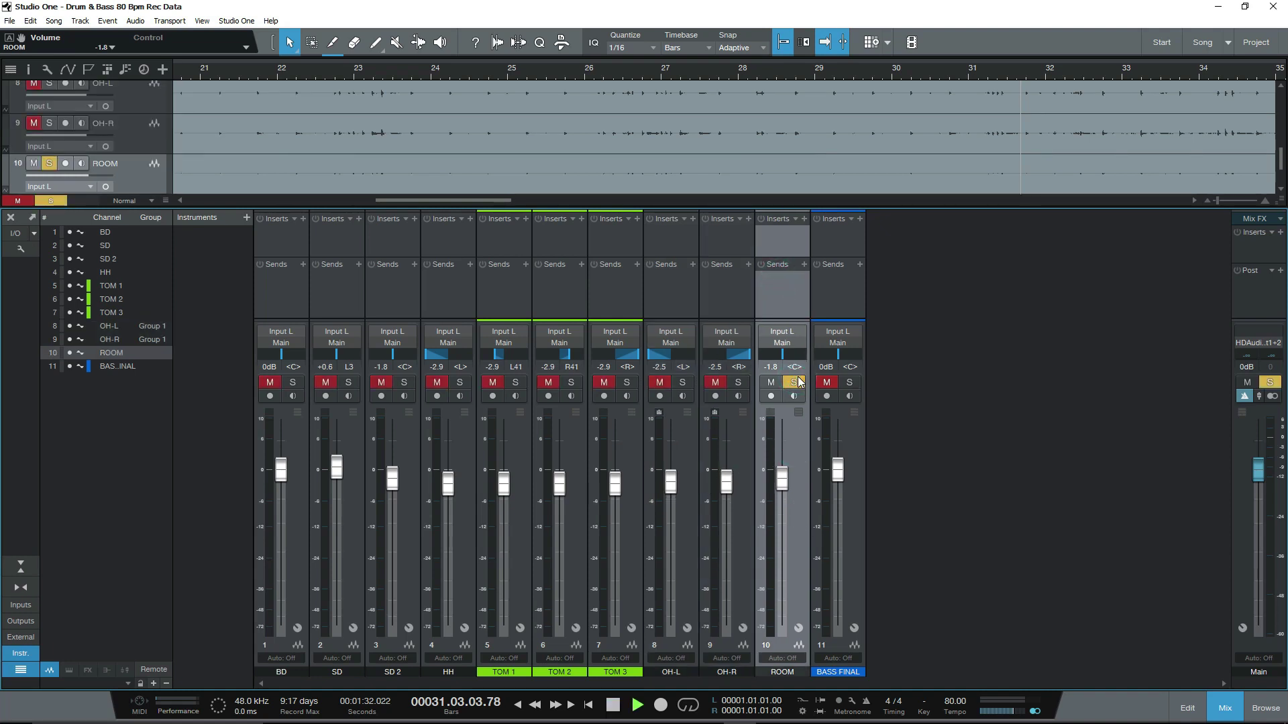
Unsolo the ROOM channel and lower its volume to -1.9 dB.
{"action": "left_click", "coordinate": [795, 383]}
{"action": "left_click_drag", "start_coordinate": [780, 488], "coordinate": [780, 489]}
Unmute the BASS FINAL channel and set its volume to -1.1 dB while the song plays.
{"action": "left_click", "coordinate": [826, 383]}
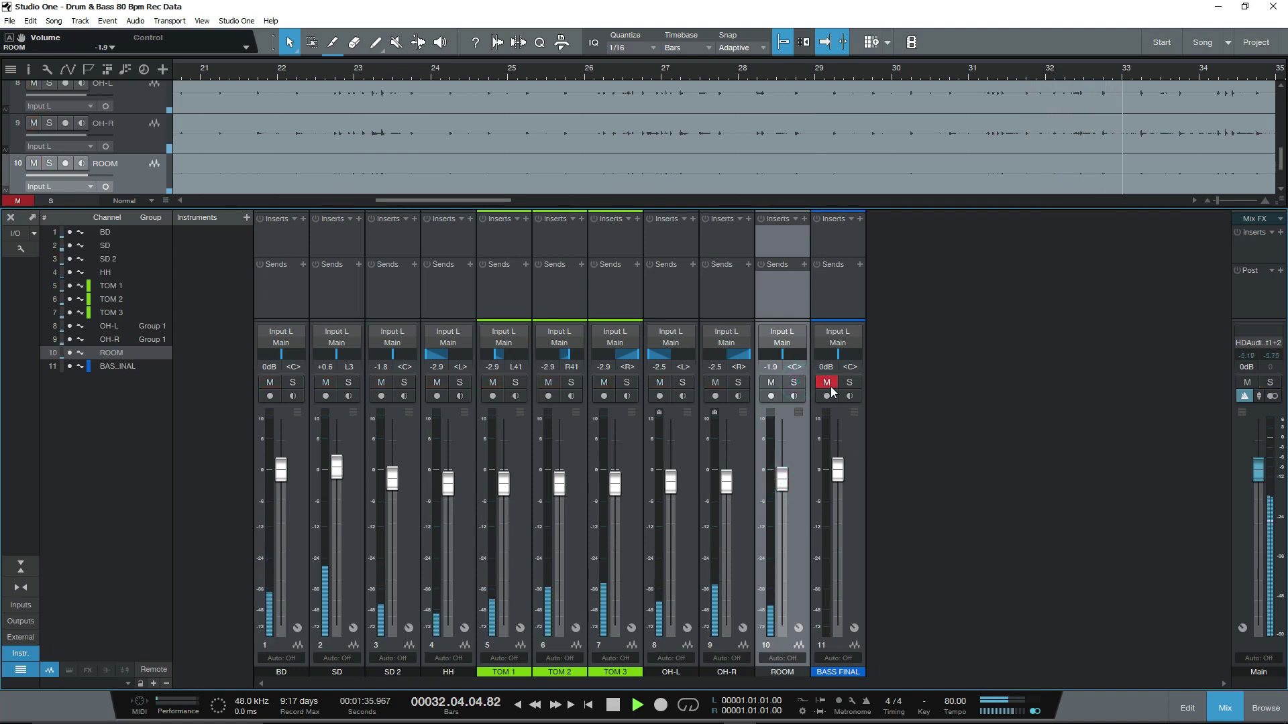
{"action": "key", "text": "space"}
{"action": "left_click", "coordinate": [828, 384]}
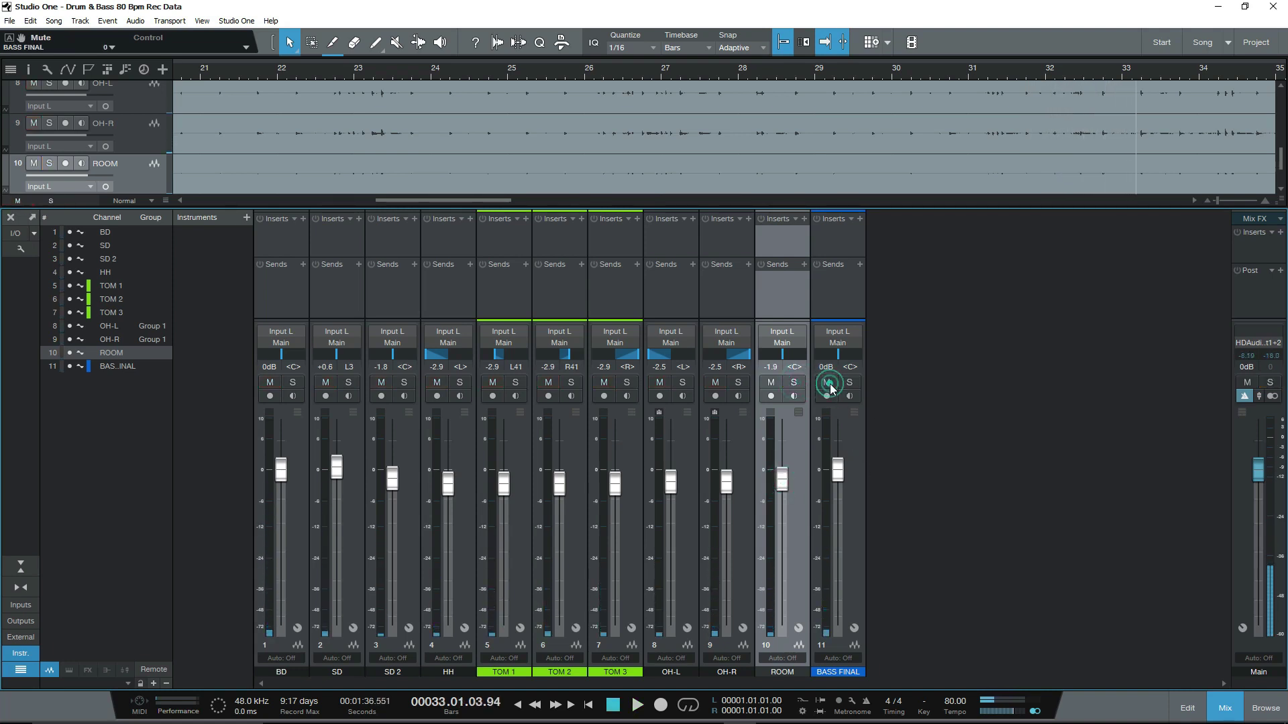
{"action": "key", "text": "space"}
{"action": "left_click_drag", "start_coordinate": [837, 470], "coordinate": [838, 474]}
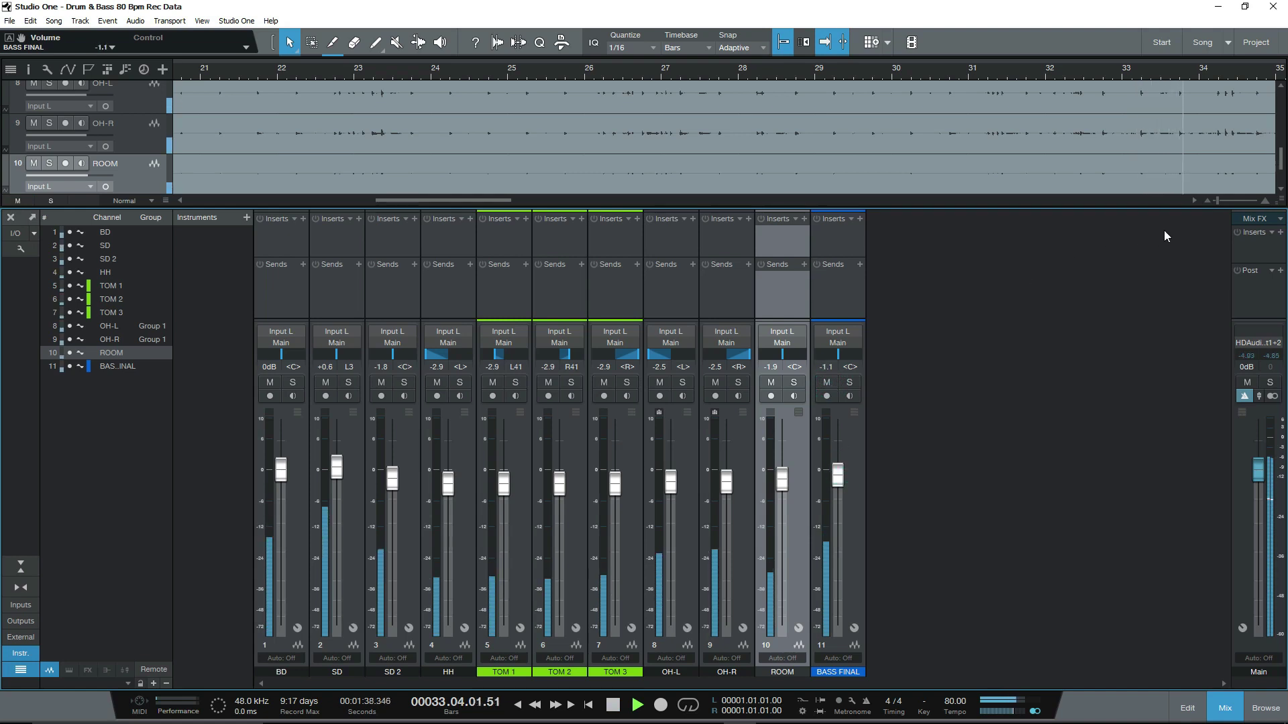
Enlarge the mix console to give the Inserts and Sends areas more height, and stop playback with the BD channel selected.
{"action": "scroll", "coordinate": [787, 157], "scroll_direction": "down", "scroll_amount": 1}
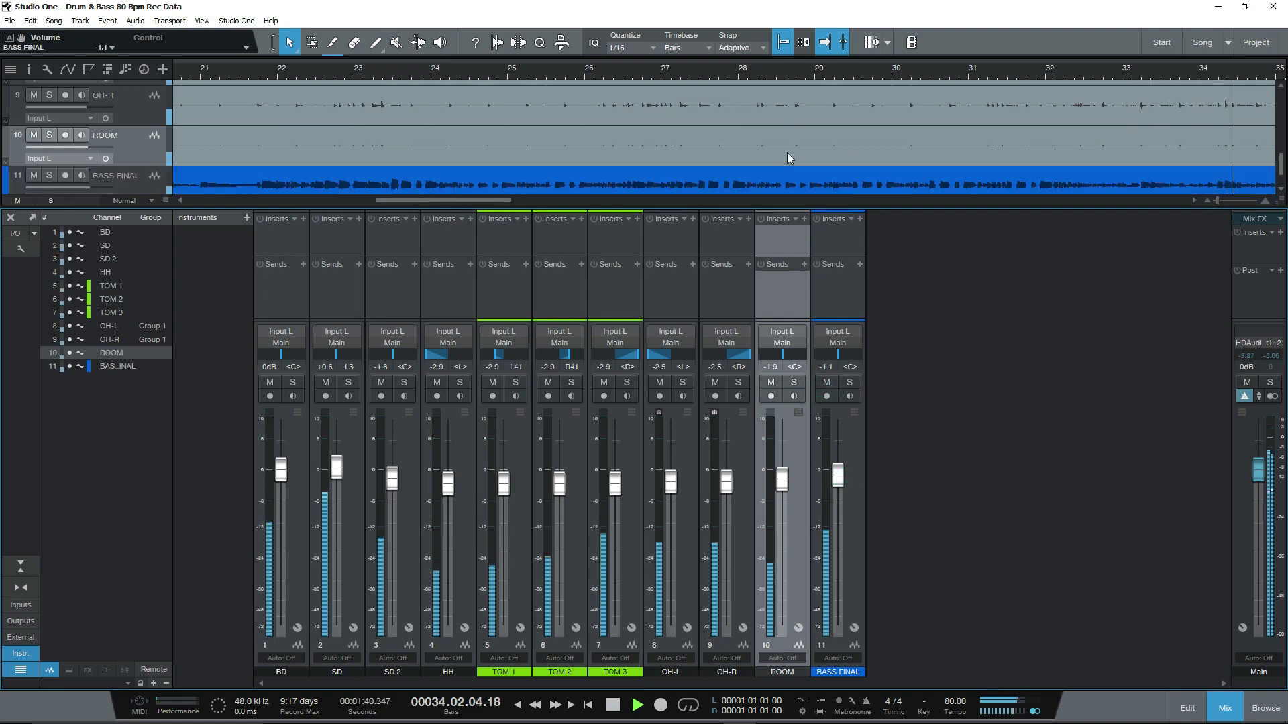
{"action": "scroll", "coordinate": [789, 158], "scroll_direction": "down", "scroll_amount": 1}
{"action": "left_click_drag", "start_coordinate": [878, 206], "coordinate": [878, 134]}
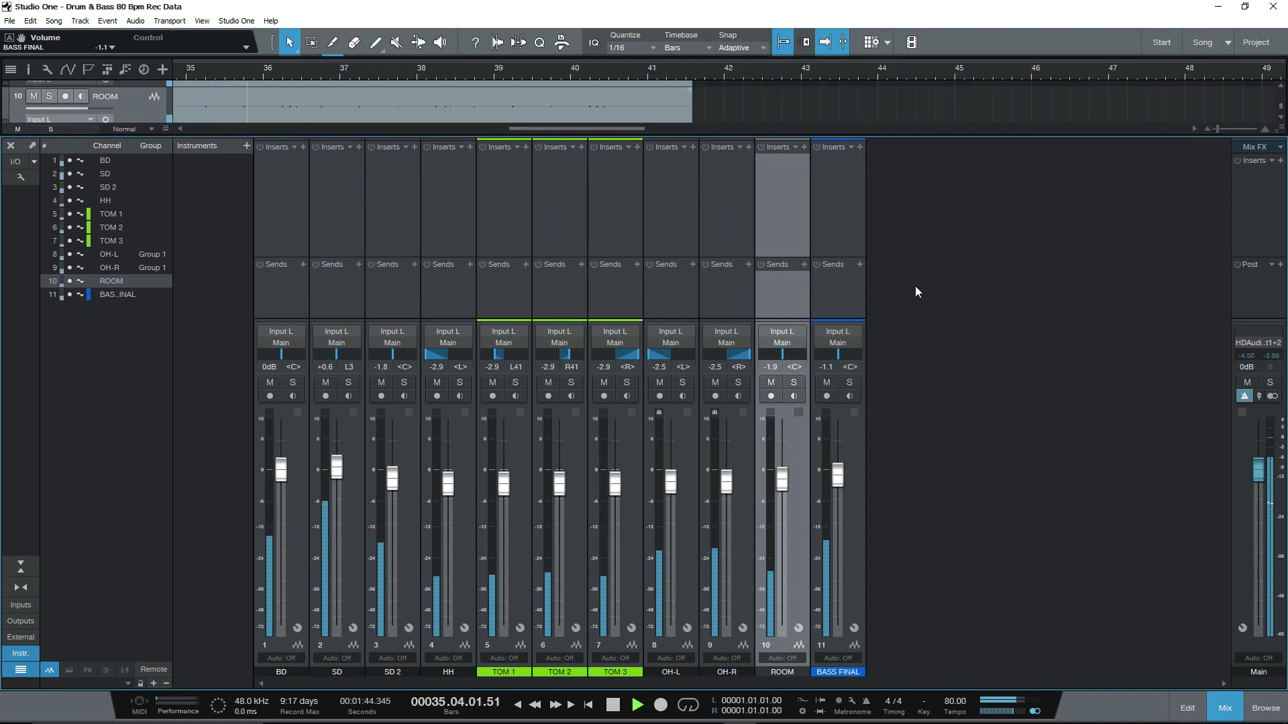
{"action": "left_click", "coordinate": [279, 209]}
{"action": "key", "text": "space"}
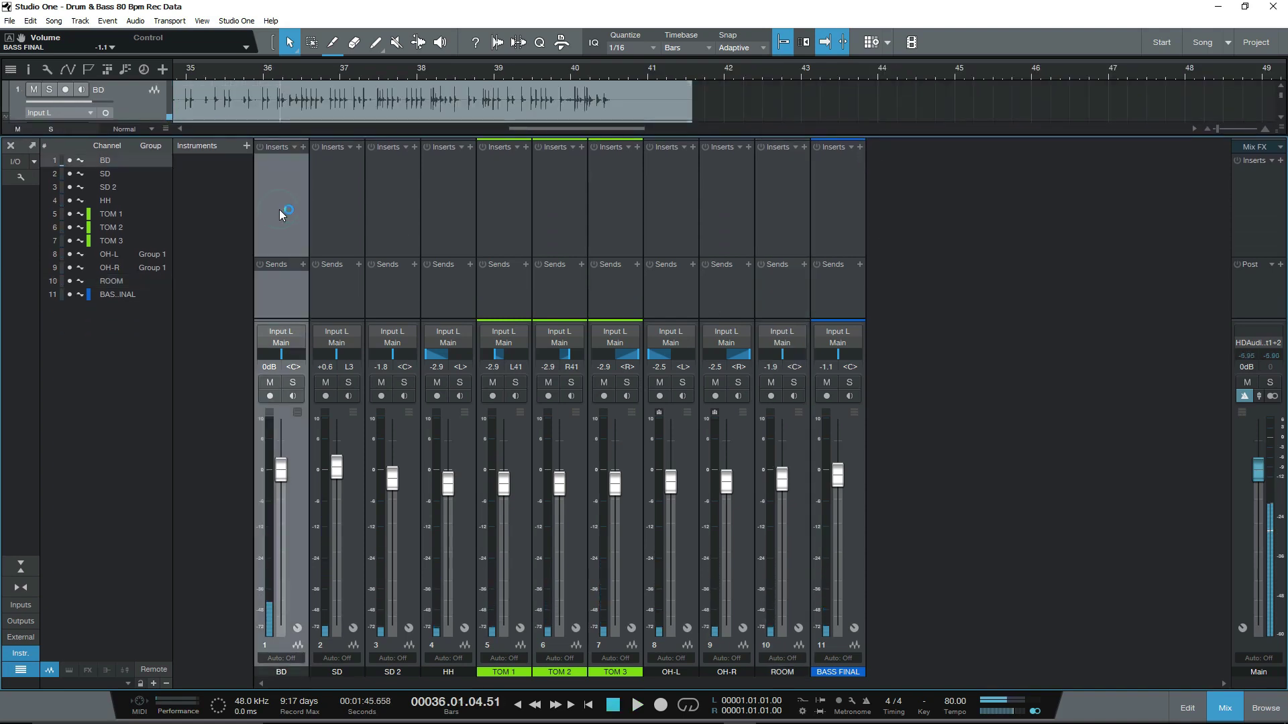
Examine the insert effects and send destinations available for the BD channel, and the commands offered for a selected channel.
{"action": "left_click", "coordinate": [303, 151]}
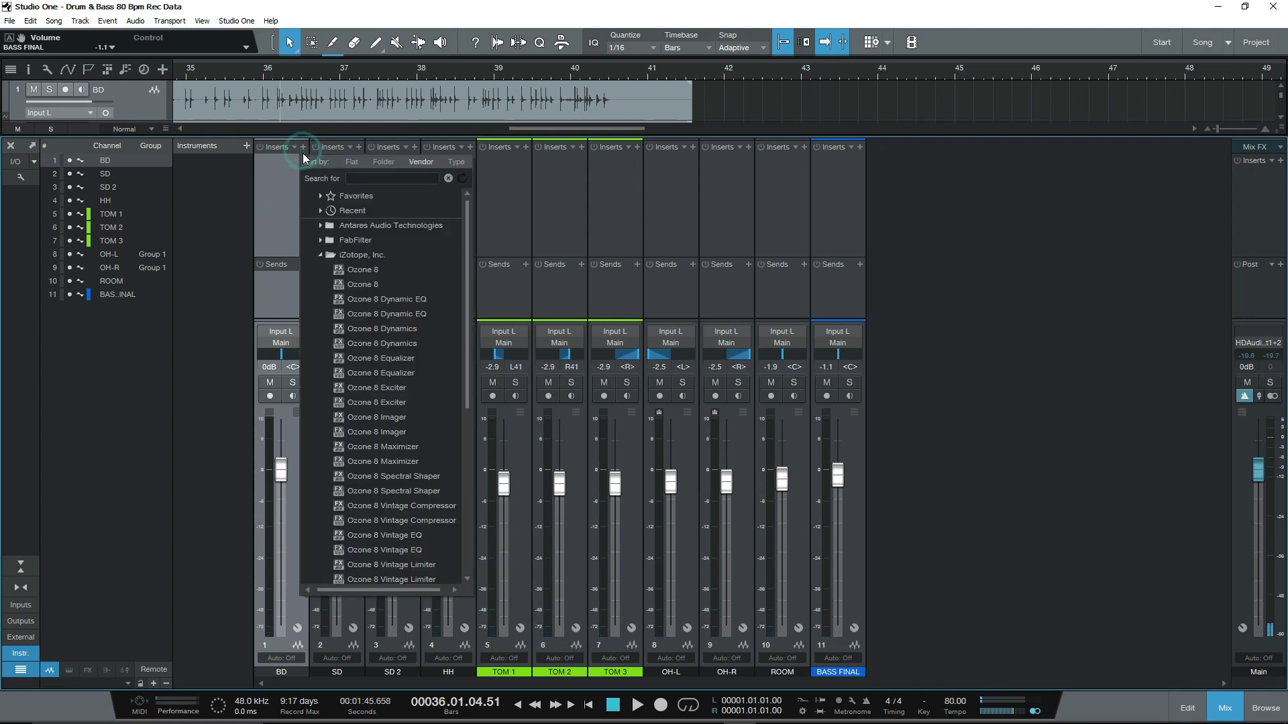
{"action": "left_click", "coordinate": [314, 255]}
{"action": "left_click", "coordinate": [265, 176]}
{"action": "left_click", "coordinate": [303, 264]}
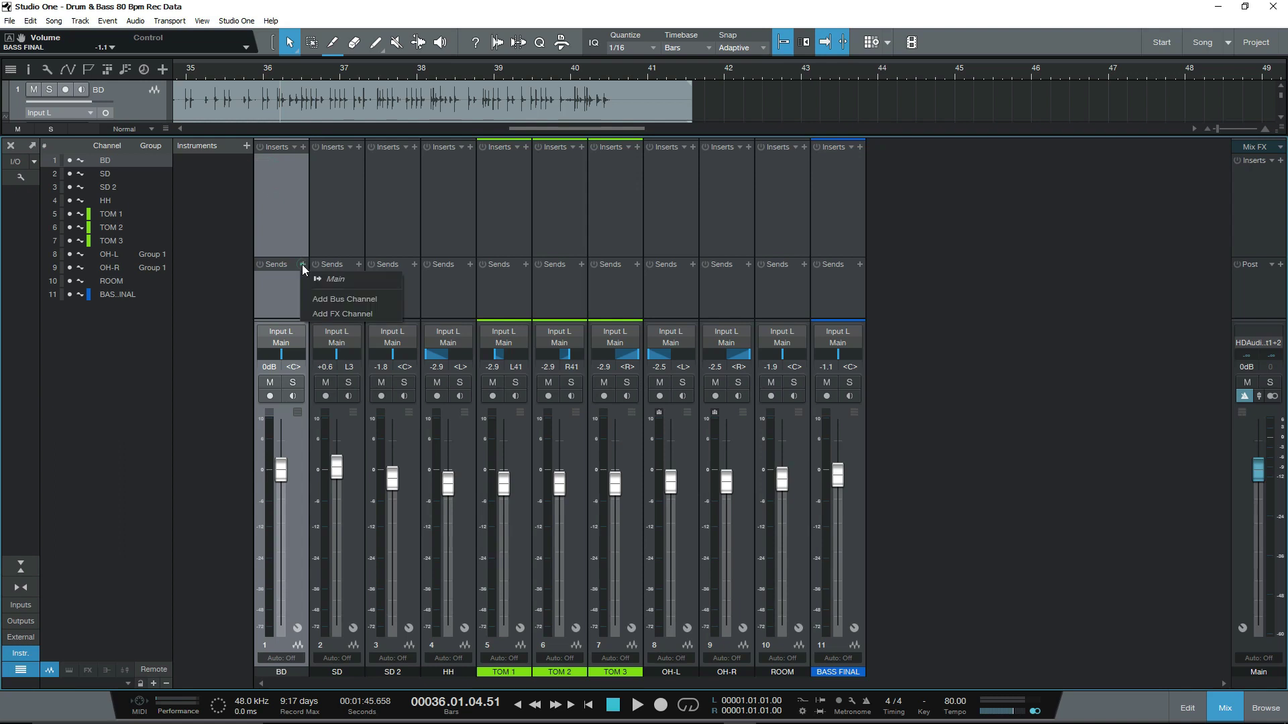
{"action": "left_click", "coordinate": [290, 288]}
{"action": "left_click", "coordinate": [847, 195]}
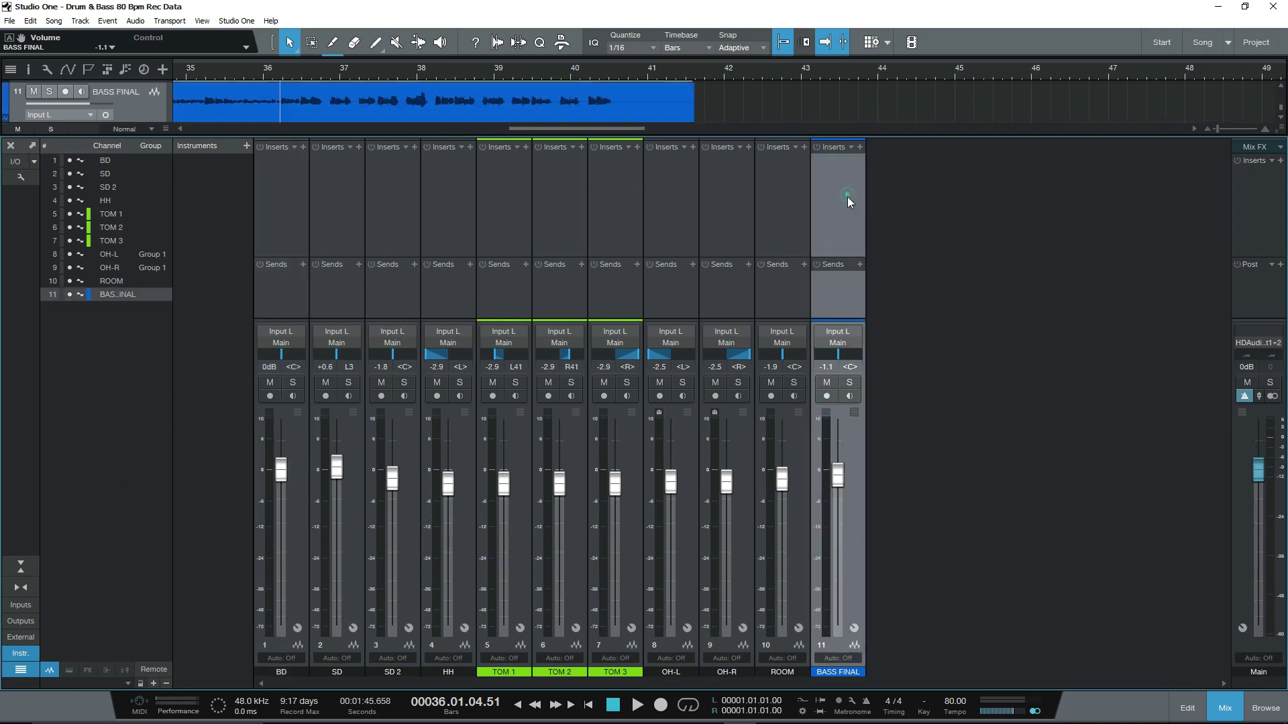
{"action": "right_click", "coordinate": [961, 367]}
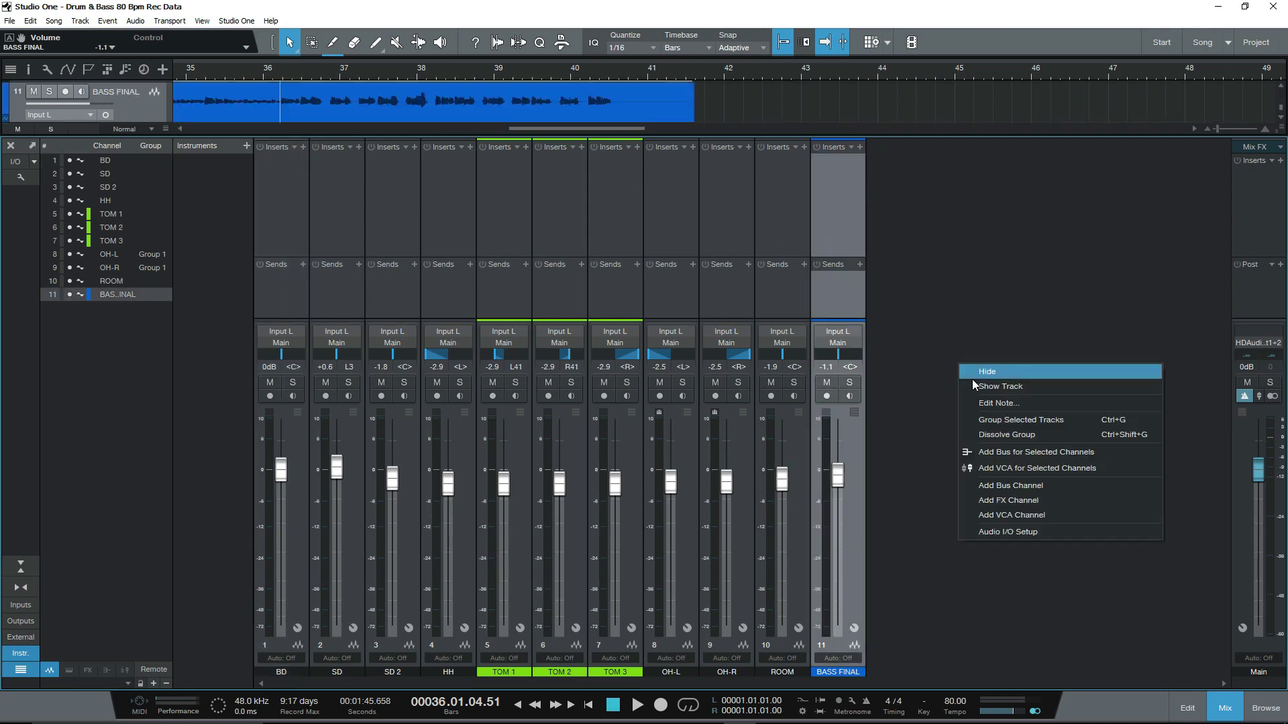
{"action": "left_click", "coordinate": [1016, 454]}
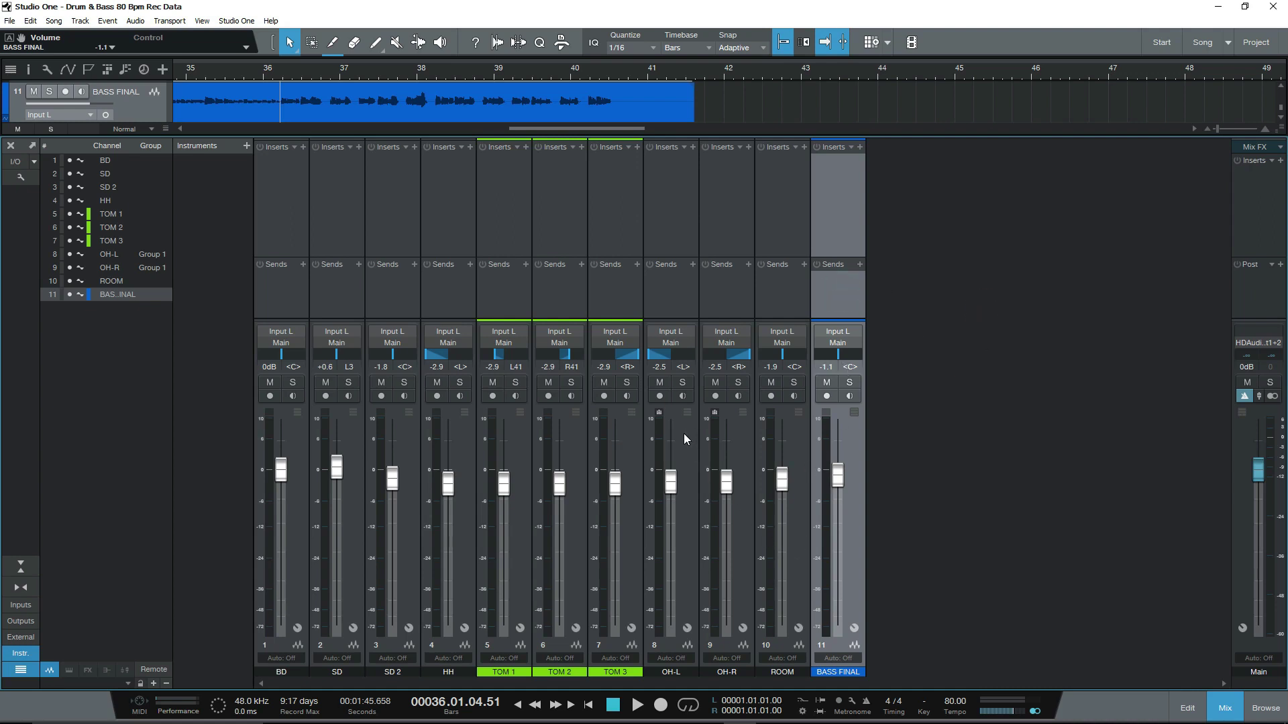
Select the TOM 1, TOM 2 and TOM 3 channels and route them to a new bus for the selected channels.
{"action": "left_click", "coordinate": [509, 414]}
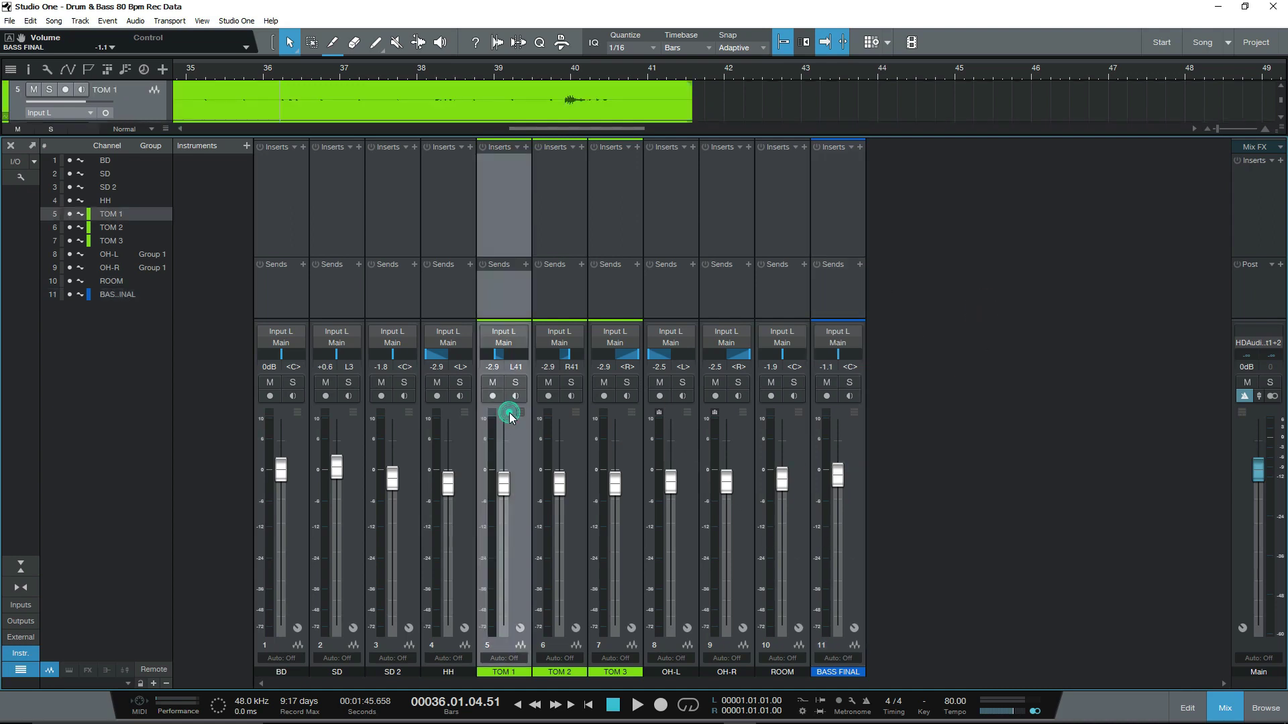
{"action": "left_click", "coordinate": [566, 420], "text": "ctrl"}
{"action": "left_click", "coordinate": [618, 418], "text": "ctrl"}
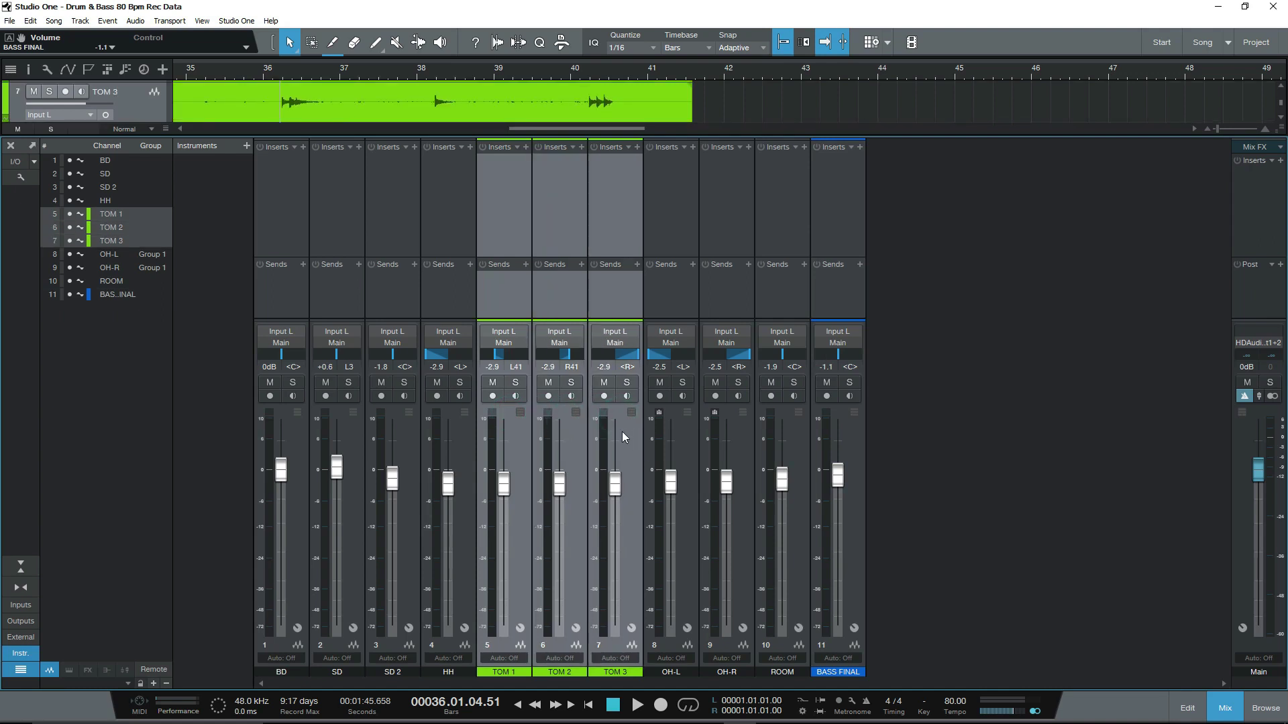
{"action": "left_click", "coordinate": [571, 431], "text": "ctrl"}
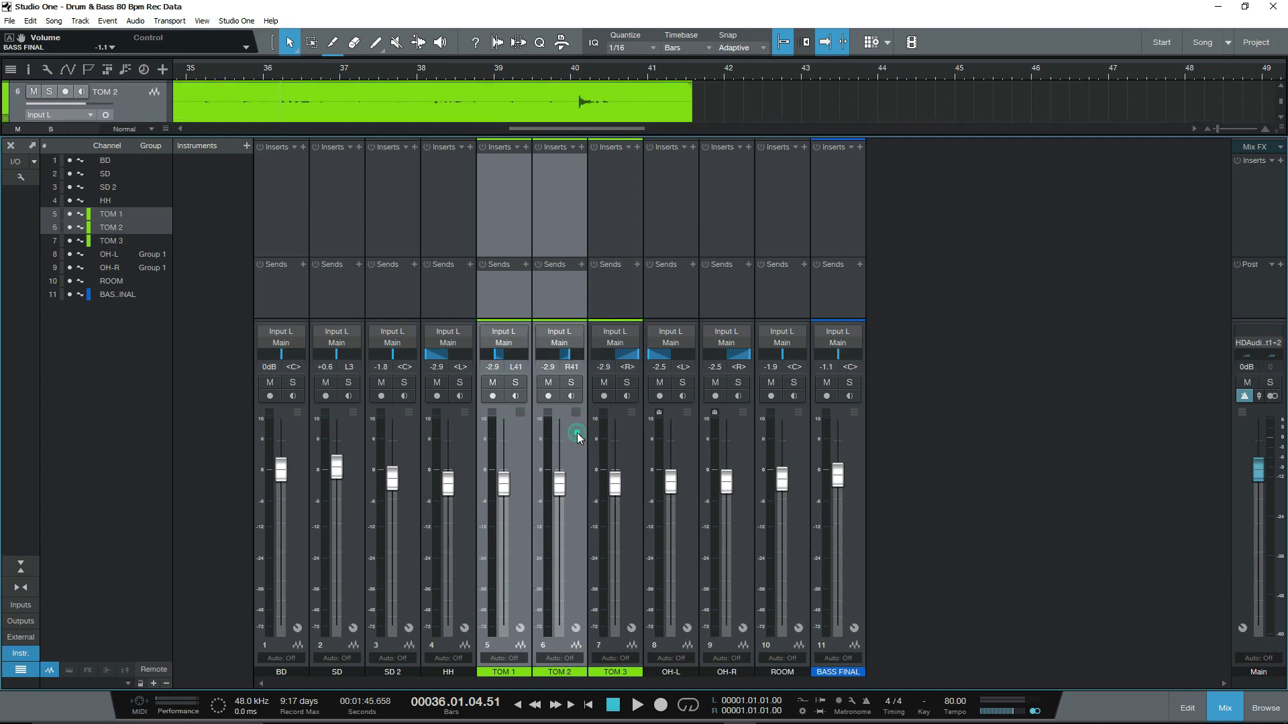
{"action": "left_click", "coordinate": [625, 426], "text": "ctrl"}
{"action": "right_click", "coordinate": [623, 424]}
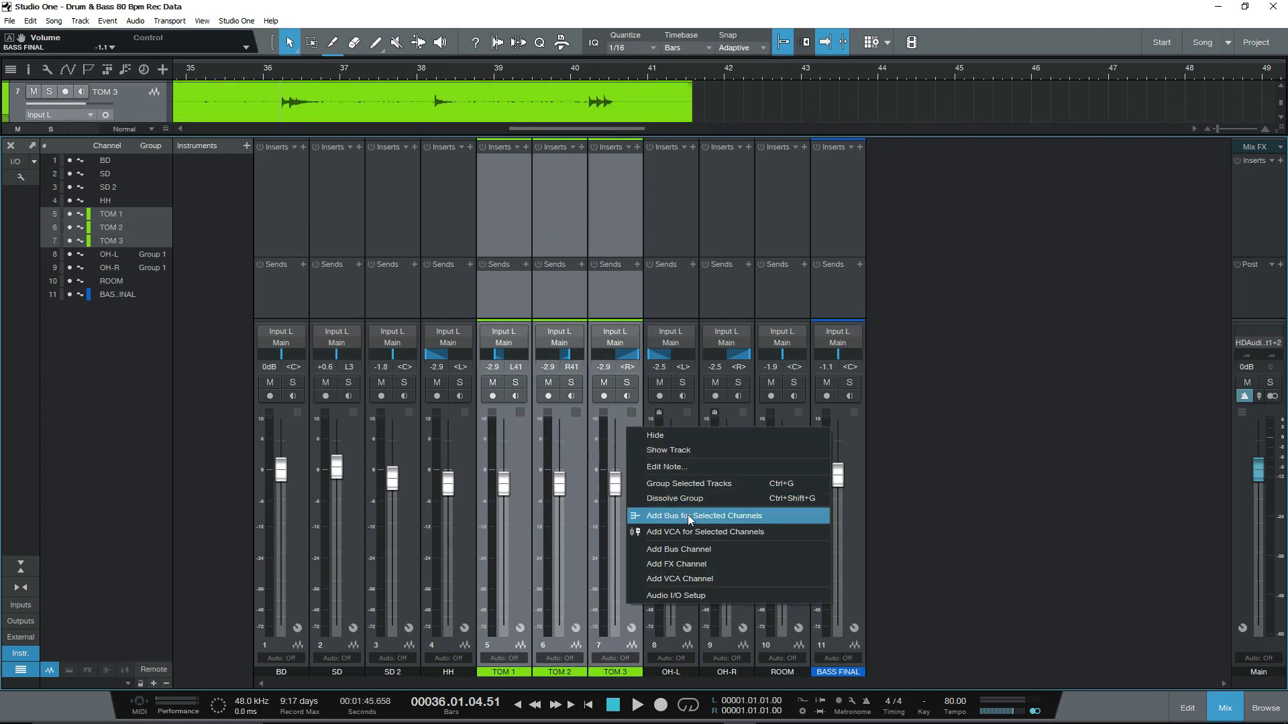
{"action": "left_click", "coordinate": [704, 514]}
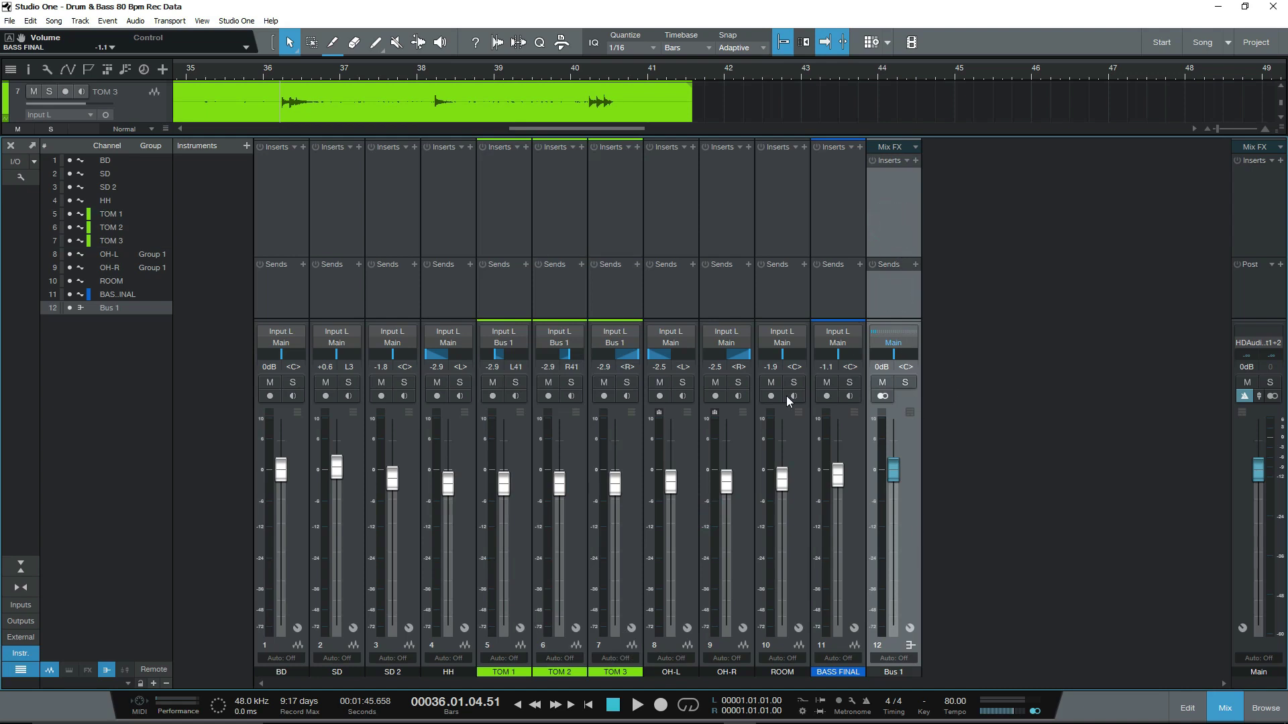
Solo the new tom bus during playback and enlarge the track area to see the tom tracks.
{"action": "key", "text": "space"}
{"action": "left_click", "coordinate": [906, 383]}
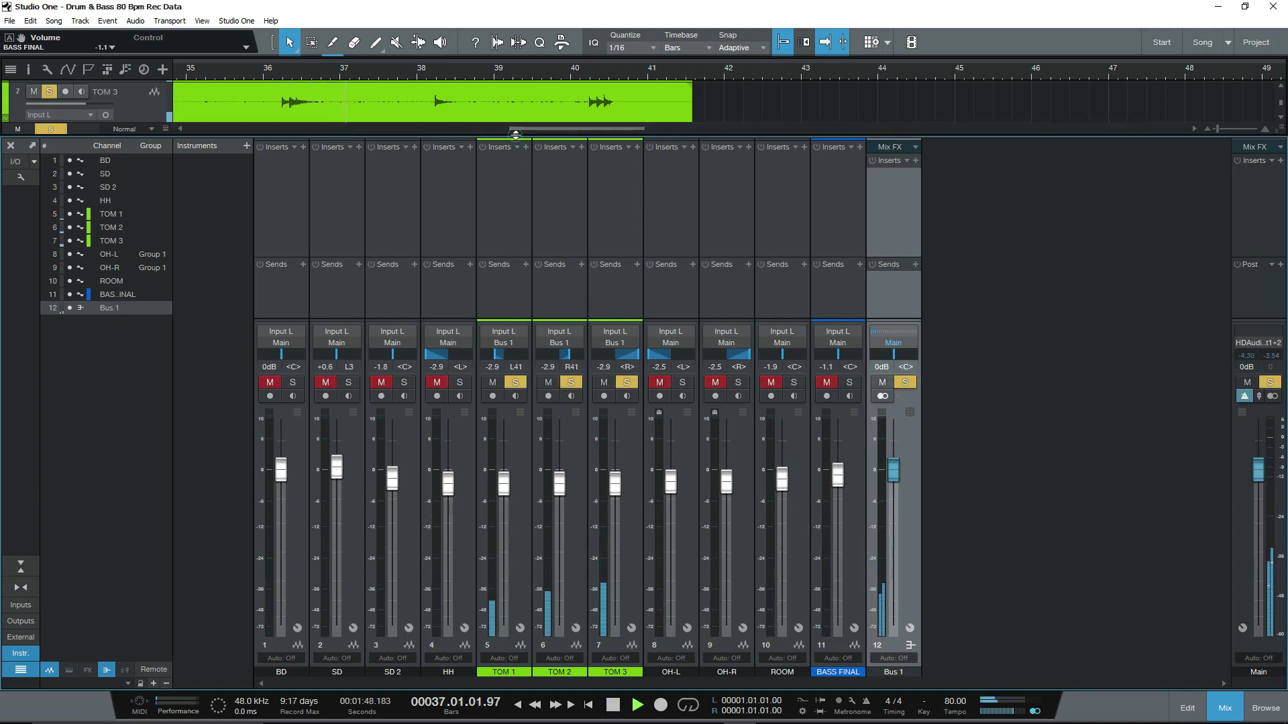
{"action": "left_click_drag", "start_coordinate": [517, 136], "coordinate": [515, 288]}
{"action": "scroll", "coordinate": [538, 196], "scroll_direction": "up", "scroll_amount": 5}
{"action": "scroll", "coordinate": [538, 197], "scroll_direction": "down", "scroll_amount": 3}
{"action": "scroll", "coordinate": [562, 204], "scroll_direction": "down", "scroll_amount": 2}
{"action": "scroll", "coordinate": [562, 204], "scroll_direction": "up", "scroll_amount": 1}
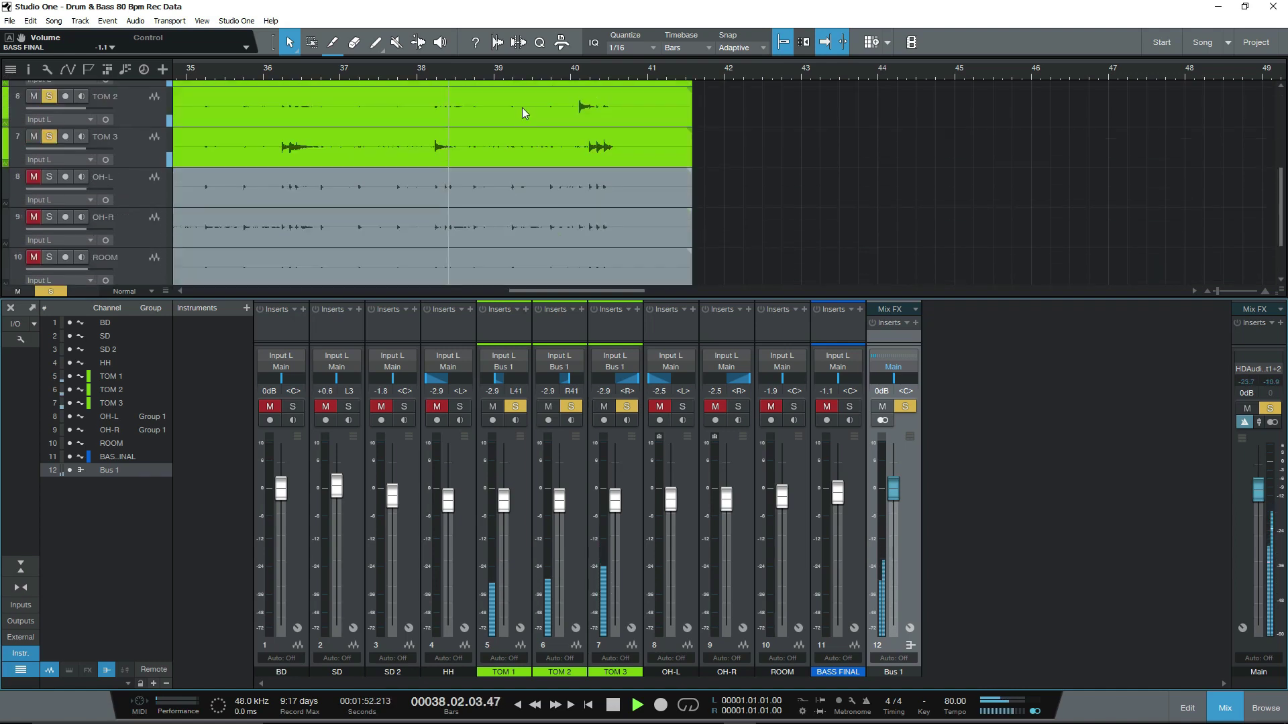
Play the soloed toms from the tom fill near bar 22, and stop playback.
{"action": "left_click_drag", "start_coordinate": [451, 66], "coordinate": [611, 28]}
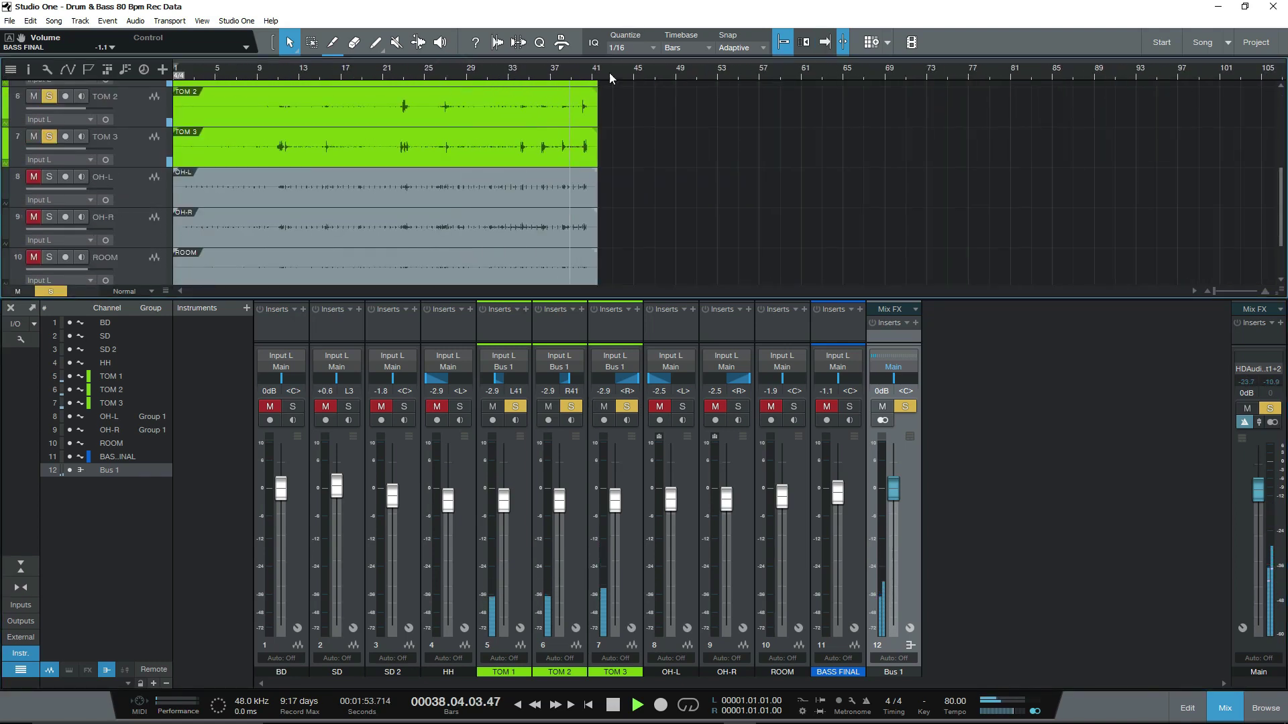
{"action": "left_click", "coordinate": [400, 75]}
{"action": "left_click", "coordinate": [397, 76]}
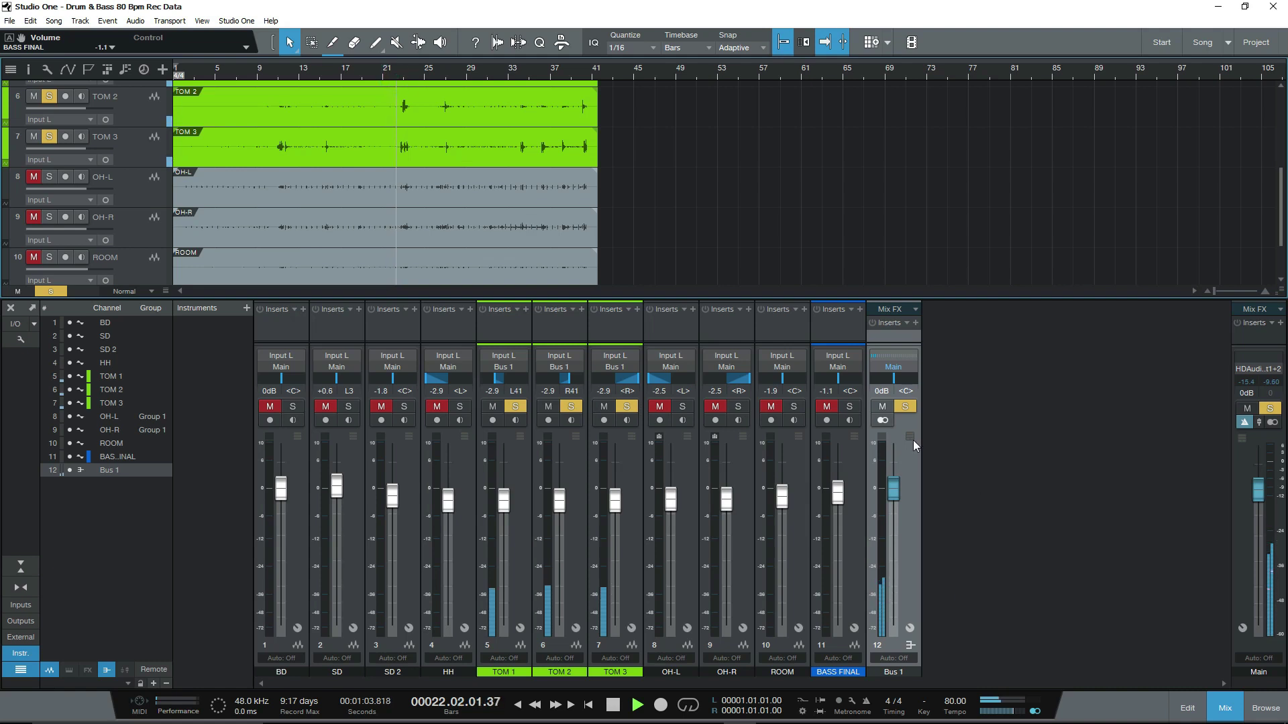
{"action": "left_click_drag", "start_coordinate": [394, 81], "coordinate": [513, 92]}
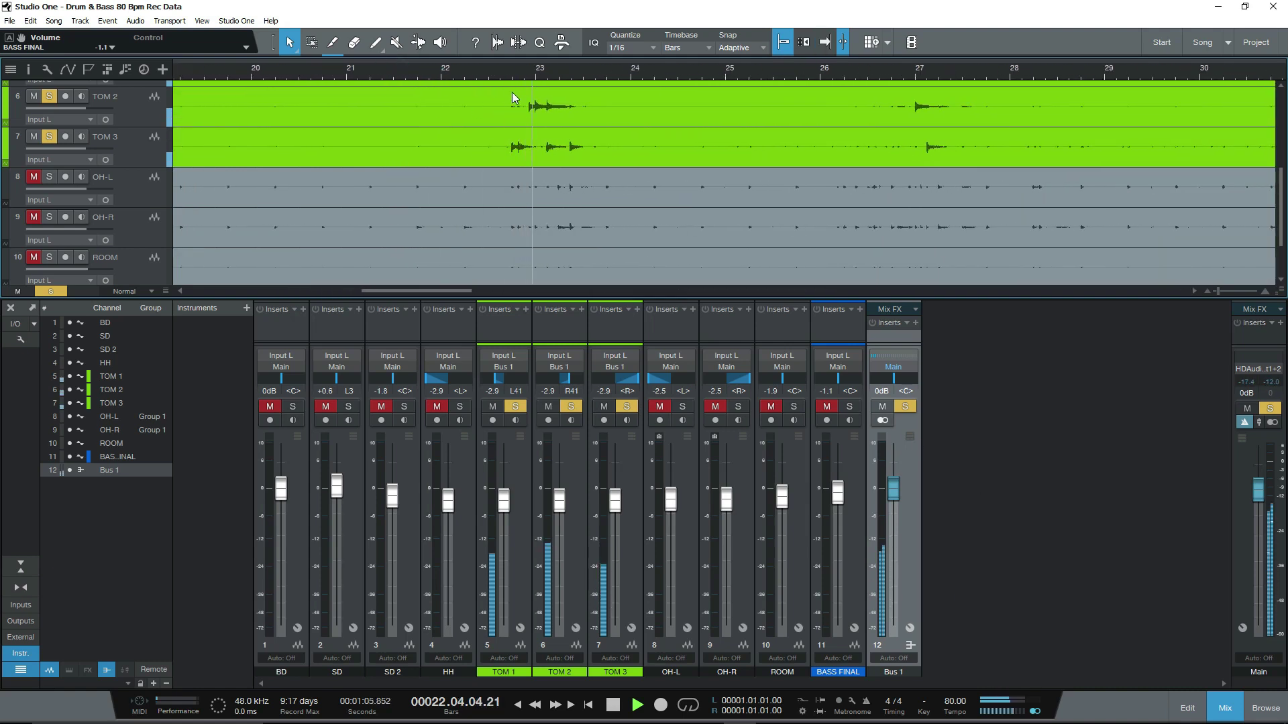
{"action": "left_click", "coordinate": [971, 445]}
{"action": "key", "text": "space"}
Toggle the tom bus's solo repeatedly, stopped and playing, to compare the toms alone with the full mix.
{"action": "left_click", "coordinate": [905, 407]}
{"action": "left_click", "coordinate": [906, 407]}
{"action": "left_click", "coordinate": [906, 414]}
{"action": "left_click", "coordinate": [905, 414]}
{"action": "left_click", "coordinate": [906, 415]}
{"action": "left_click", "coordinate": [906, 415]}
{"action": "left_click", "coordinate": [906, 415]}
{"action": "left_click", "coordinate": [906, 415]}
{"action": "left_click", "coordinate": [905, 415]}
{"action": "key", "text": "space"}
{"action": "left_click", "coordinate": [906, 414]}
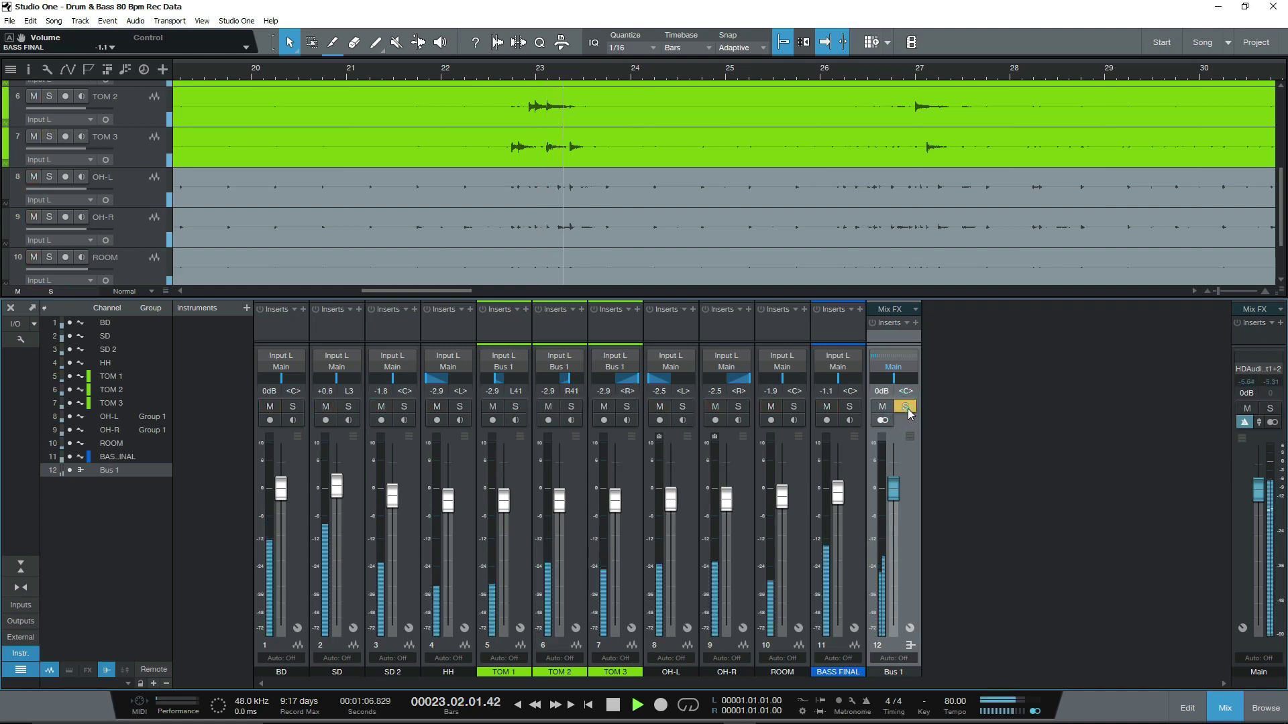
Enlarge the mix console to show the Inserts and Sends, and unsolo the tom bus with playback stopped.
{"action": "left_click", "coordinate": [954, 296]}
{"action": "left_click_drag", "start_coordinate": [954, 295], "coordinate": [956, 106]}
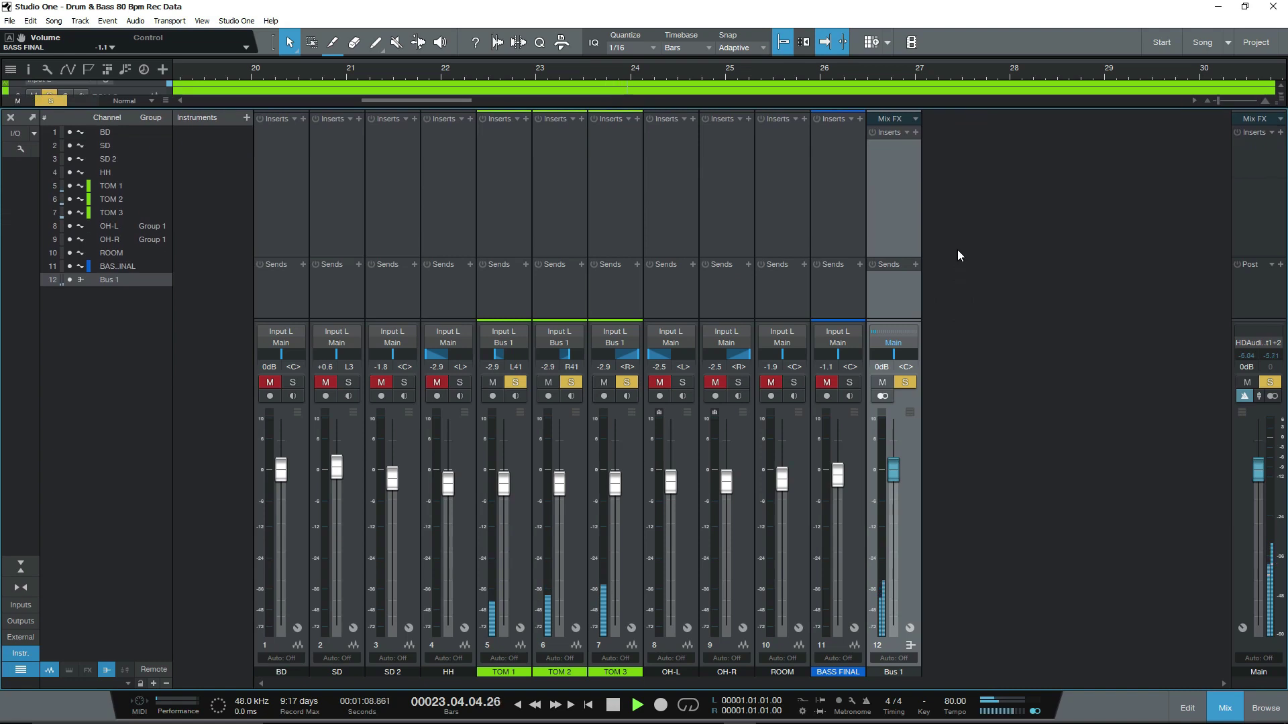
{"action": "key", "text": "s"}
{"action": "left_click", "coordinate": [914, 265]}
{"action": "left_click", "coordinate": [990, 248]}
Add an FX channel to the console and rename the tom bus as ReverB.
{"action": "right_click", "coordinate": [987, 440]}
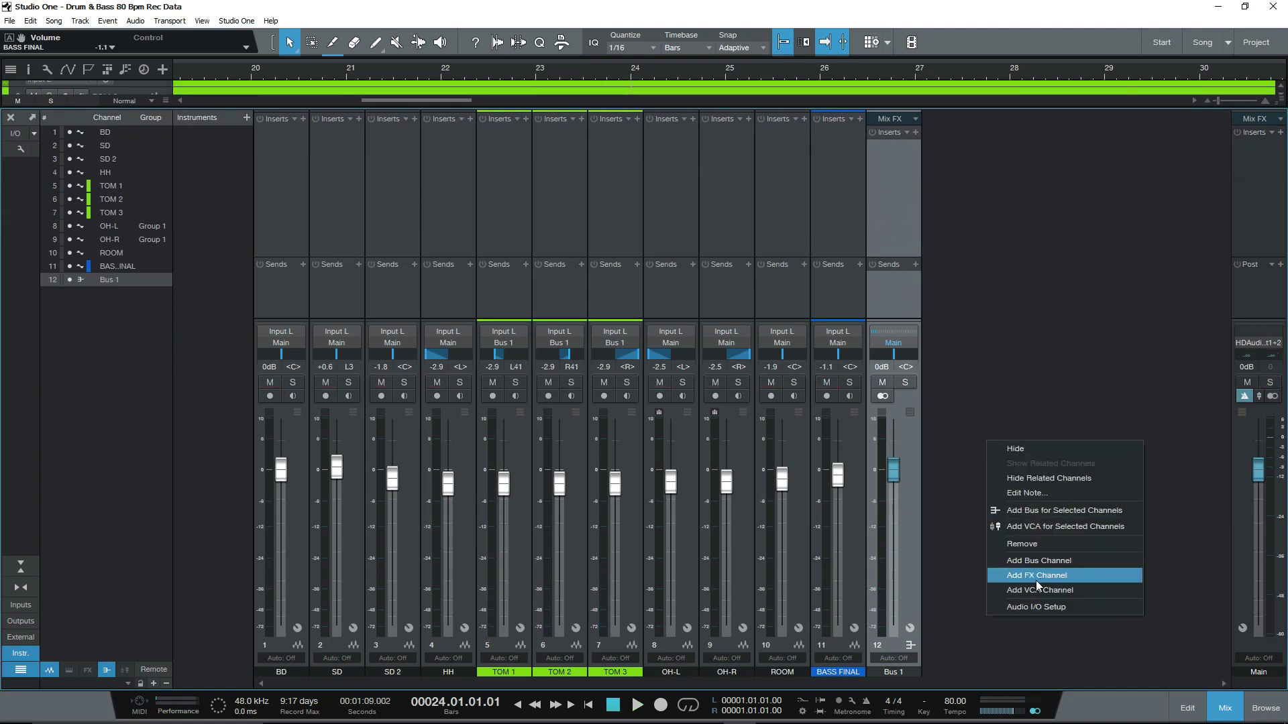
{"action": "left_click", "coordinate": [1065, 575]}
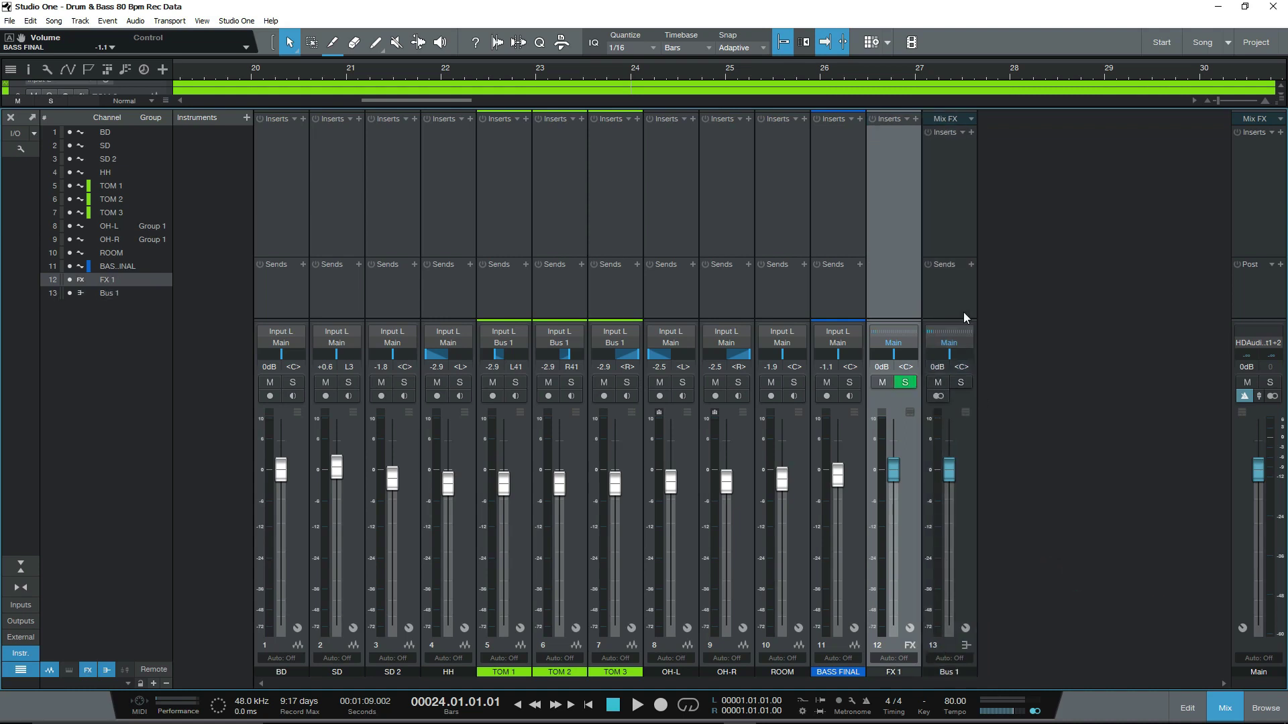
{"action": "left_click", "coordinate": [948, 221]}
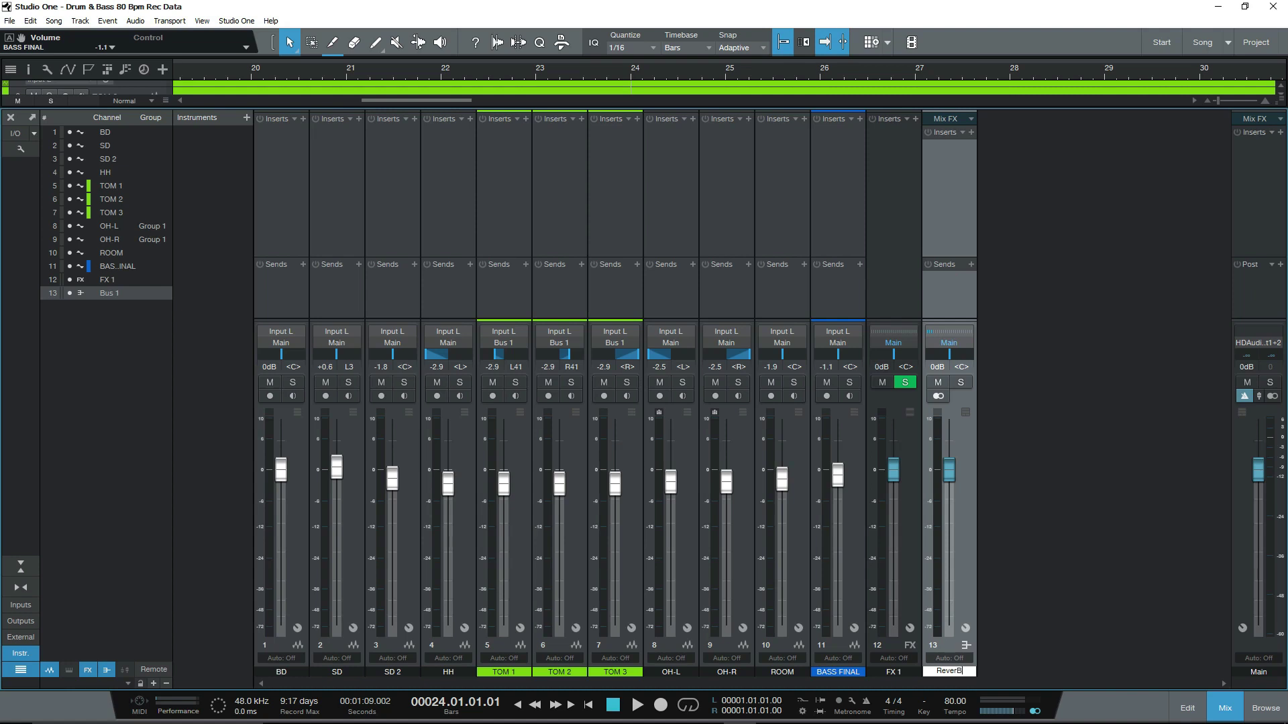
{"action": "key", "text": "Return"}
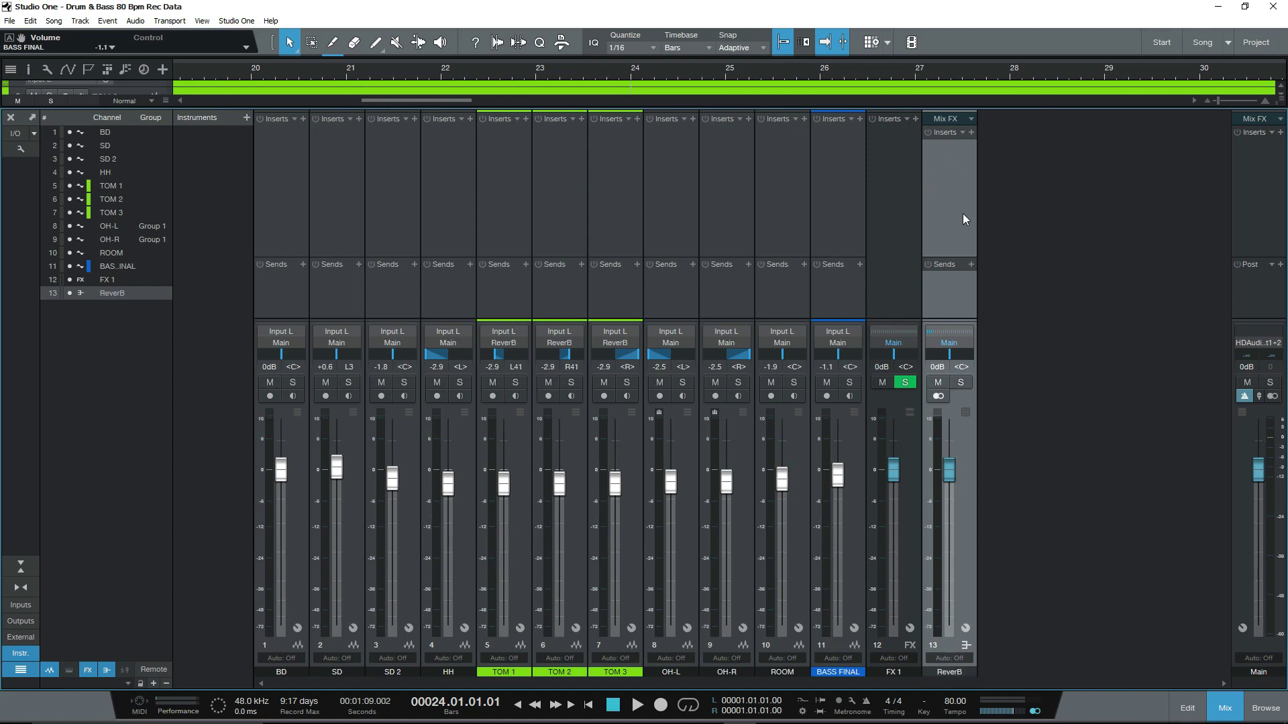
View the insert effects available for ReverB, and add a send from BASS FINAL to ReverB at a level of -16.9 dB.
{"action": "left_click", "coordinate": [971, 133]}
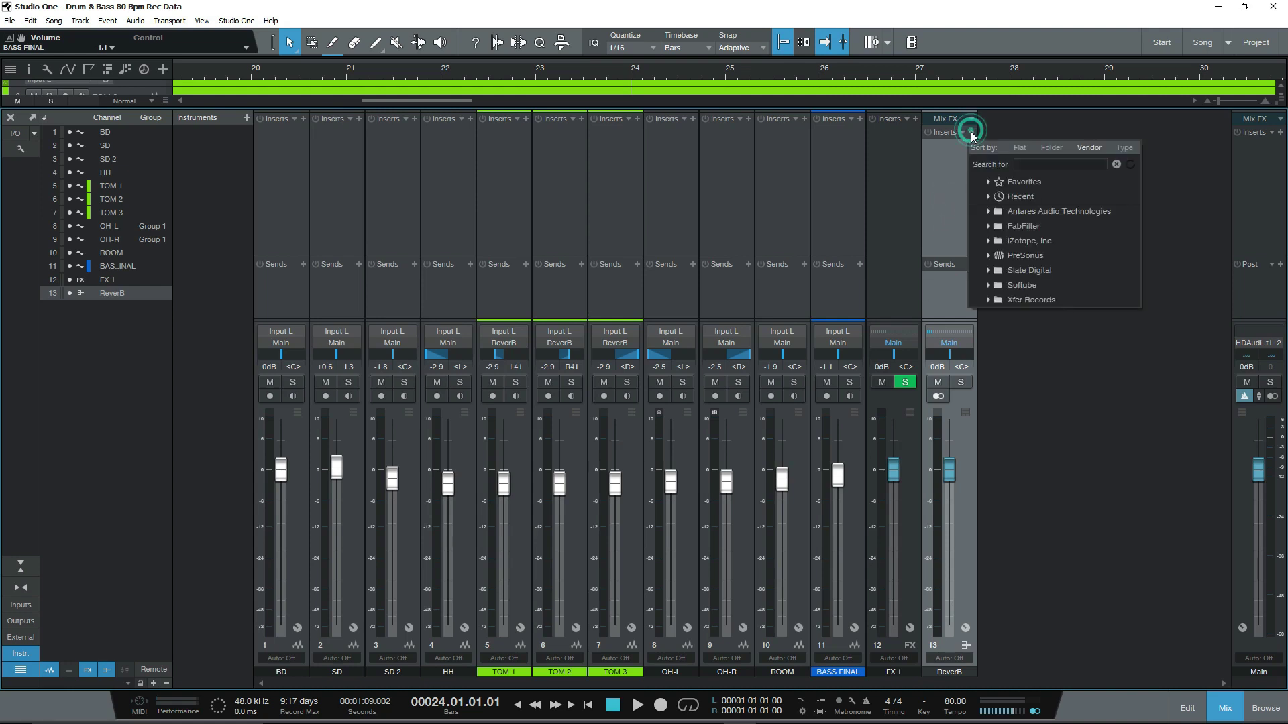
{"action": "left_click", "coordinate": [937, 175]}
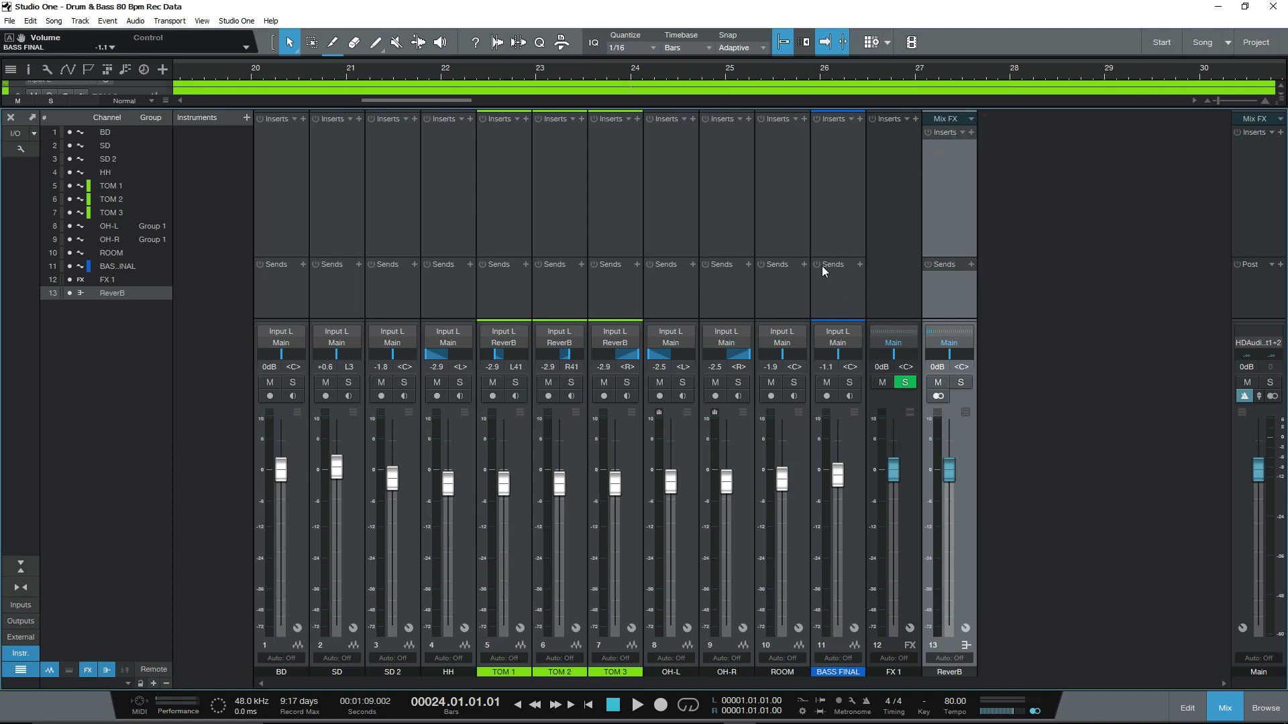
{"action": "left_click", "coordinate": [860, 265]}
{"action": "left_click", "coordinate": [901, 294]}
{"action": "mouse_move", "coordinate": [838, 288]}
{"action": "left_mouse_down"}
{"action": "mouse_move", "coordinate": [819, 289]}
{"action": "mouse_move", "coordinate": [834, 291]}
{"action": "left_mouse_up"}
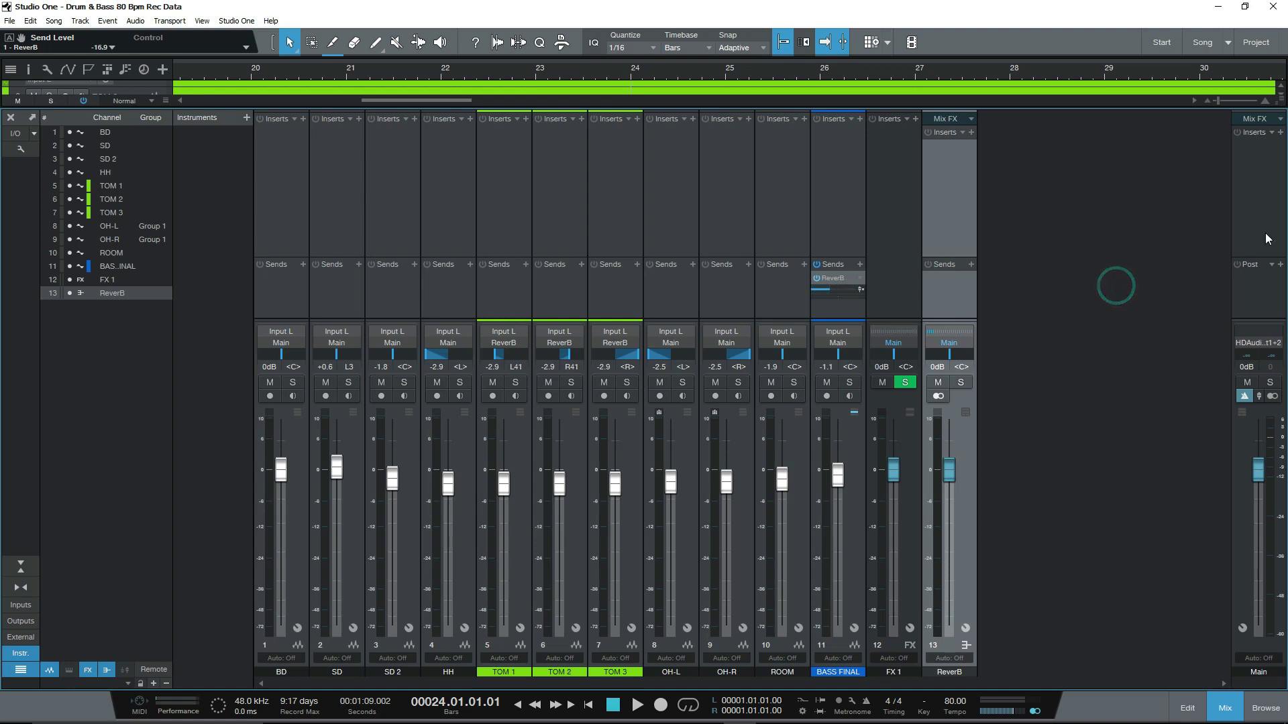
Remove the ReverB send from the BASS FINAL channel.
{"action": "left_click", "coordinate": [1256, 203]}
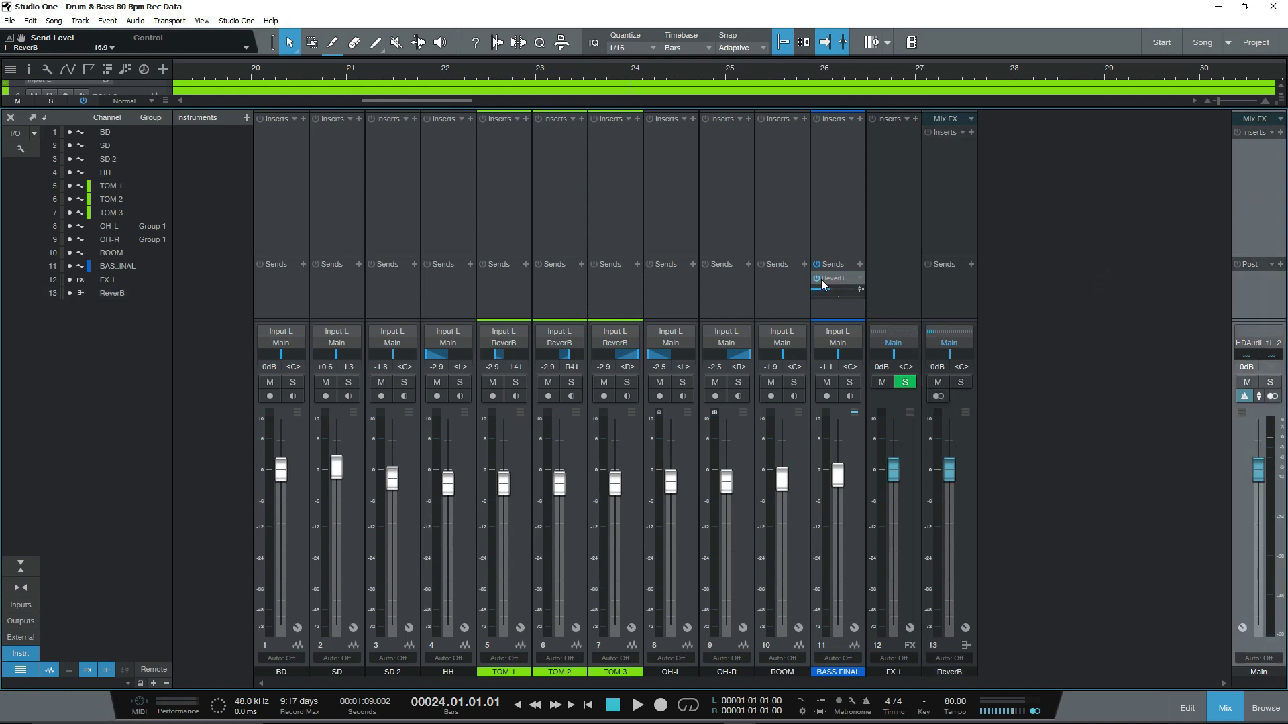
{"action": "right_click", "coordinate": [838, 278]}
{"action": "left_click", "coordinate": [850, 309]}
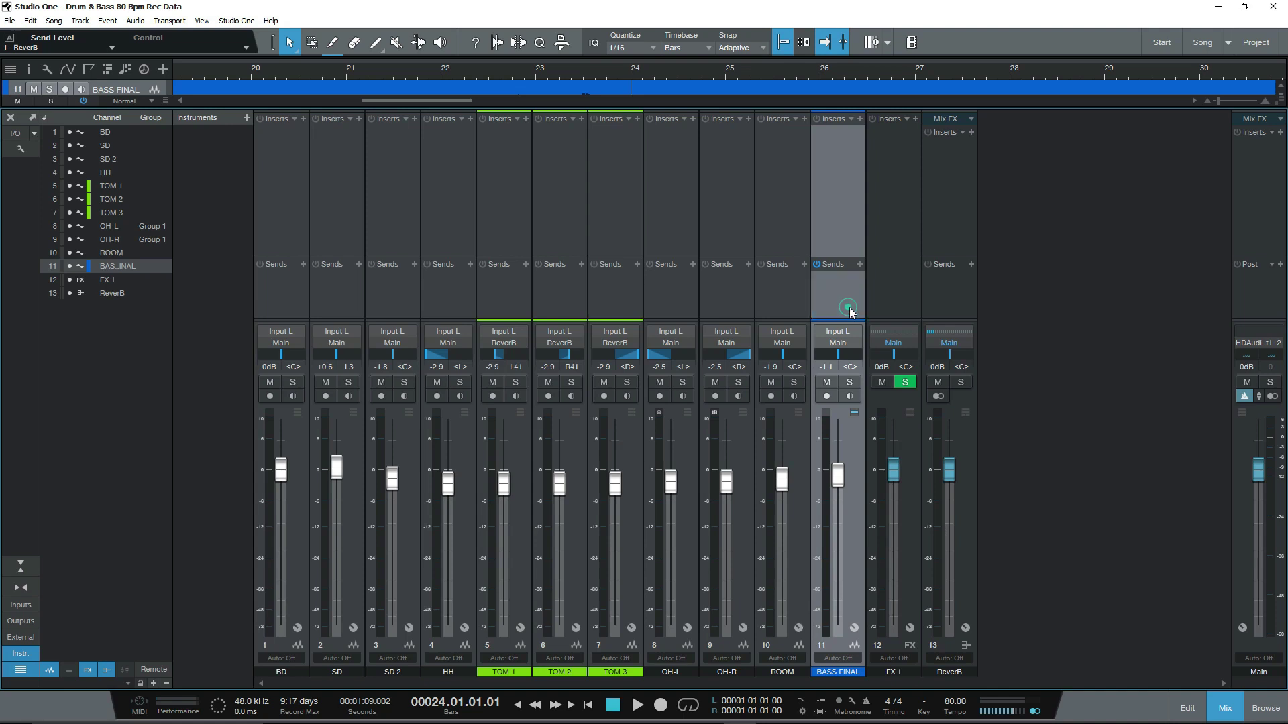
Try a different Main output volume during playback and reset it to 0 dB.
{"action": "mouse_move", "coordinate": [1257, 468]}
{"action": "left_mouse_down"}
{"action": "mouse_move", "coordinate": [1260, 483]}
{"action": "mouse_move", "coordinate": [1253, 463]}
{"action": "mouse_move", "coordinate": [1261, 471]}
{"action": "mouse_move", "coordinate": [1267, 447]}
{"action": "mouse_move", "coordinate": [1260, 463]}
{"action": "left_mouse_up"}
{"action": "key", "text": "space"}
{"action": "key", "text": "space"}
{"action": "left_click", "coordinate": [1246, 368]}
{"action": "type", "text": "0"}
{"action": "key", "text": "Return"}
Pan the ROOM channel to L24 and return it to the center.
{"action": "left_click_drag", "start_coordinate": [777, 359], "coordinate": [779, 353]}
{"action": "left_click", "coordinate": [794, 367]}
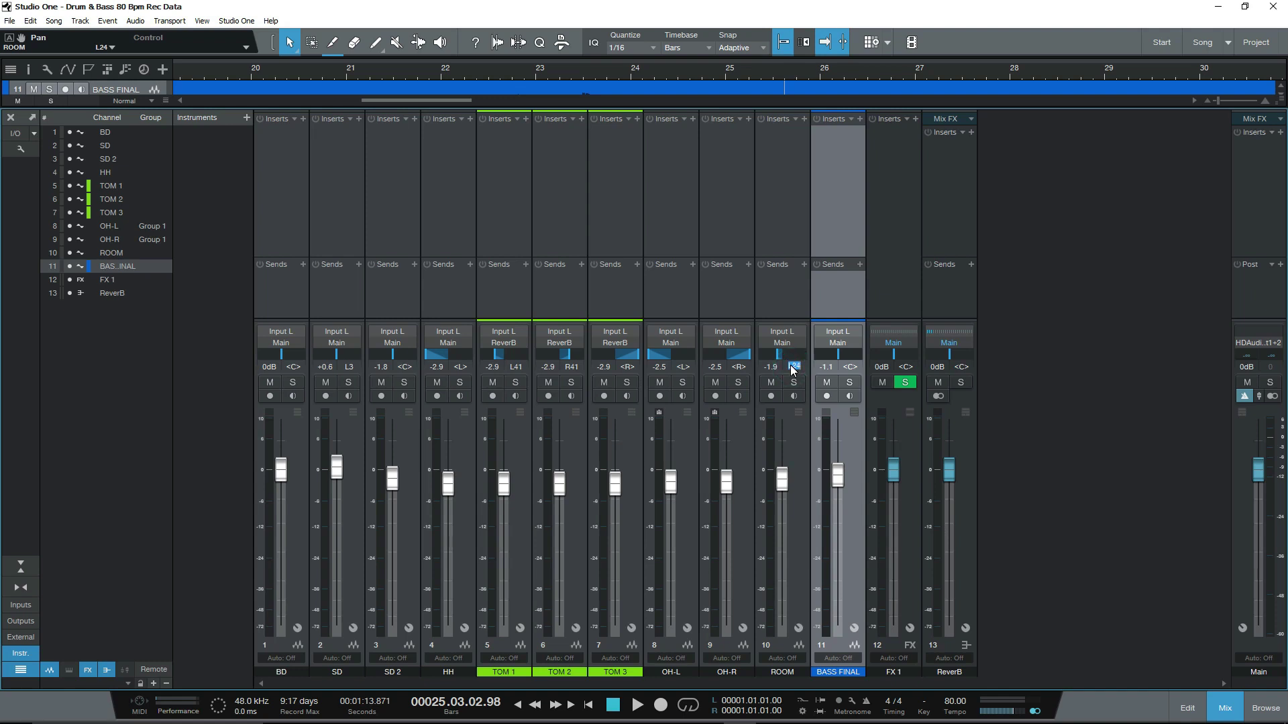
{"action": "type", "text": "c"}
{"action": "key", "text": "Return"}
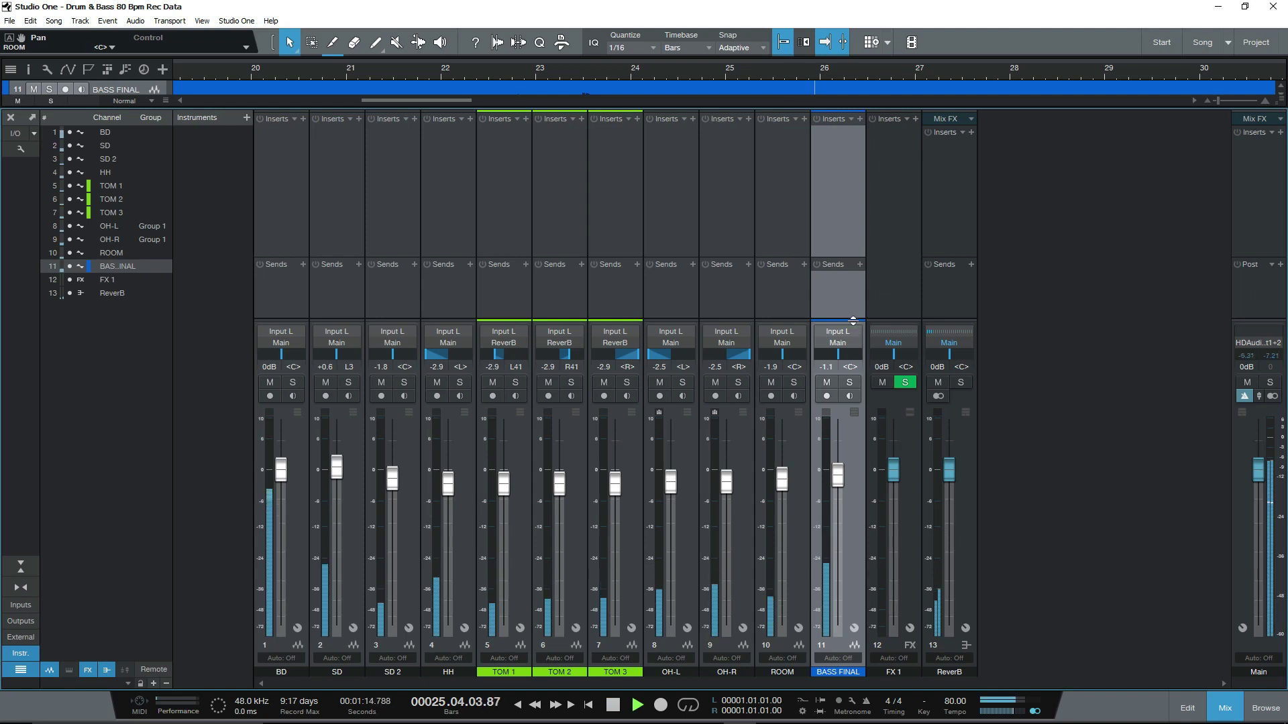
Resize the mix console so that the track area shows more of the arrangement above it.
{"action": "left_click", "coordinate": [689, 252]}
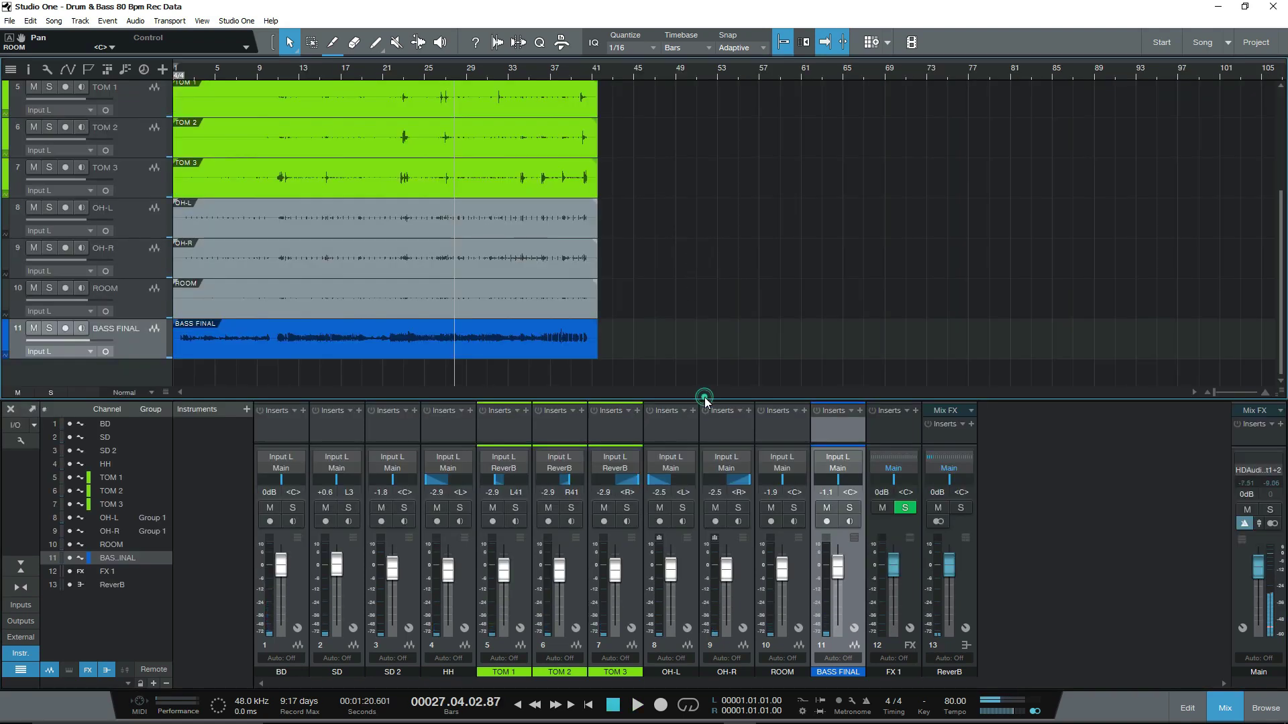
{"action": "left_click_drag", "start_coordinate": [705, 398], "coordinate": [693, 235]}
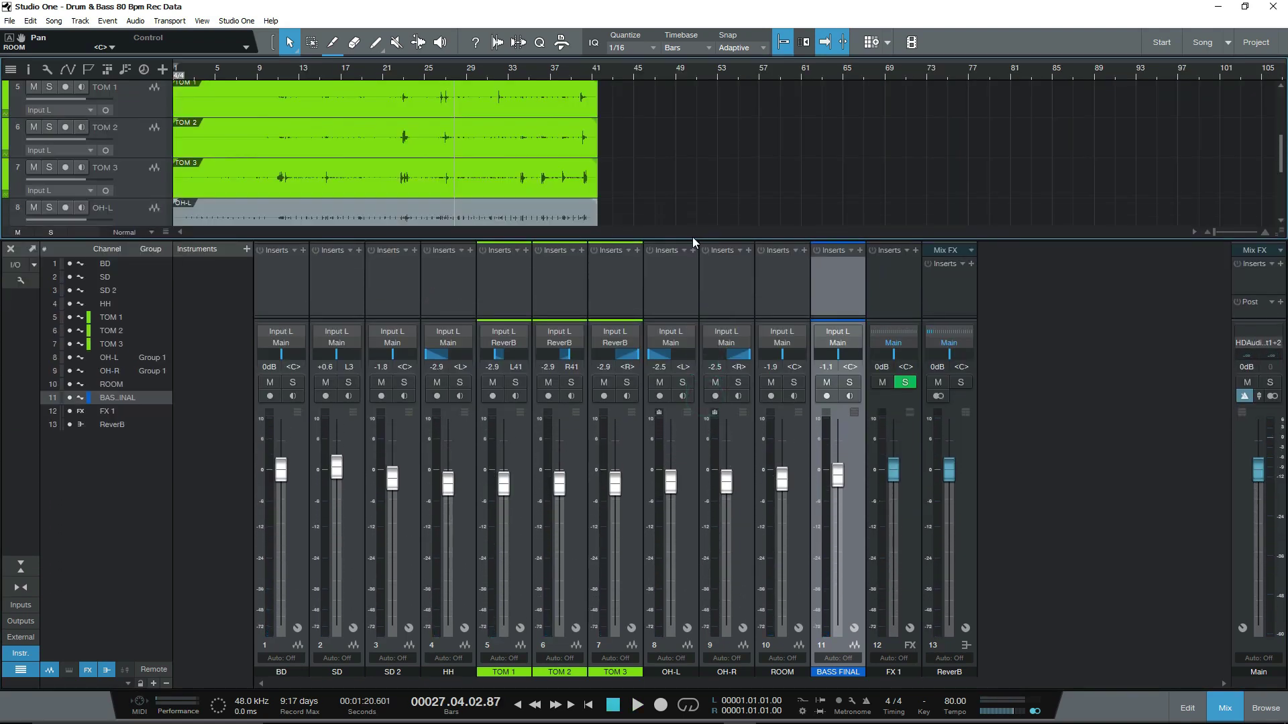